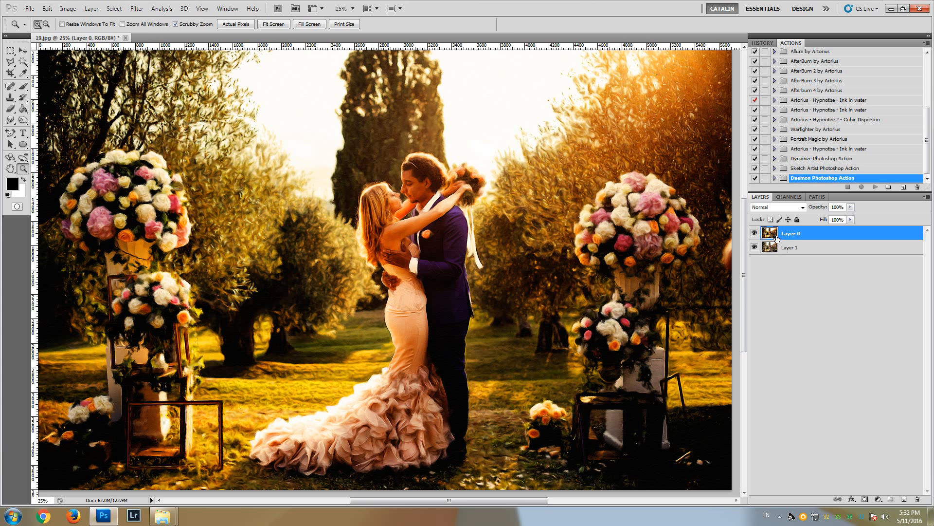
Step: Compare the painted Layer 0 with the original photo, and examine the painting effect on the couple's faces at 100%
left_click(754, 233)
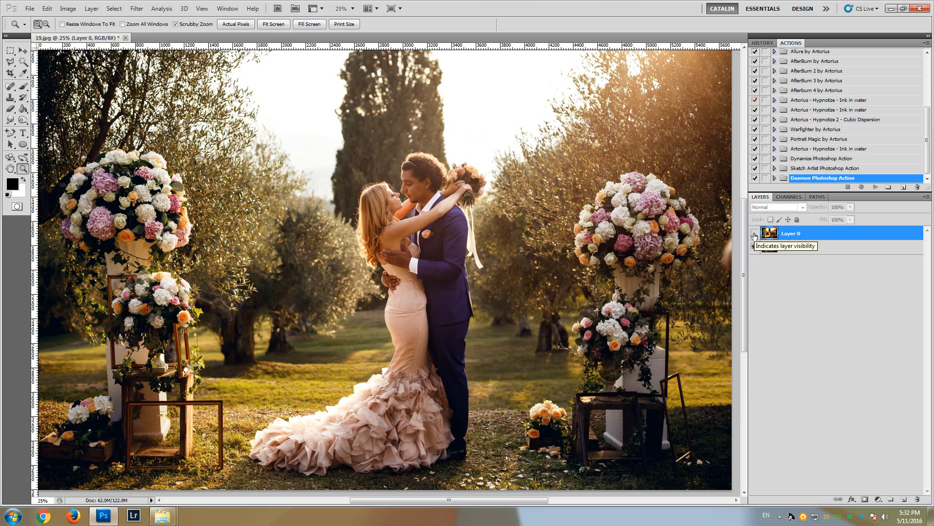
left_click(754, 234)
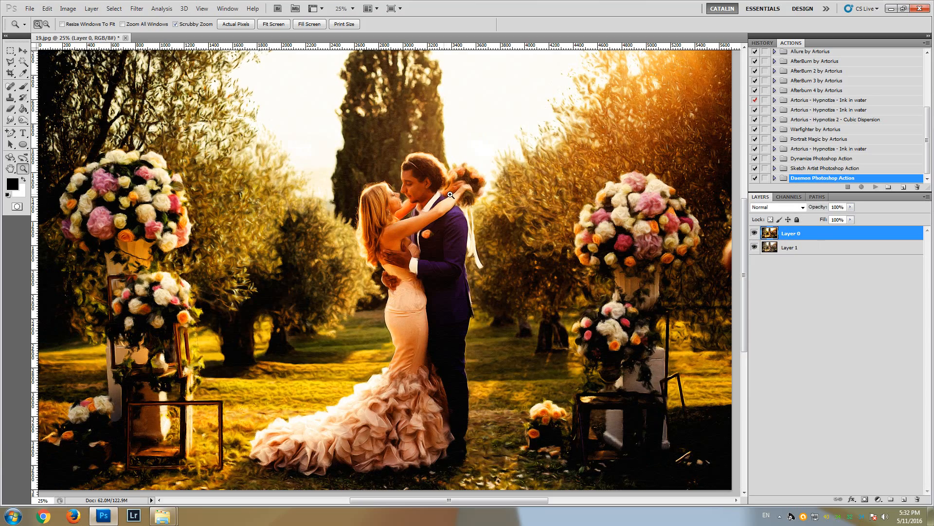
left_click(451, 194)
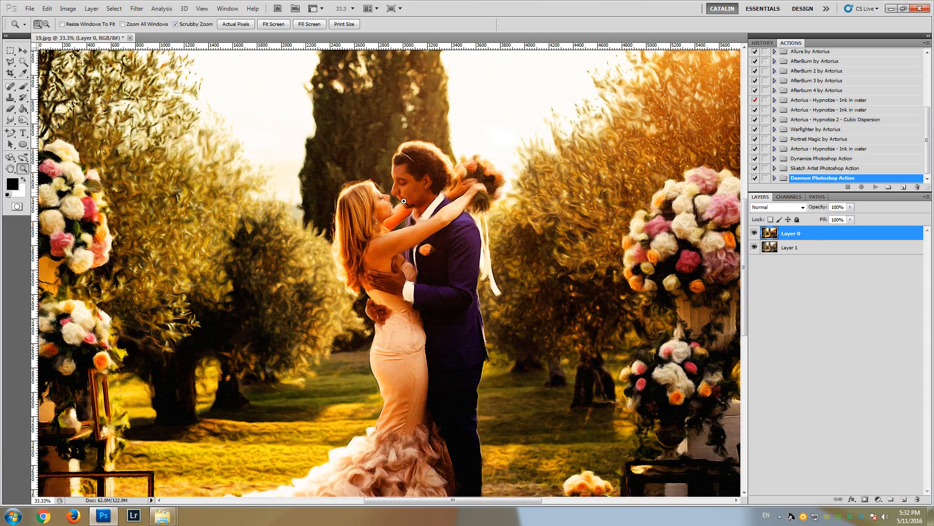
left_click(403, 197)
left_click(397, 170)
left_click(404, 171)
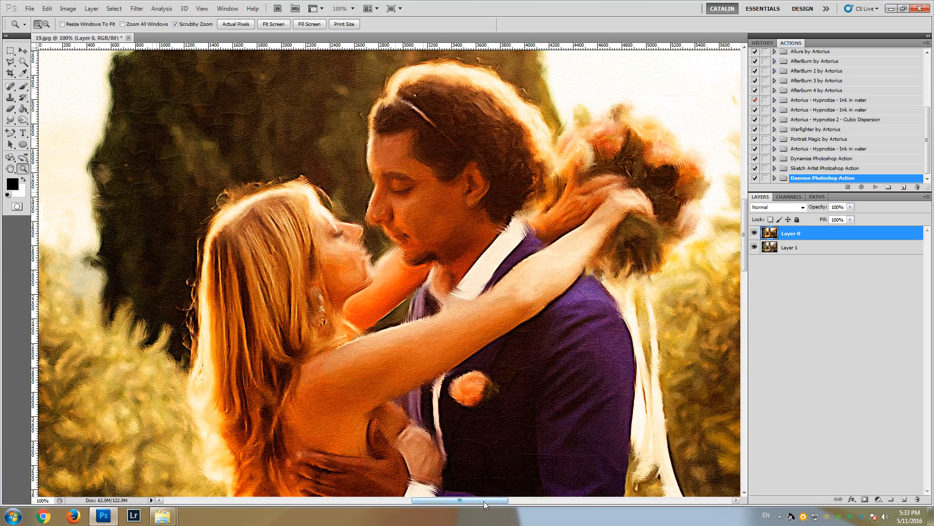
left_click_drag(744, 241, 744, 237)
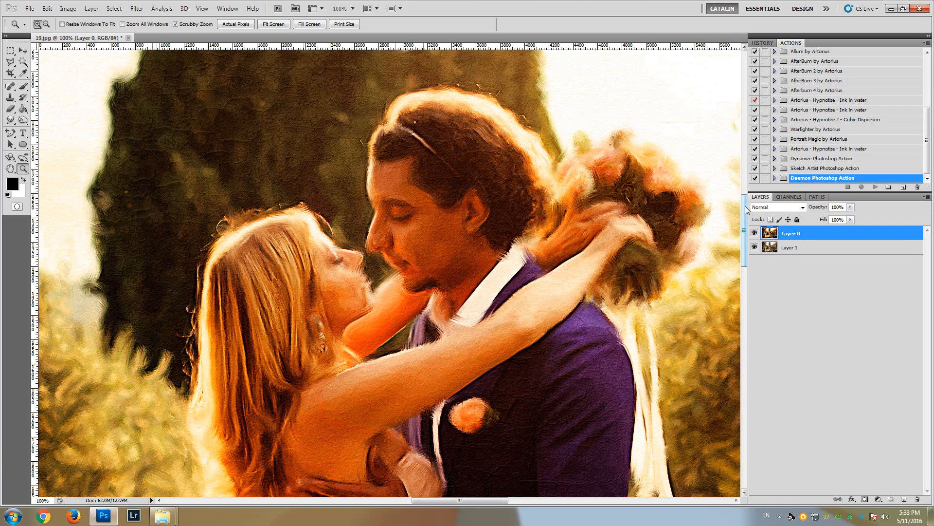
scroll(746, 209, "down", 2)
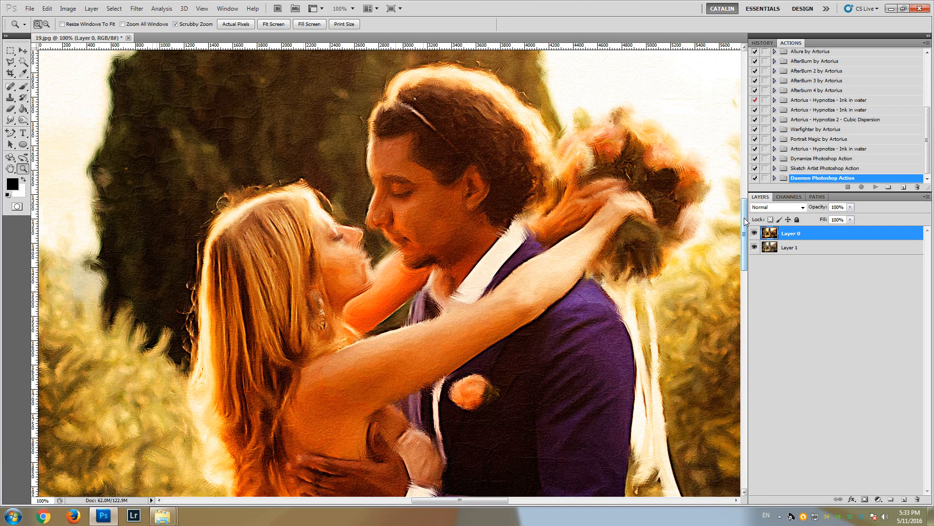
mouse_move(745, 220)
left_mouse_down()
mouse_move(743, 360)
mouse_move(744, 208)
left_mouse_up()
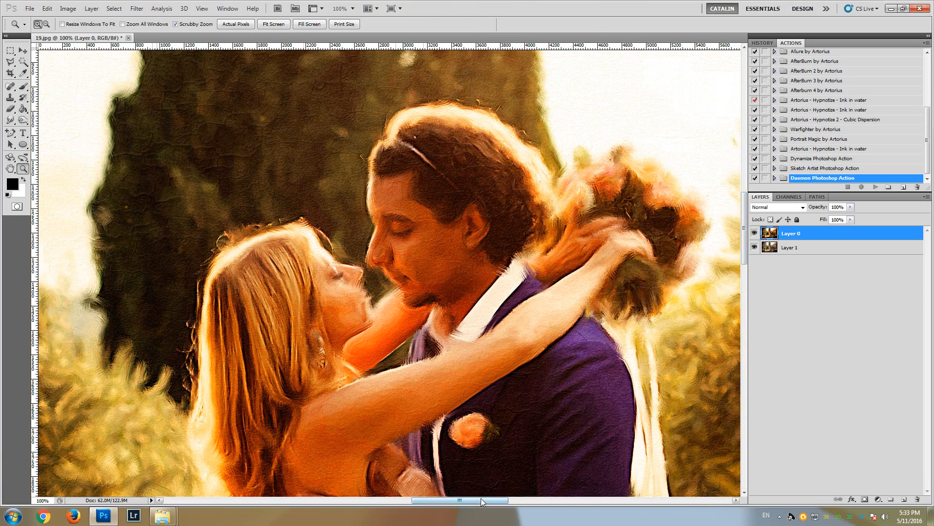
Step: Examine the brush-stroke detail on the background foliage and the large flower arrangement beside the couple
left_click_drag(481, 500, 455, 497)
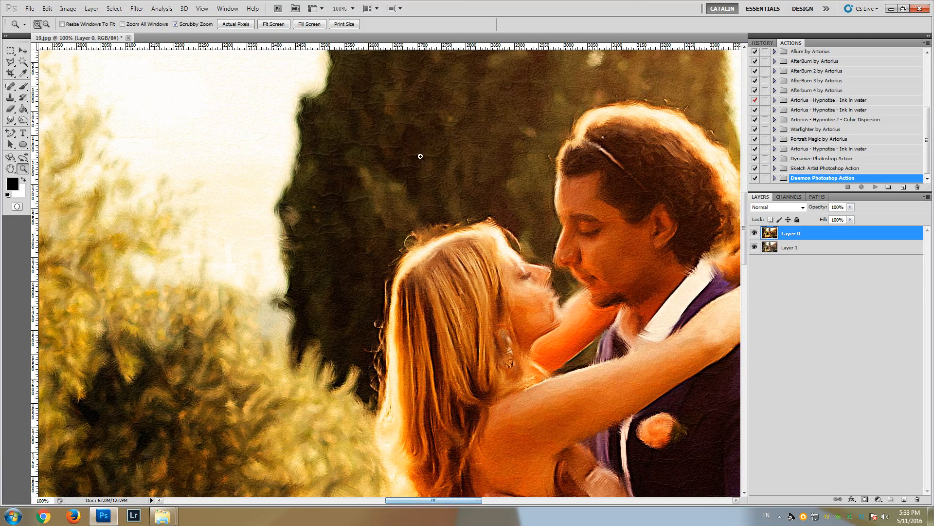
left_click_drag(399, 500, 279, 498)
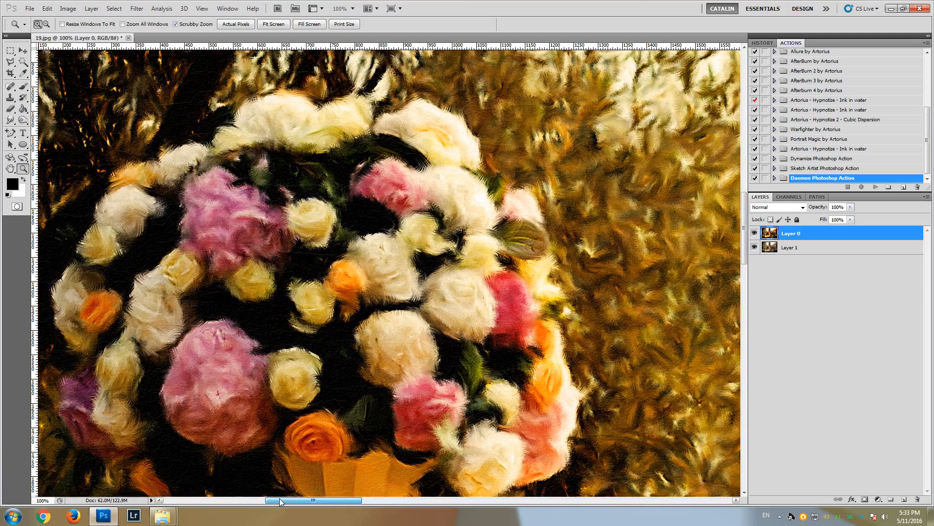
left_click(444, 354, "alt")
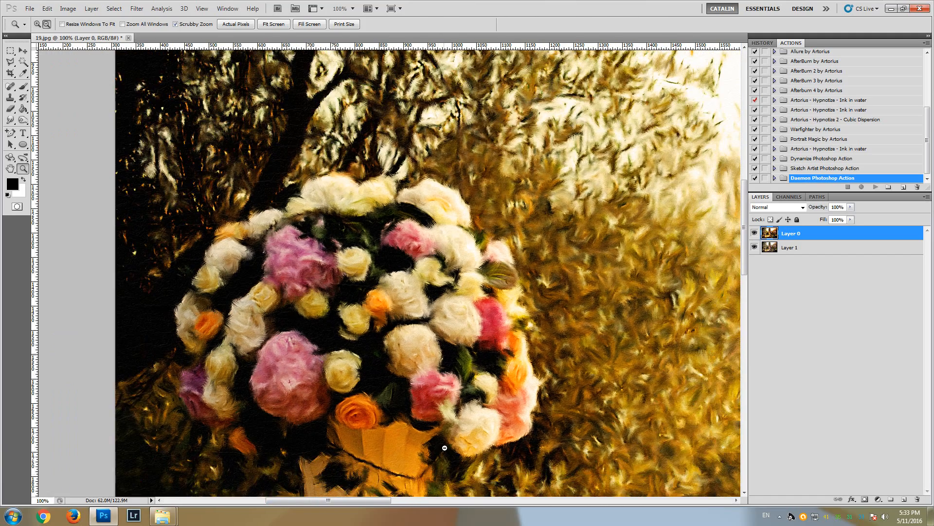
left_click_drag(371, 498, 511, 490)
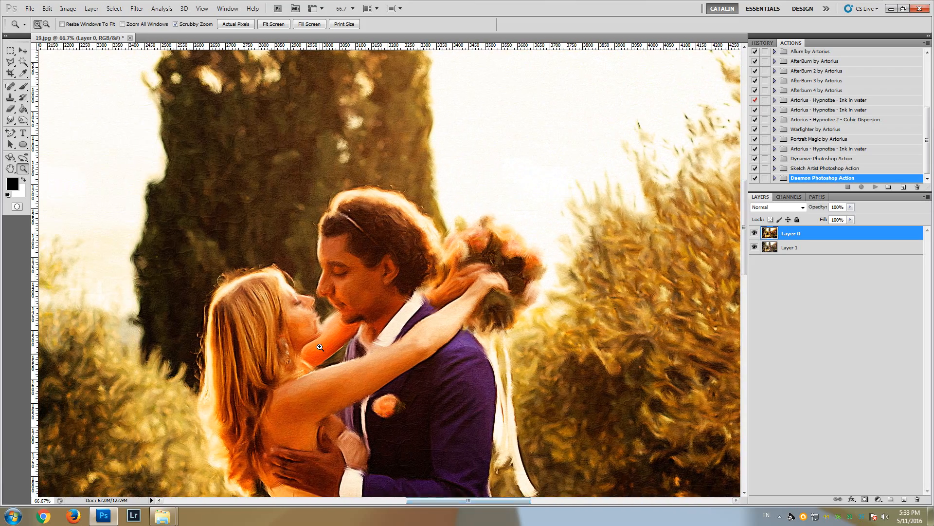
Step: Compare the couple at 100% with and without the painted Layer 0, leaving the layer visible
left_click(320, 346)
scroll(320, 347, "down", 2)
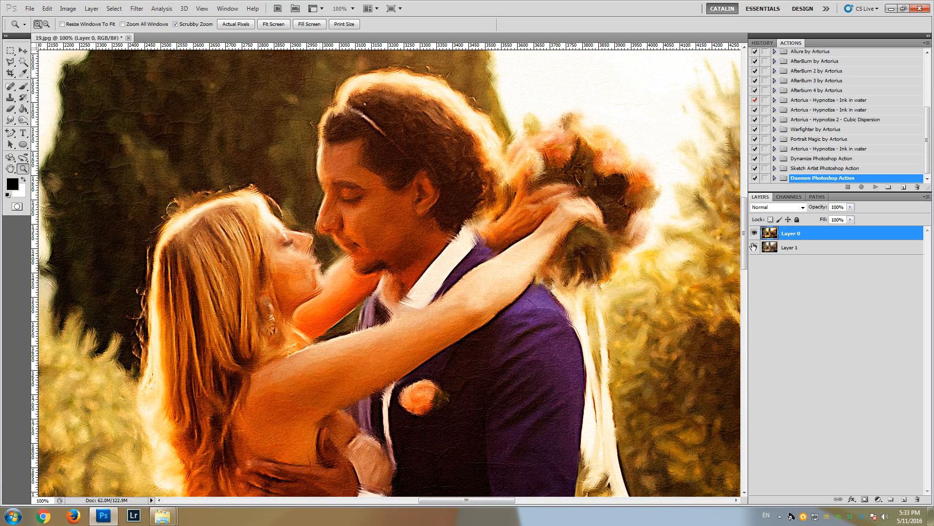
left_click(753, 234)
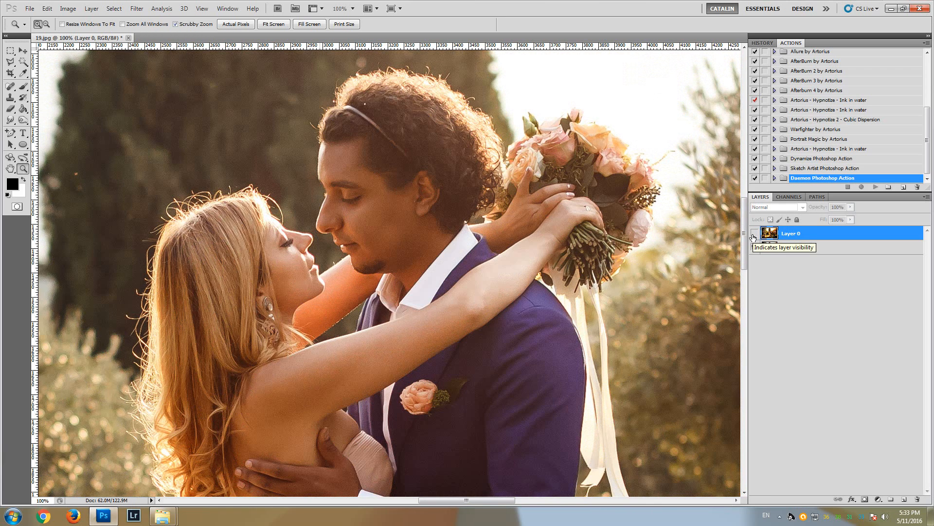
left_click(753, 236)
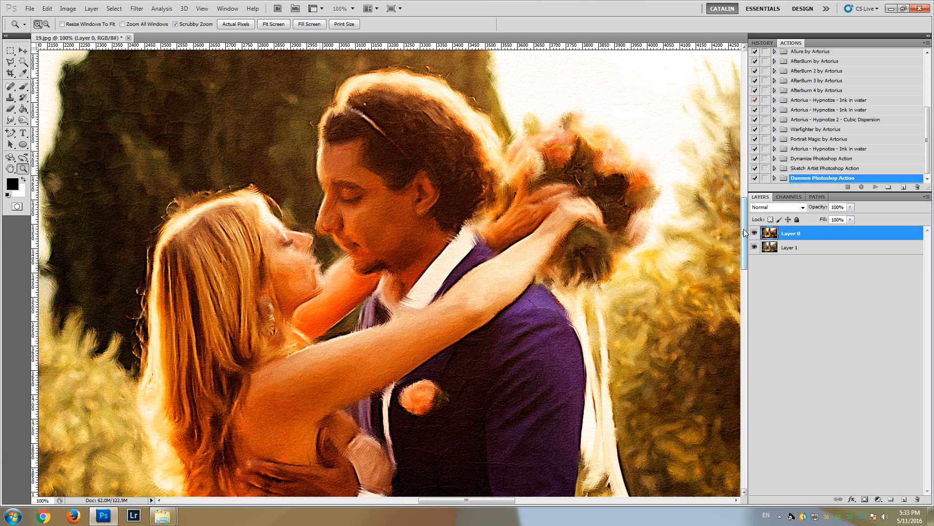
left_click_drag(745, 230, 744, 225)
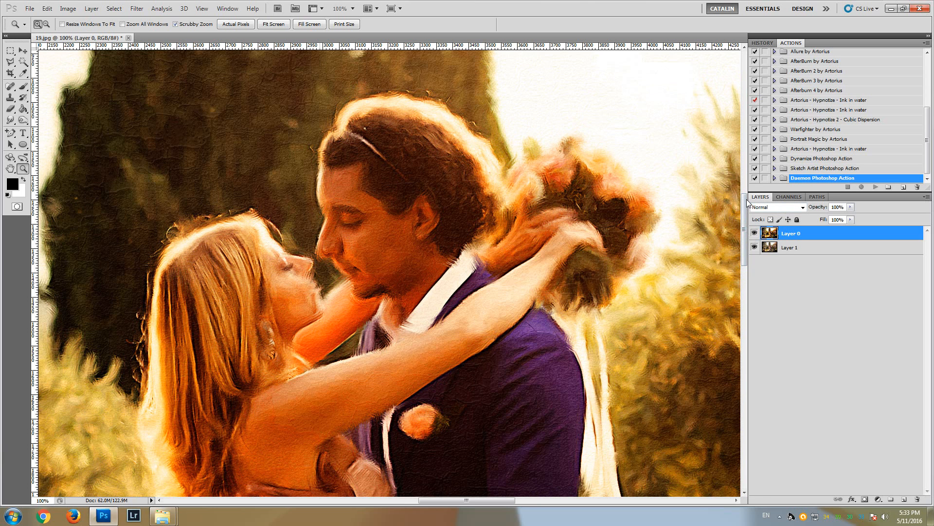
left_click(754, 233)
left_click(754, 234)
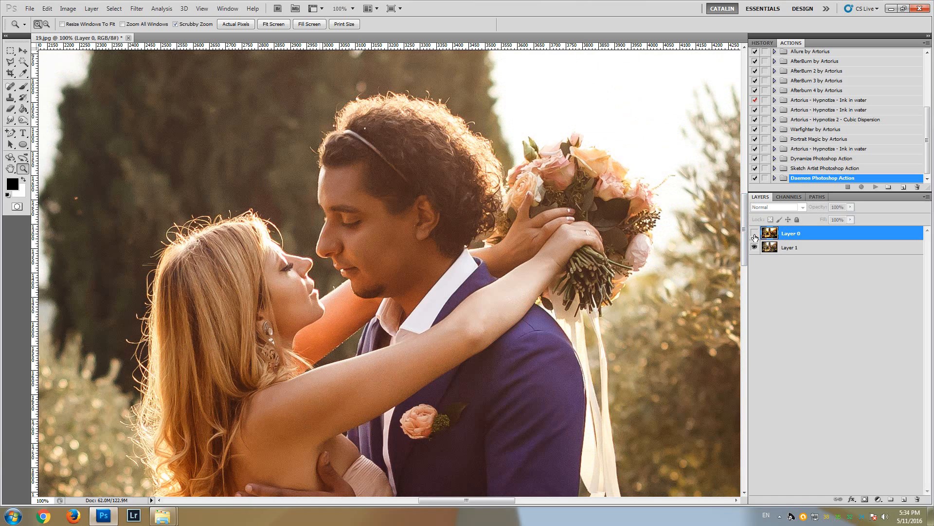
left_click_drag(744, 217, 745, 211)
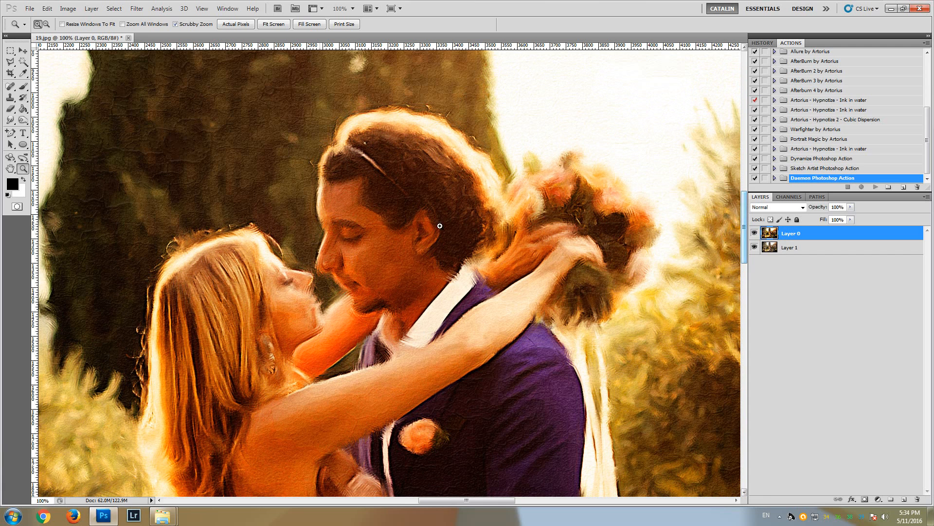
left_click(755, 234)
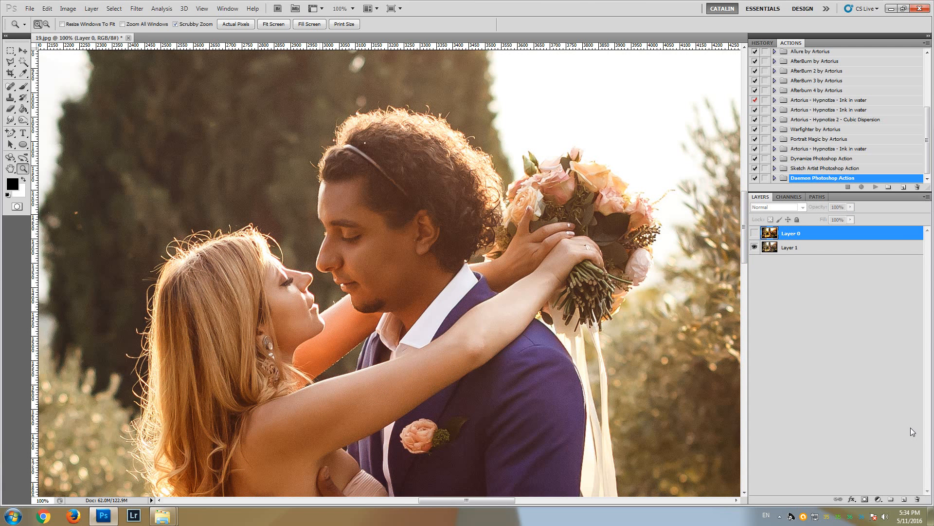
left_click(754, 235)
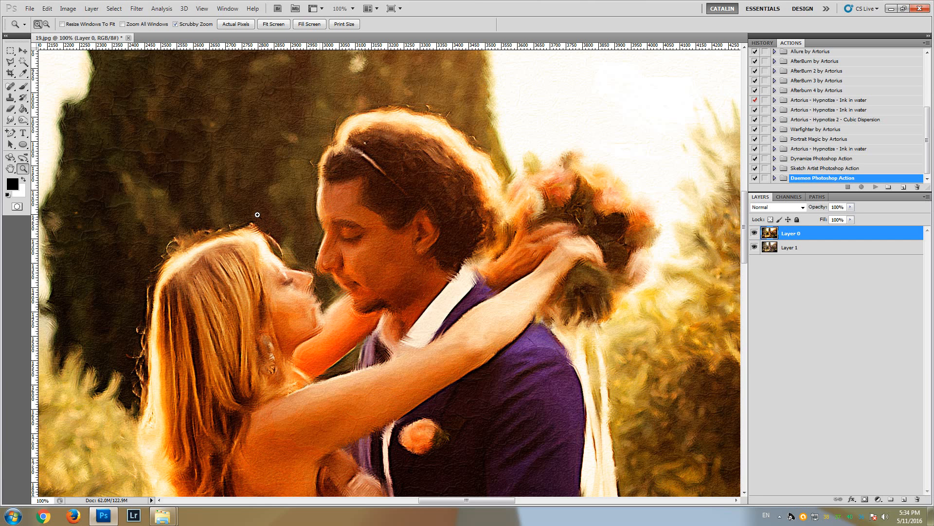
scroll(138, 247, "down", 1)
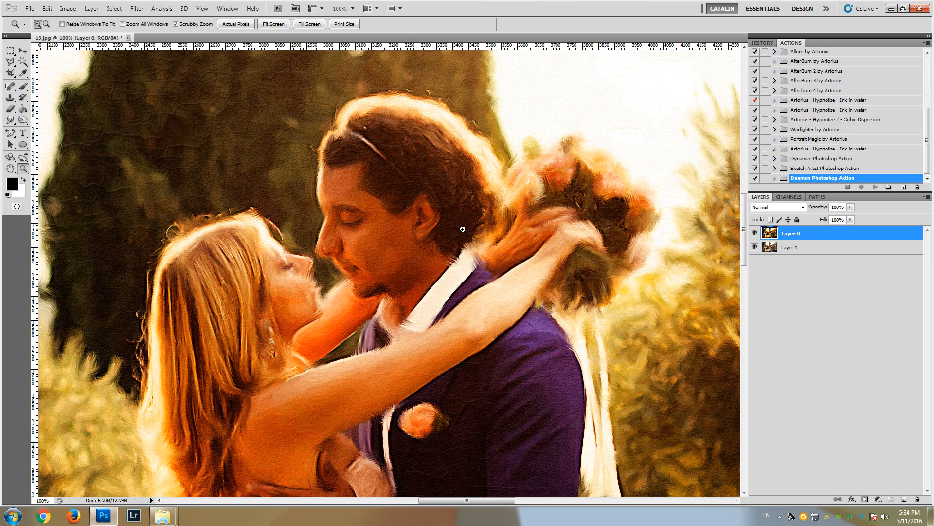
scroll(635, 243, "down", 1)
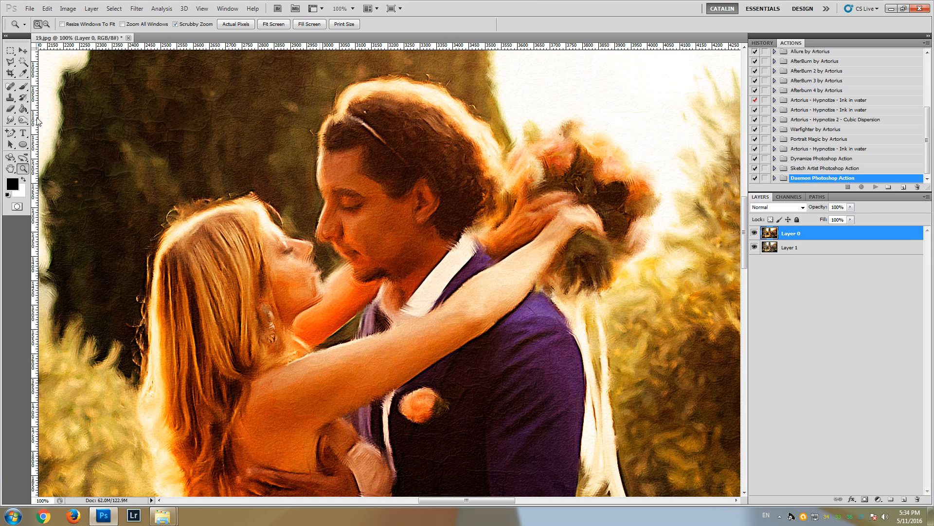
scroll(38, 122, "up", 1)
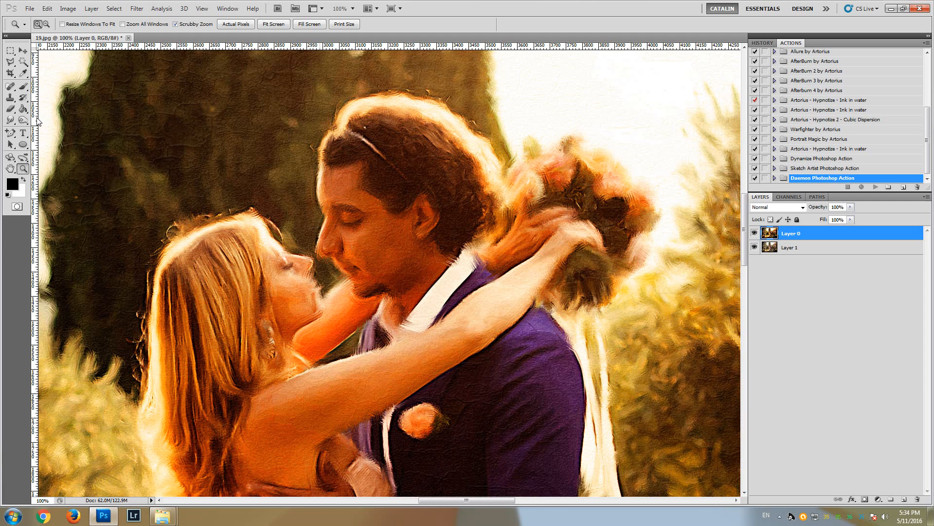
scroll(97, 136, "up", 5)
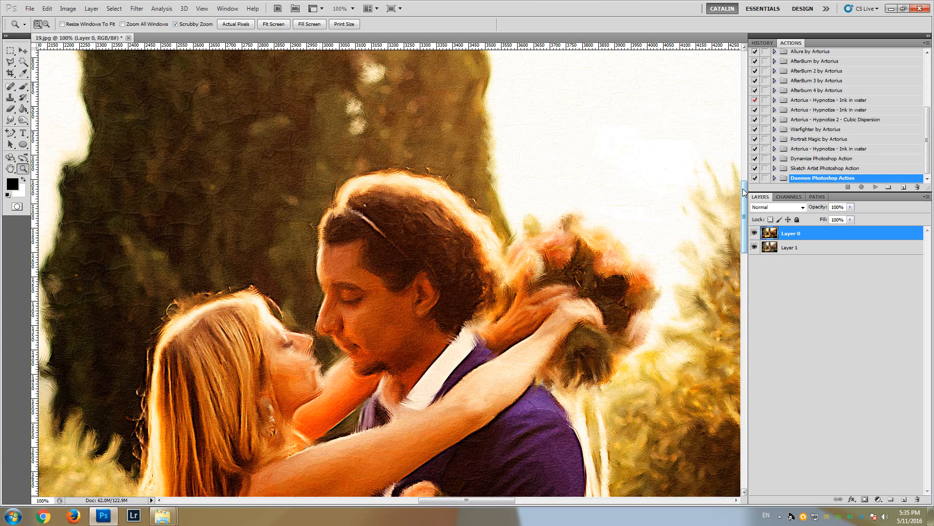
left_click_drag(743, 192, 748, 191)
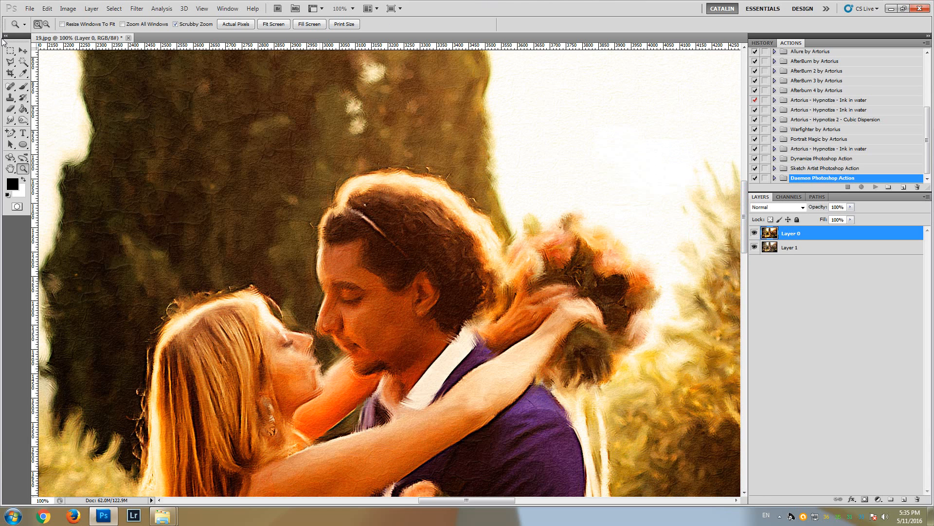
left_click_drag(744, 232, 748, 250)
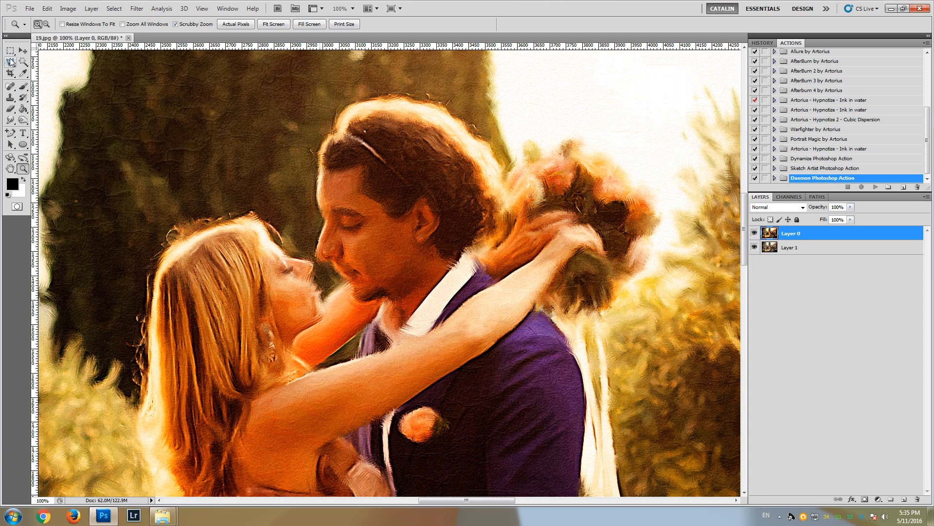
Step: Load the brush set Real Painting Brushes.abr into the Brush tool's presets
left_click(23, 88)
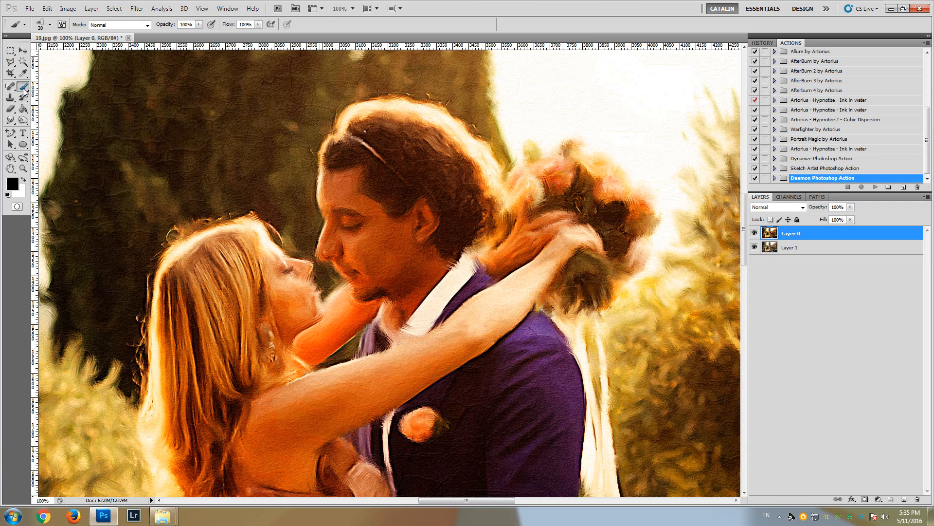
left_click(50, 25)
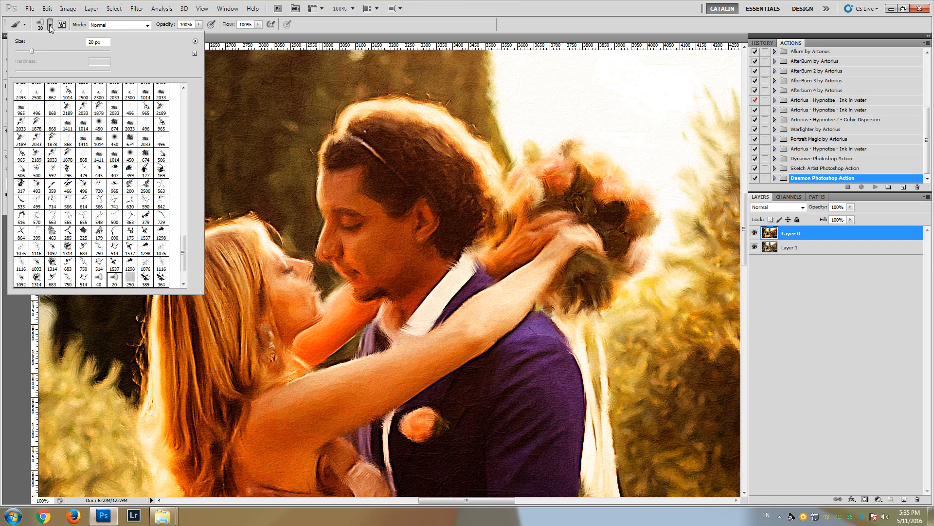
left_click(195, 42)
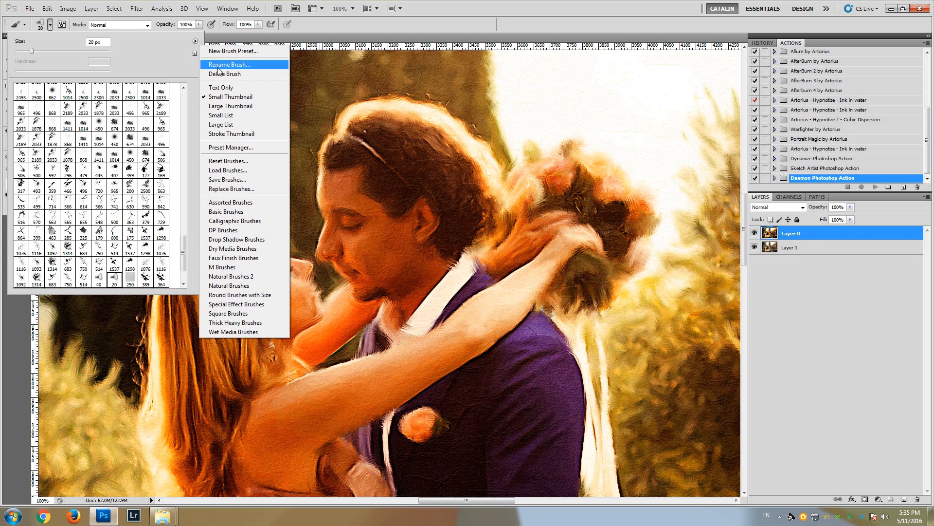
left_click(226, 170)
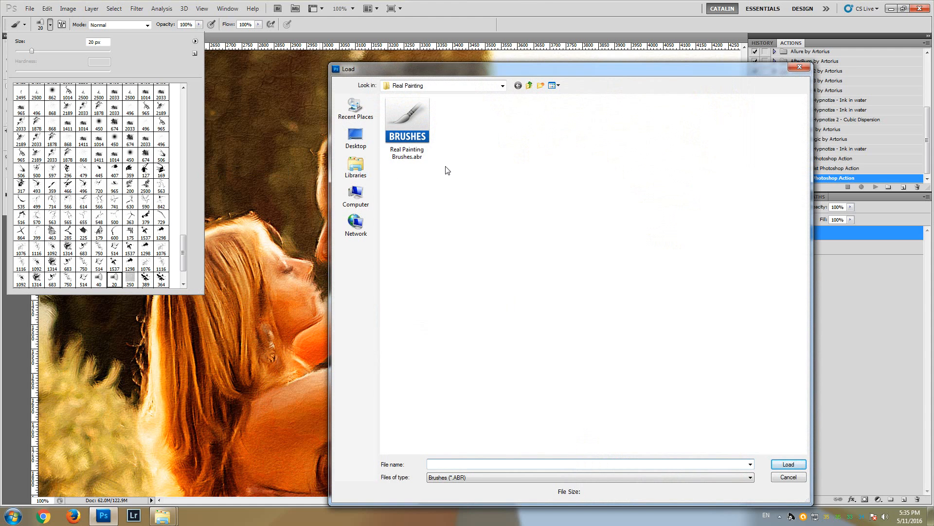
left_click(407, 137)
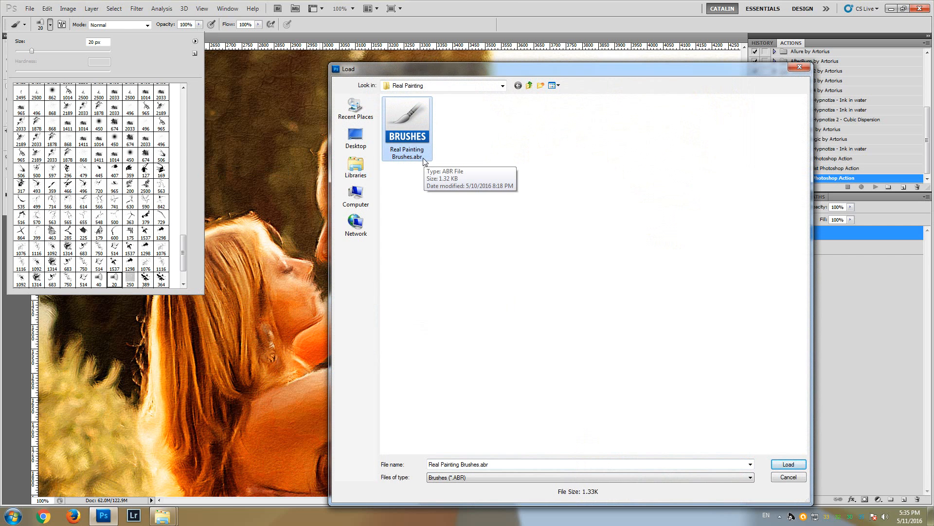
left_click(793, 462)
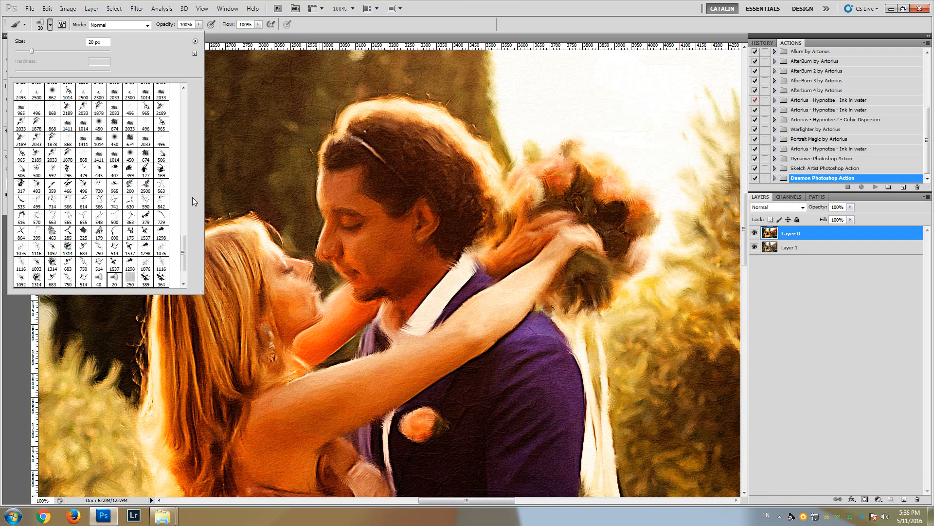
left_click(436, 5)
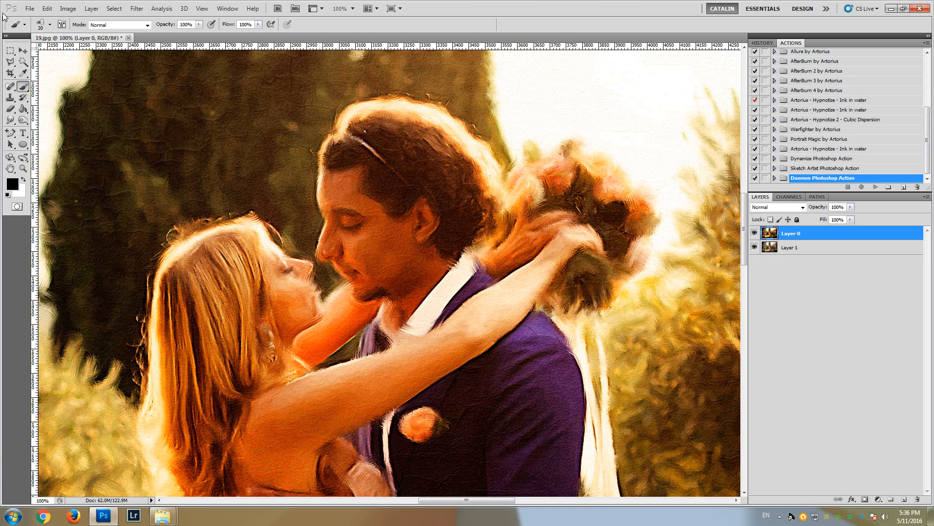
Step: Set the Paint Bucket tool's fill source to Foreground
left_click(22, 110)
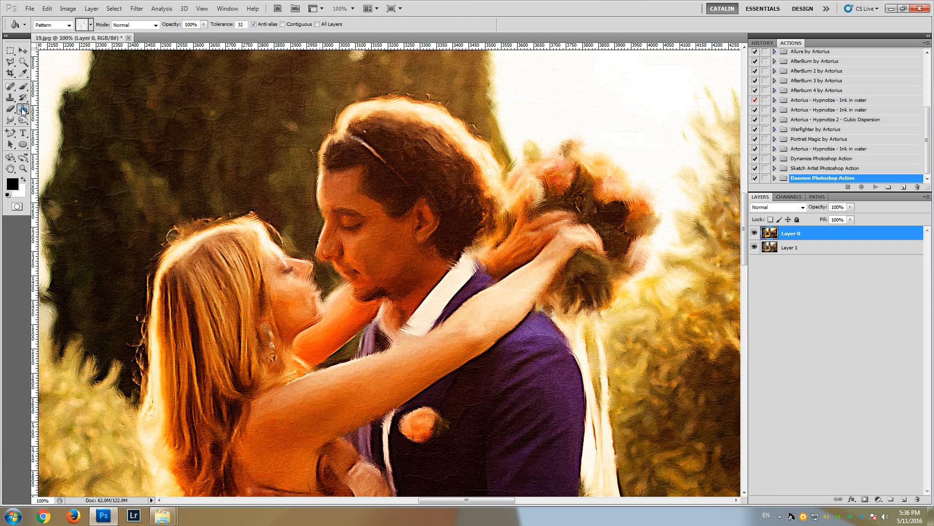
left_click(51, 26)
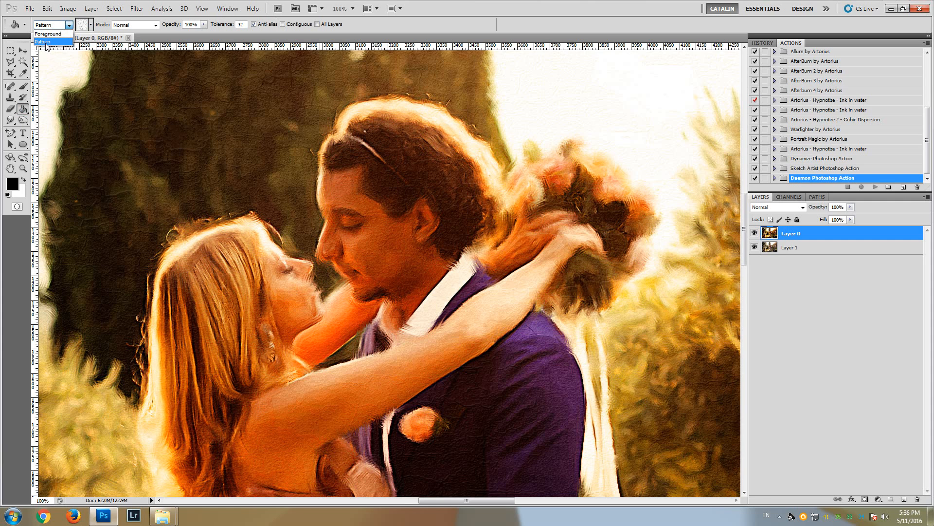
left_click(45, 35)
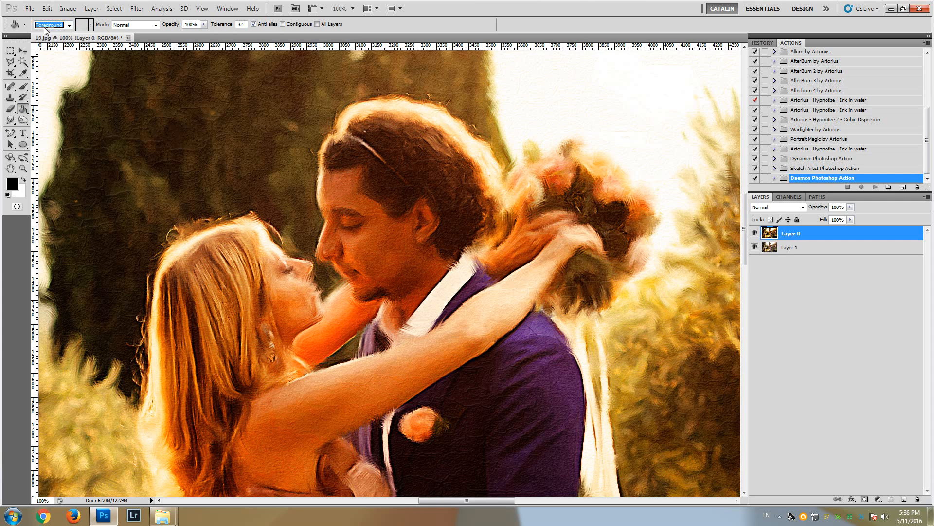
Step: Switch the Paint Bucket tool's fill source to Pattern and load Real Painting Patterns.pat into its pattern presets
left_click(53, 27)
left_click(44, 42)
left_click(91, 25)
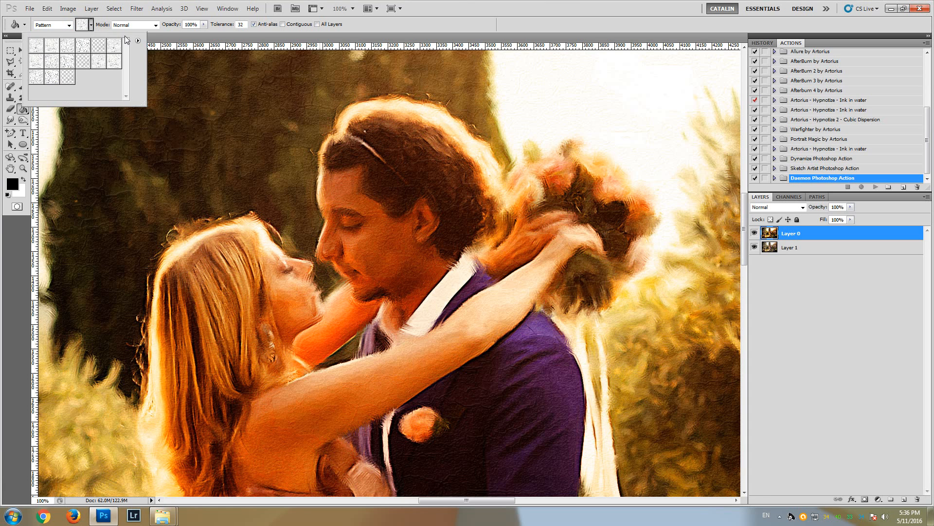
left_click(139, 41)
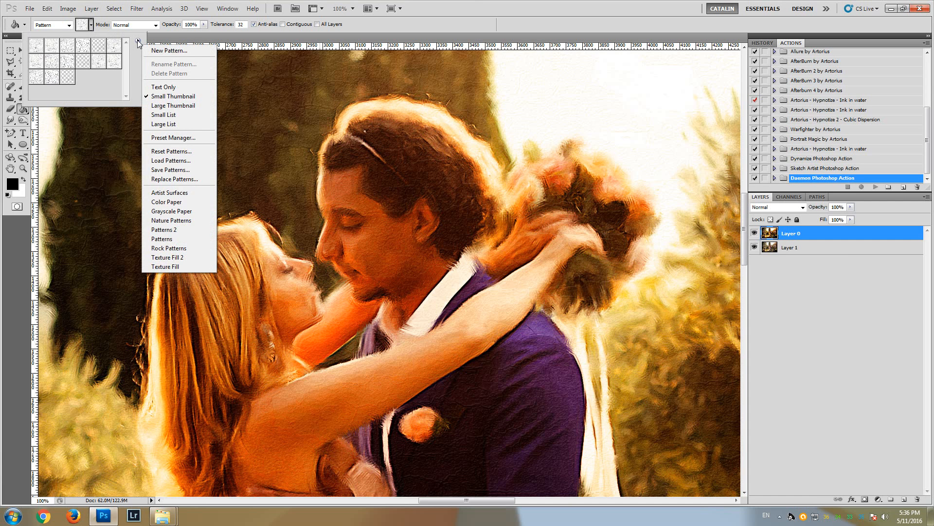
left_click(172, 161)
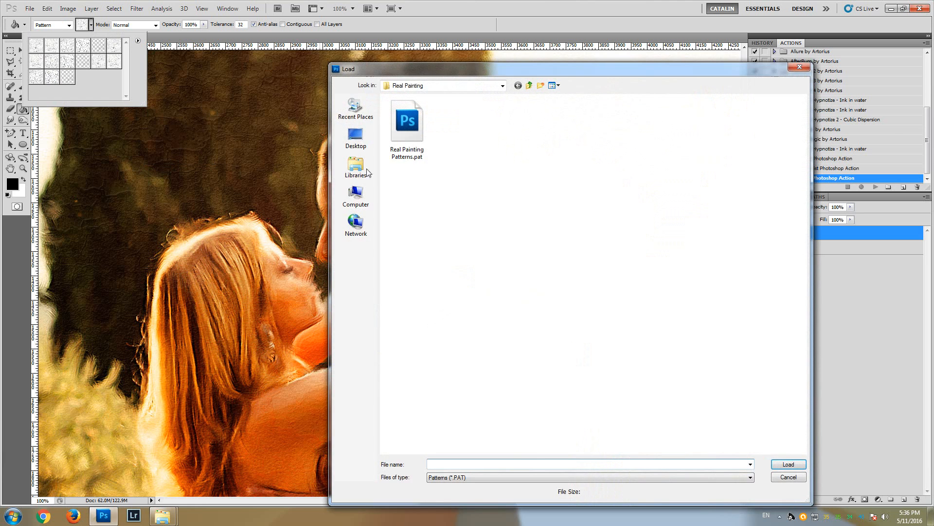
left_click(408, 133)
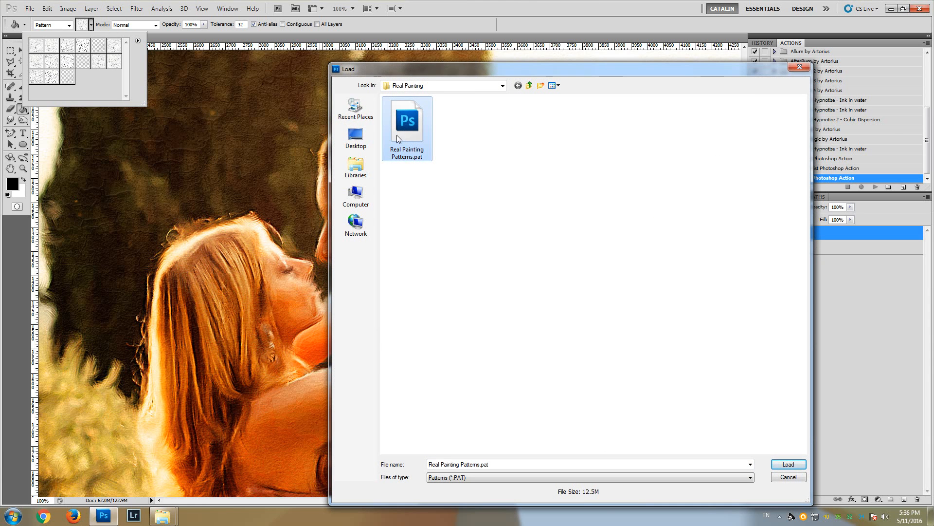
left_click(788, 464)
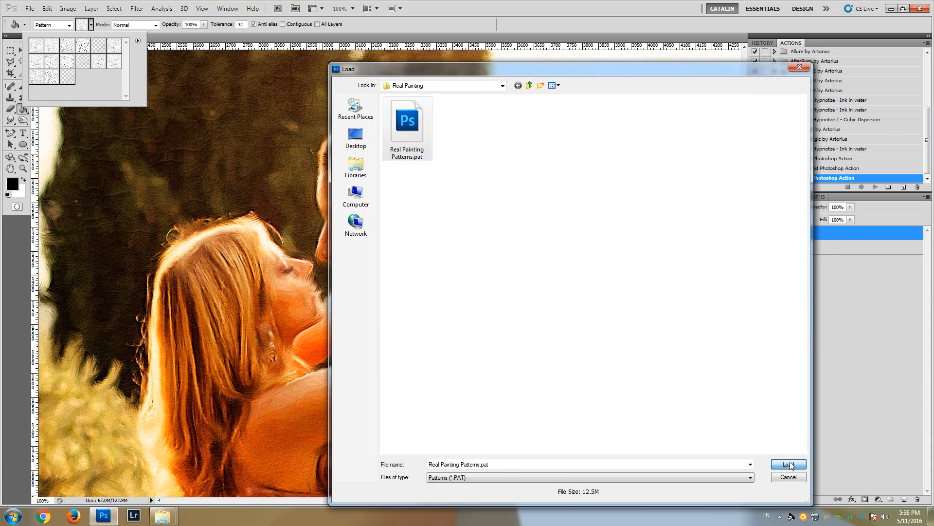
left_click(552, 4)
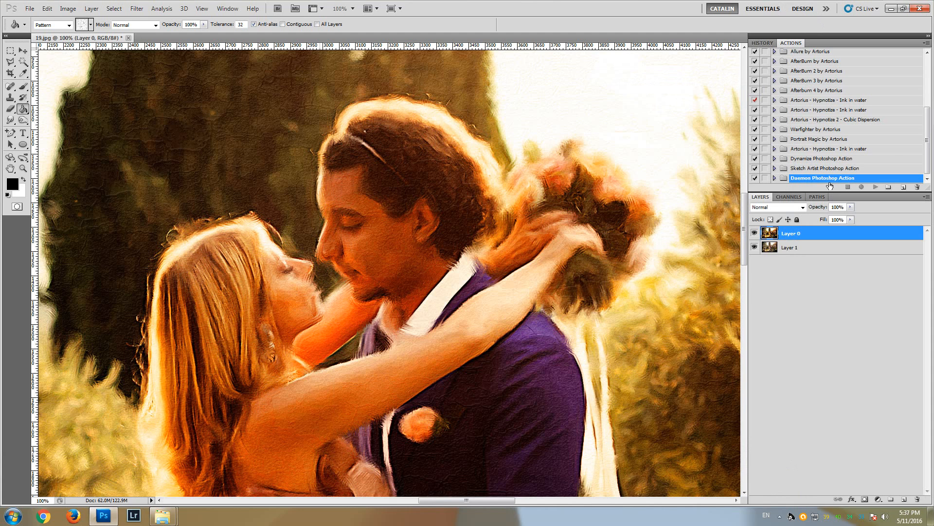
Step: Load the action set Real Painting Action.atn, select Real Painting Action and collapse its list of commands
left_click(226, 9)
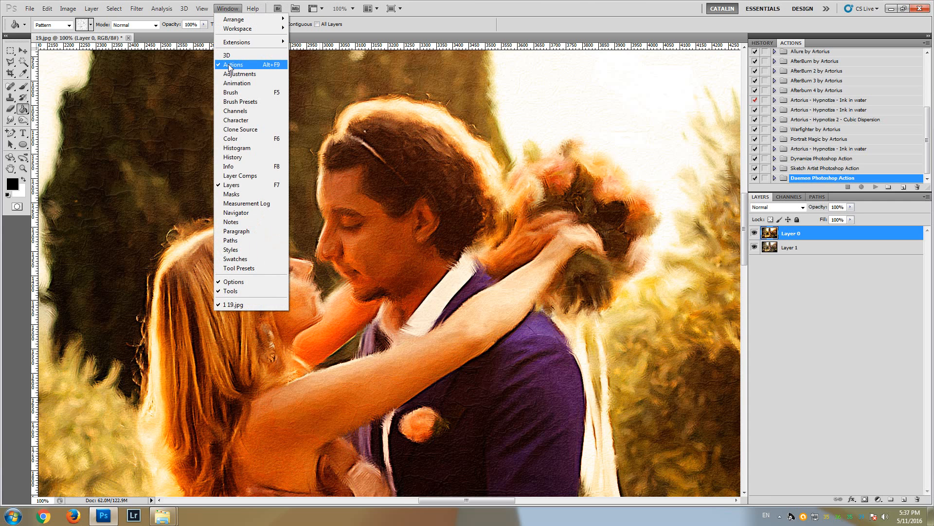
left_click(541, 8)
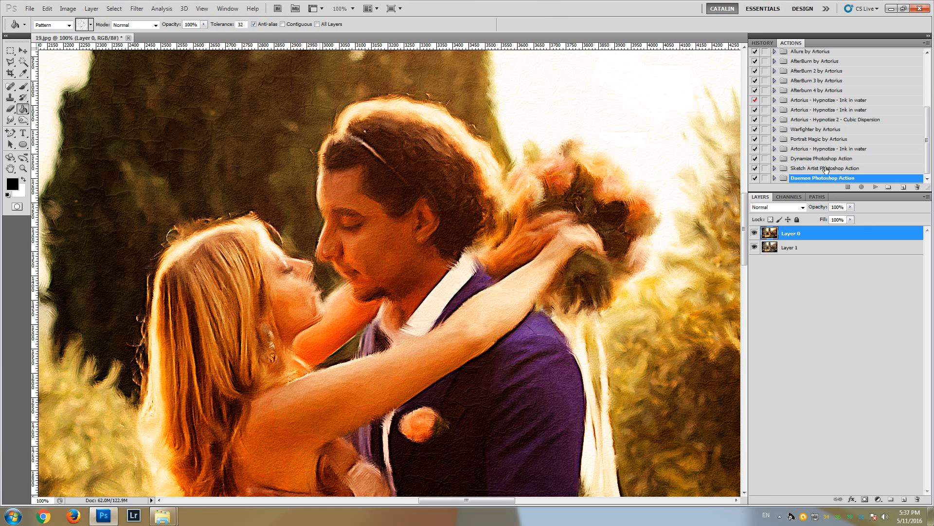
left_click(928, 47)
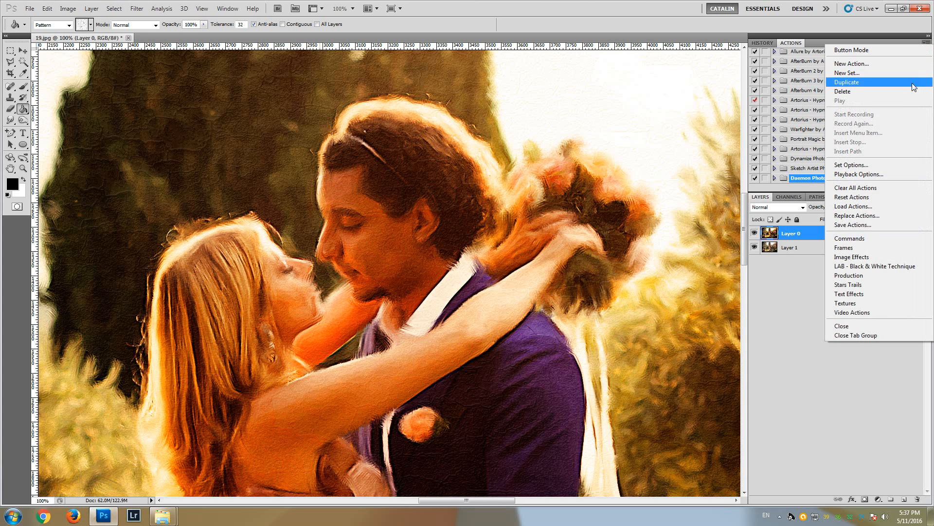
left_click(864, 209)
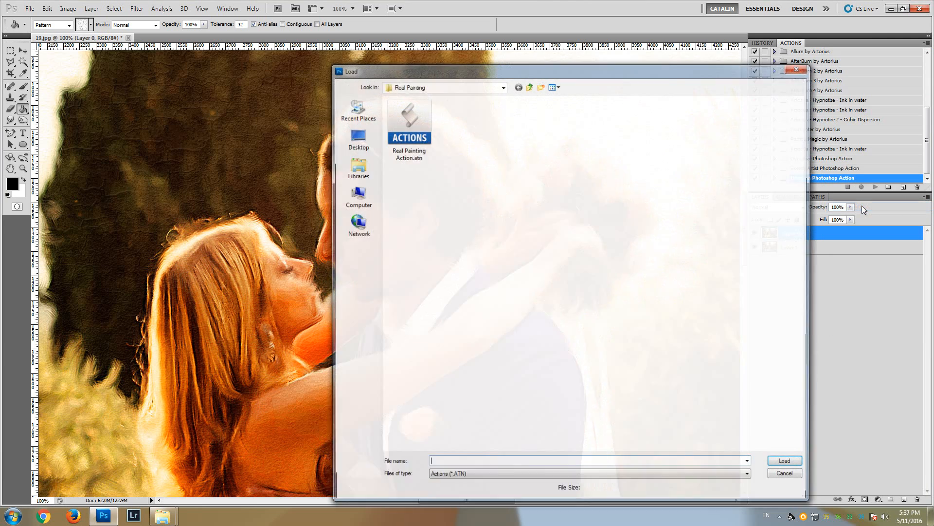
left_click(412, 123)
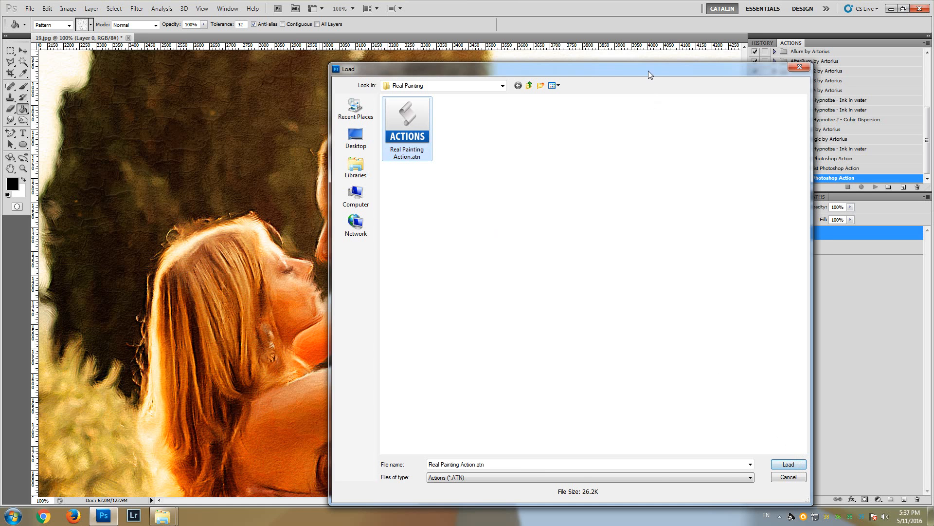
left_click_drag(649, 72, 545, 71)
left_click(697, 466)
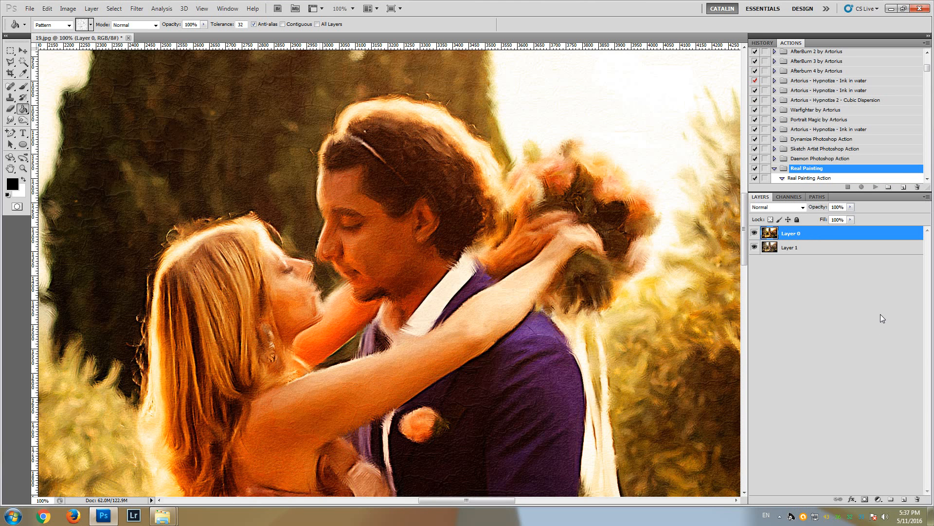
left_click(799, 178)
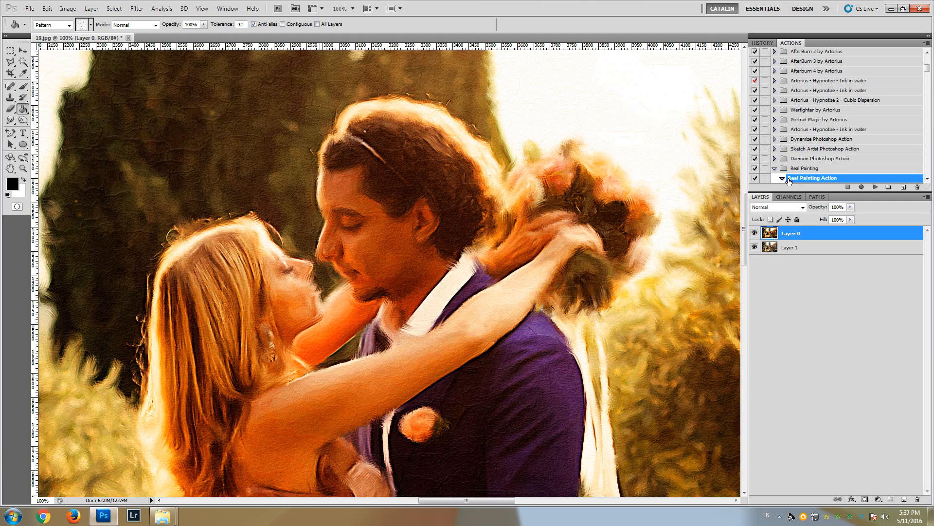
left_click(783, 178)
Step: Close 19.jpg without saving and open 41.jpg from the Painting folder
left_click(128, 38)
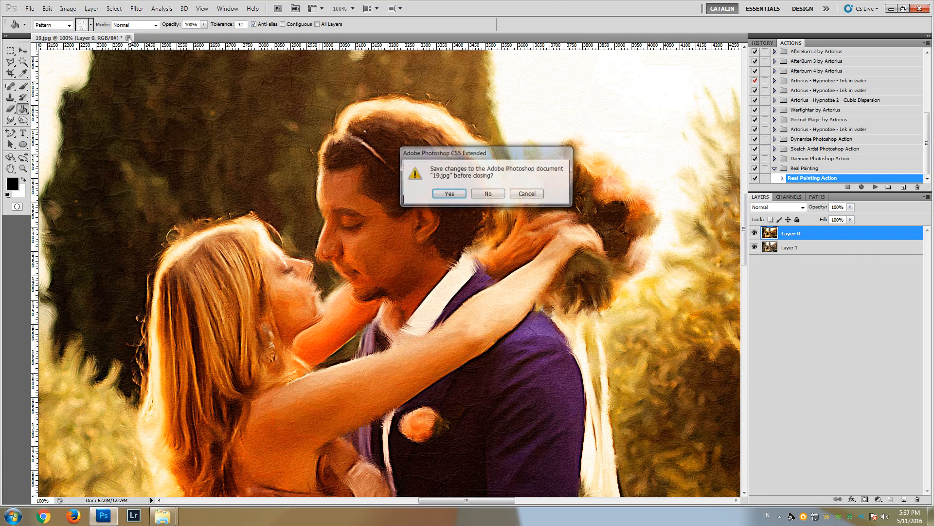
left_click(497, 200)
mouse_move(162, 516)
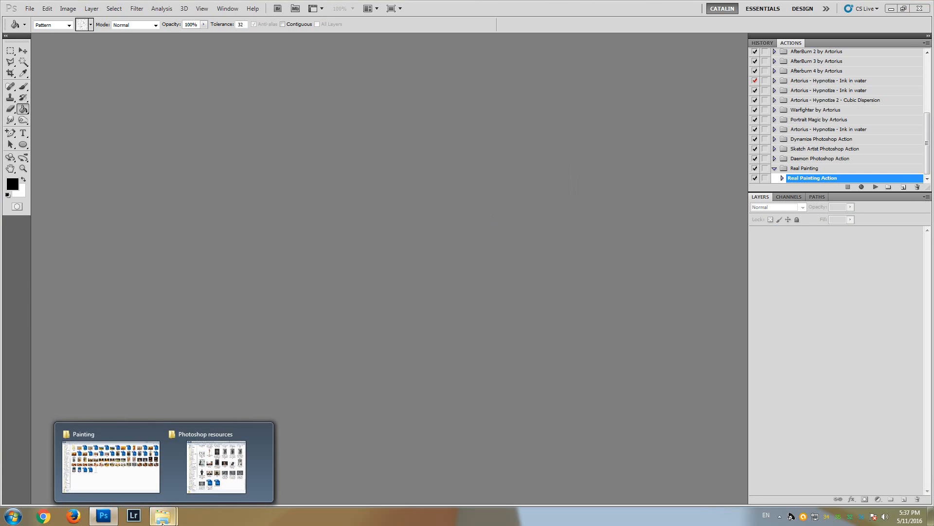
left_click(124, 465)
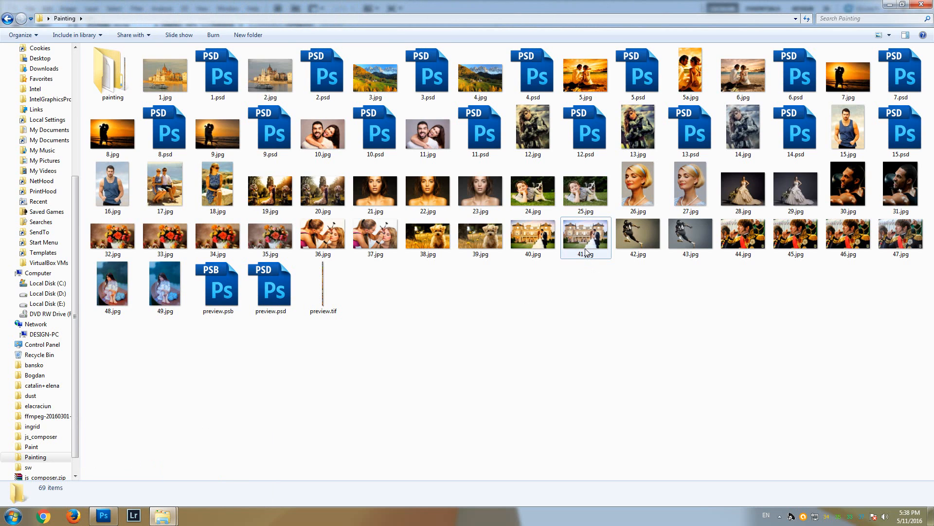
left_click_drag(583, 245, 241, 159)
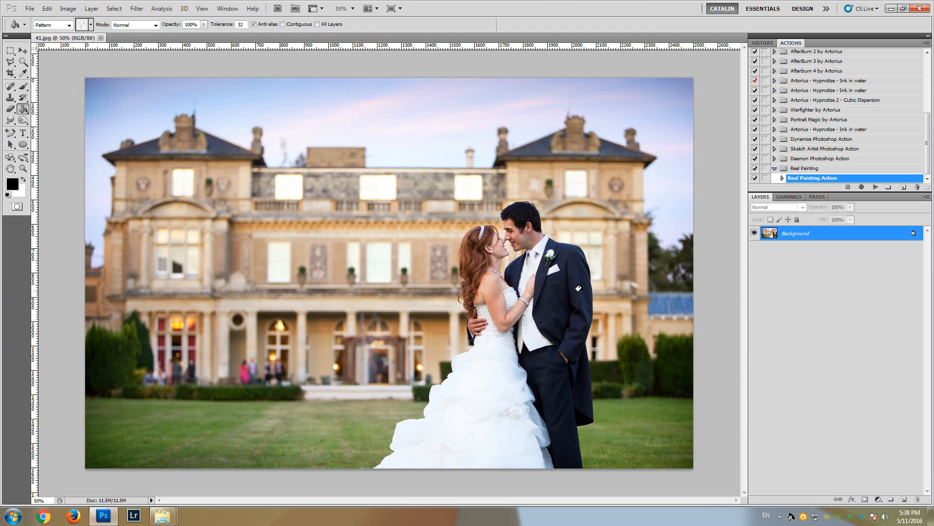
Step: Check the wedding photo's color mode, bit depth and pixel dimensions without resizing it
left_click(10, 168)
left_click(22, 170)
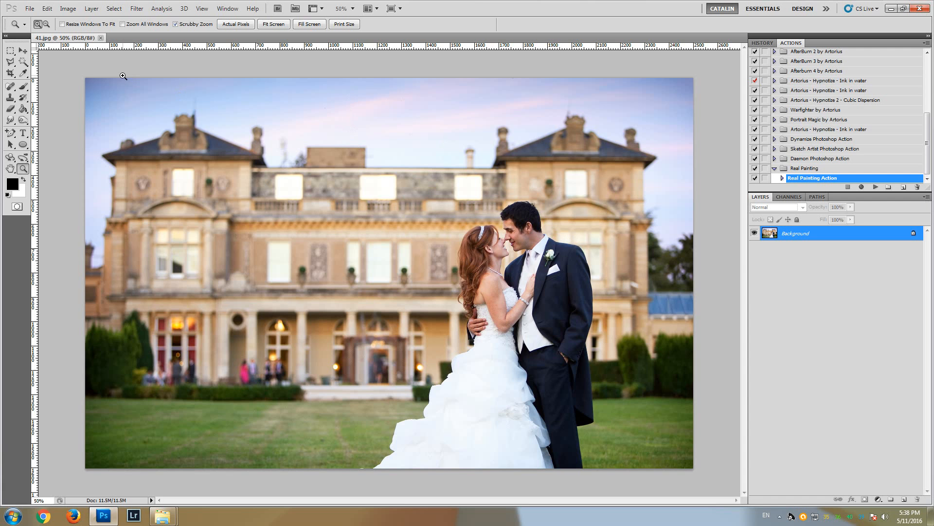
left_click(68, 10)
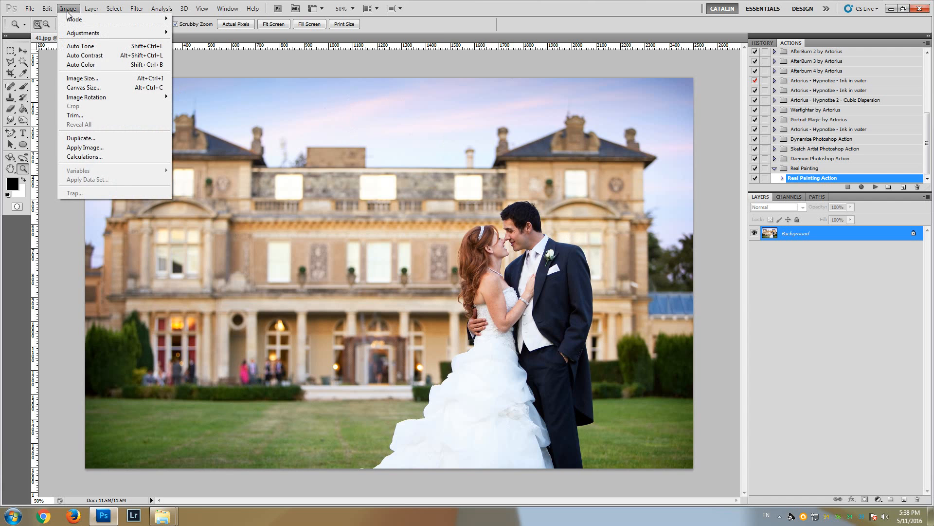
mouse_move(70, 21)
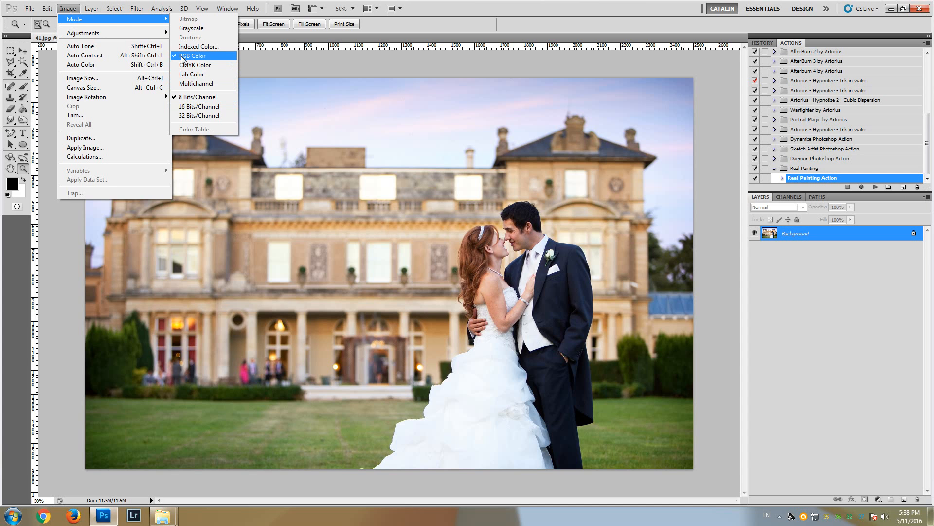
left_click(207, 97)
left_click(114, 8)
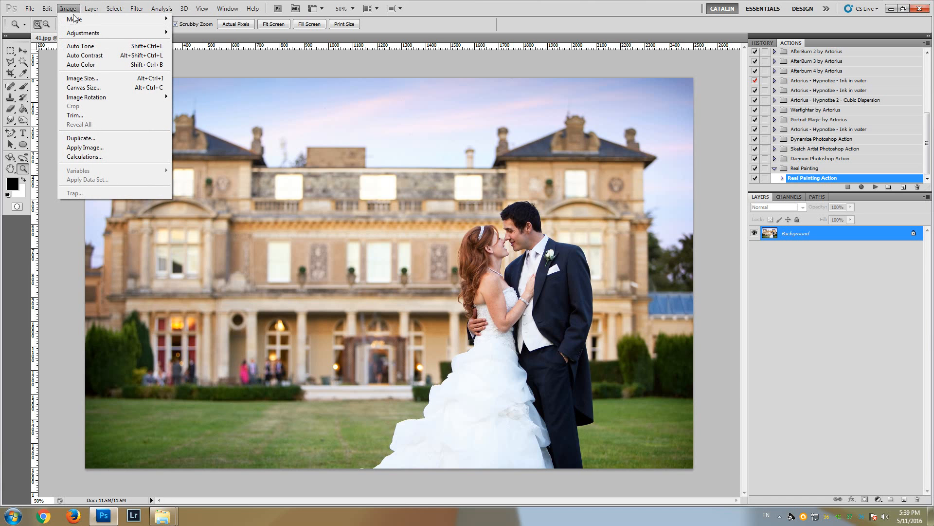
left_click(79, 80)
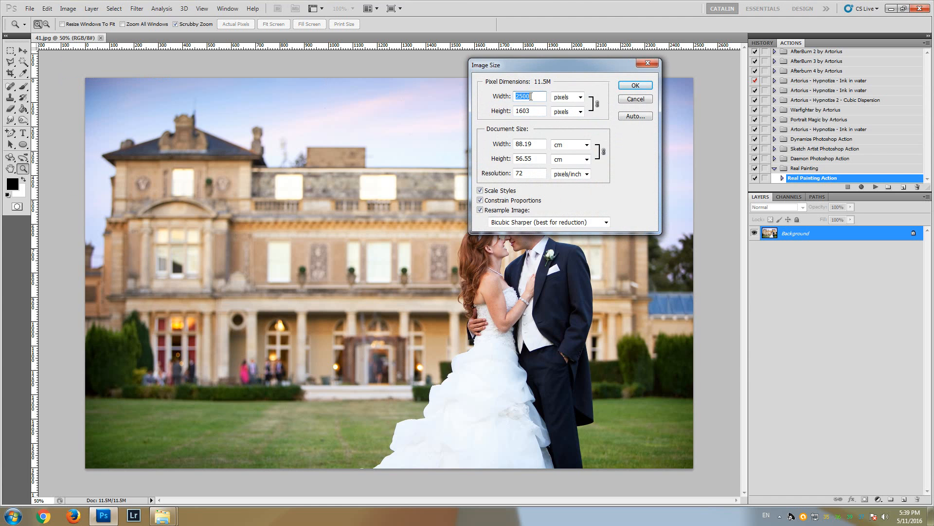
left_click(631, 101)
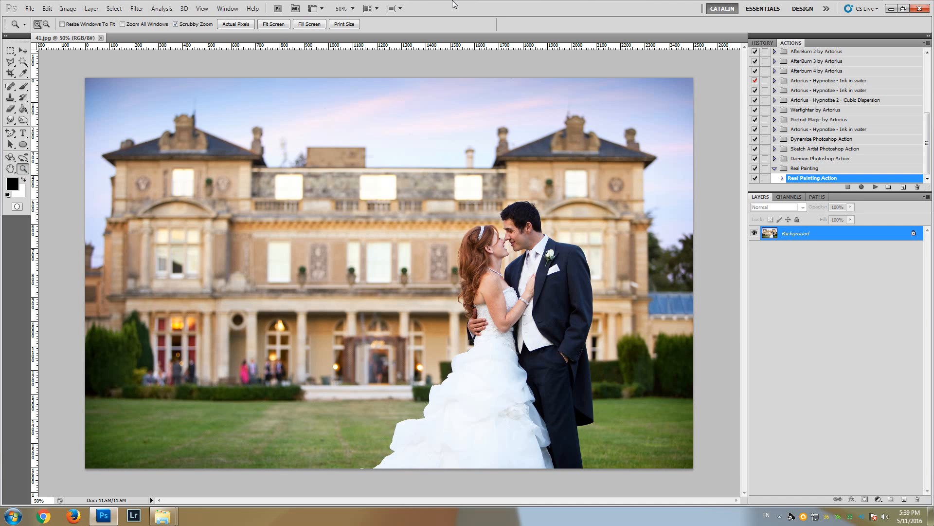
Step: Activate the Smudge tool after briefly choosing the Blur tool, and dismiss the Windows color scheme message
left_click(11, 123)
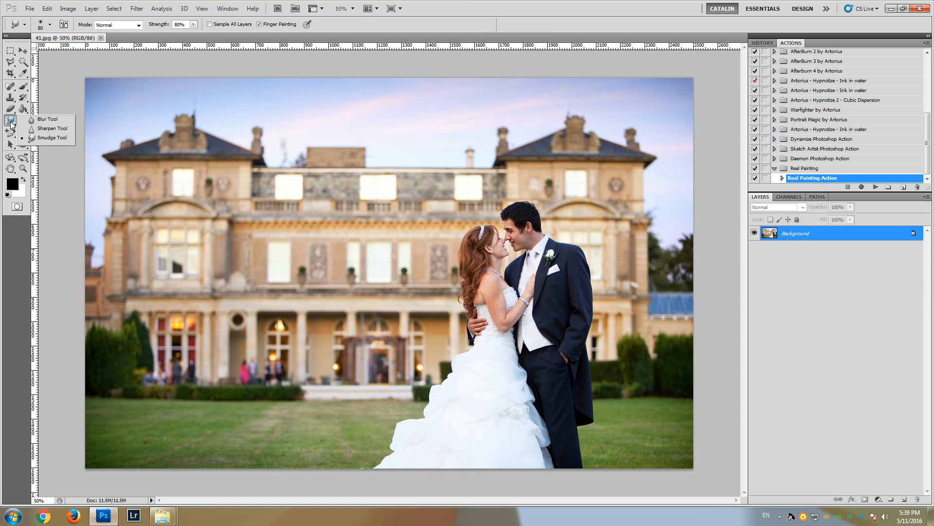
left_click(47, 120)
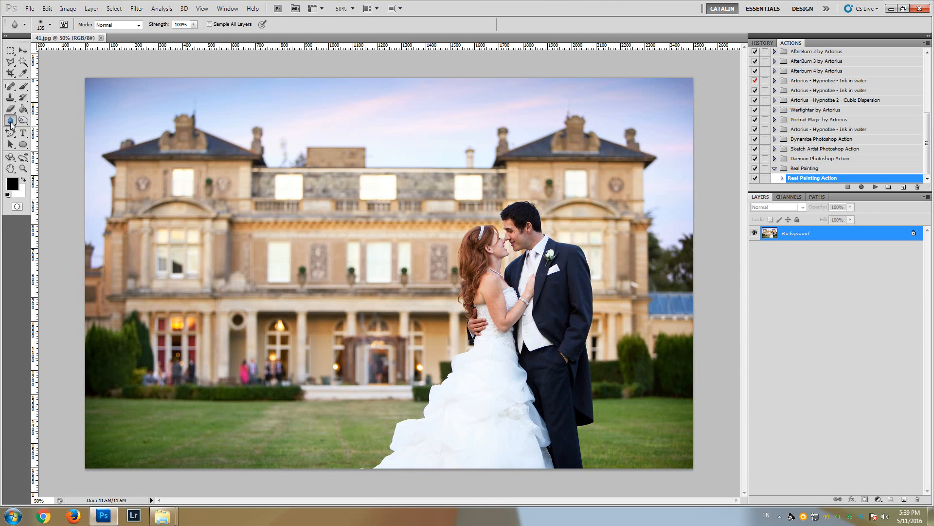
left_click(10, 124)
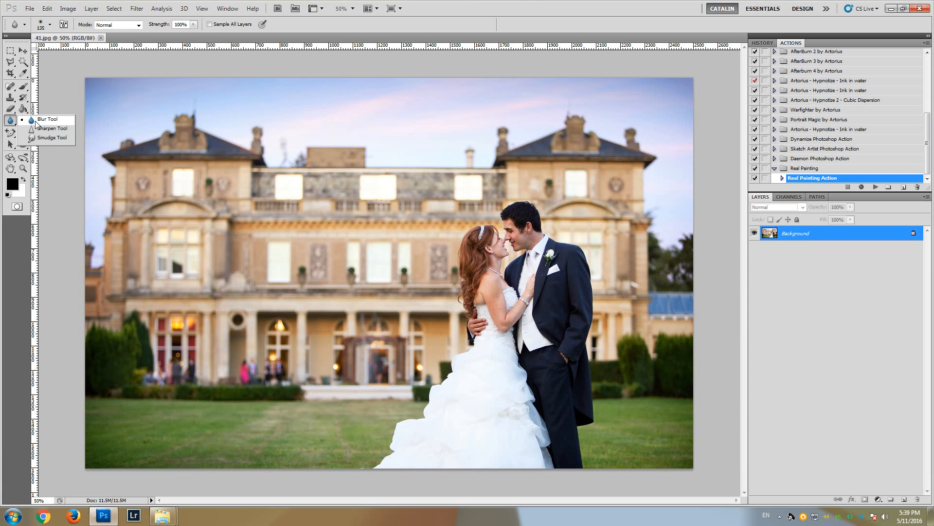
left_click(11, 123)
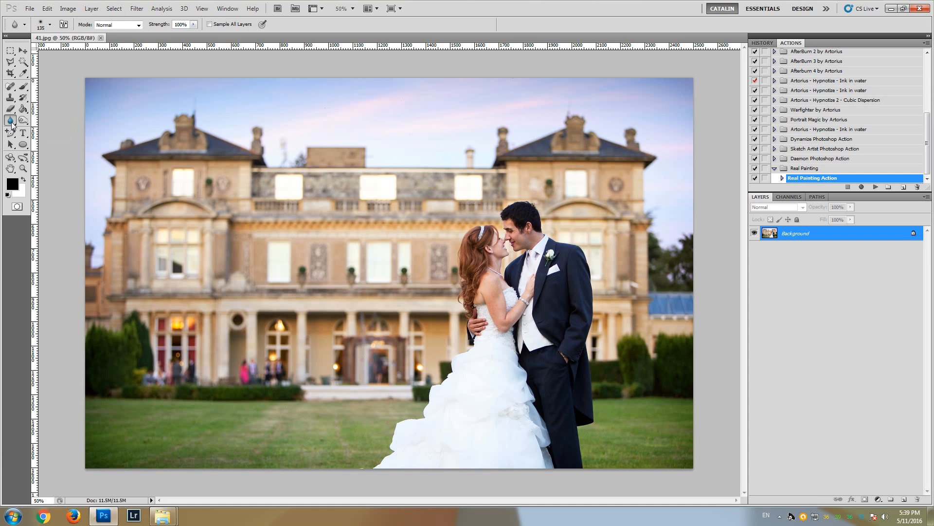
left_click(12, 124)
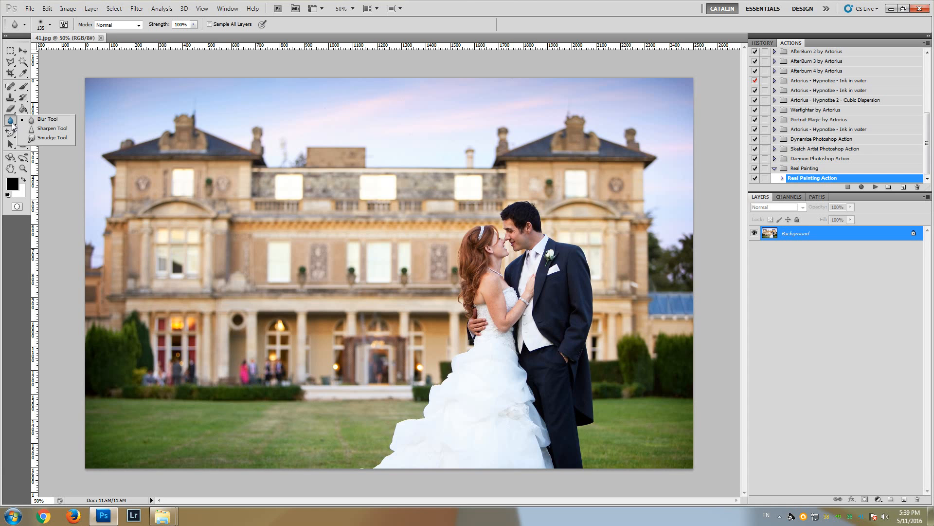
left_click(51, 138)
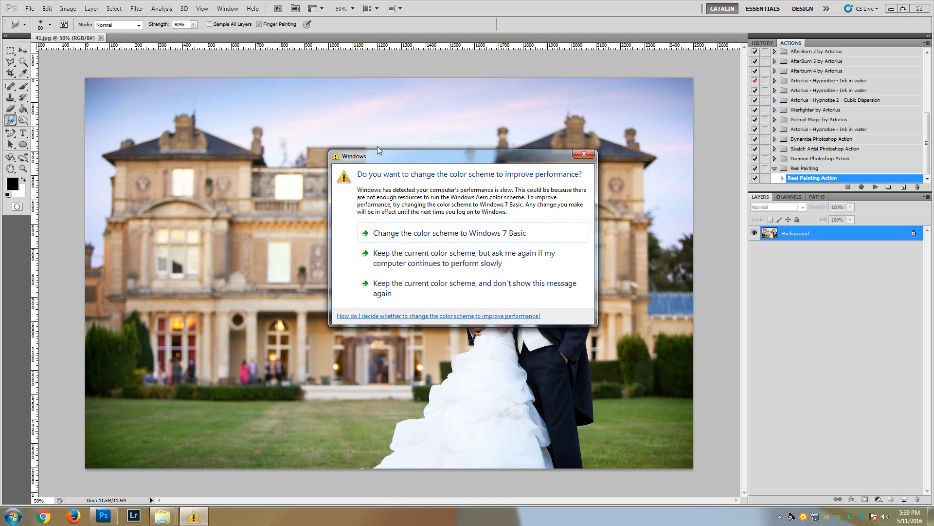
left_click(584, 154)
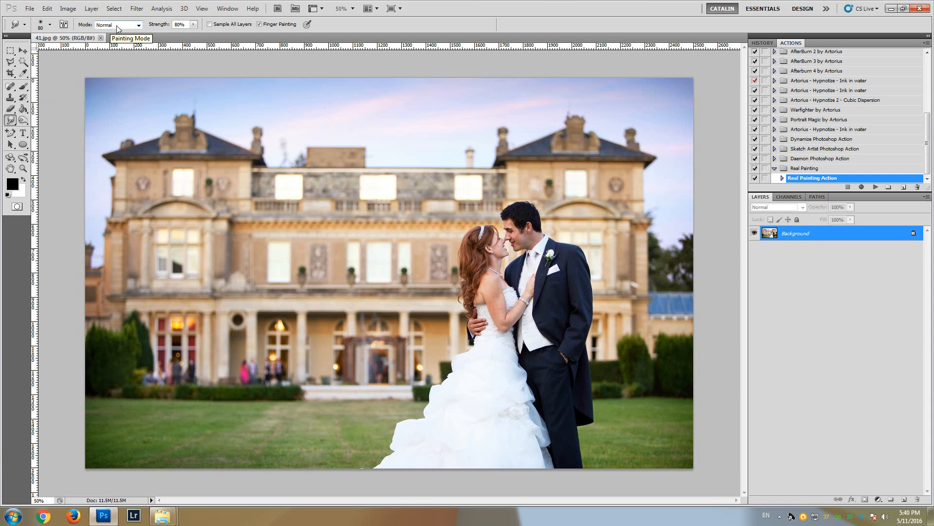
Step: Try a Strength of 95% for the Smudge tool, and settle on 80%
left_click(185, 24)
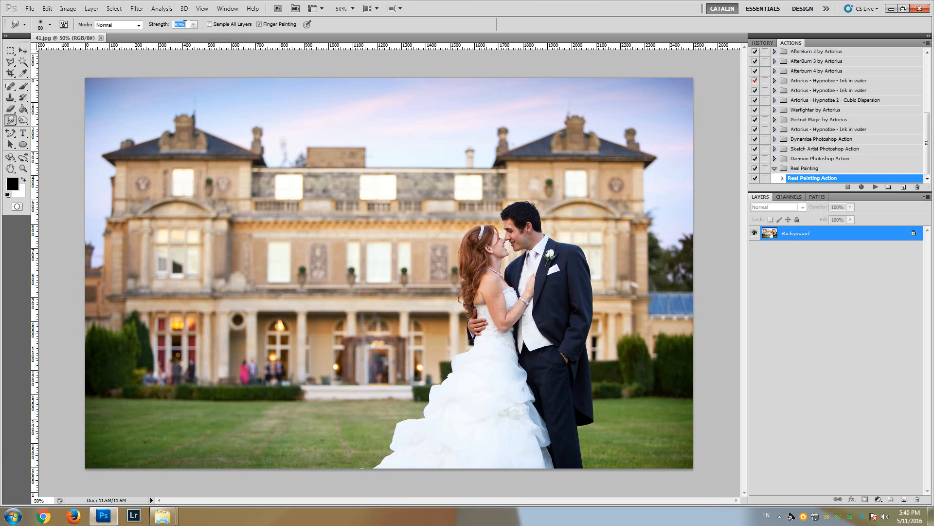
key("Return")
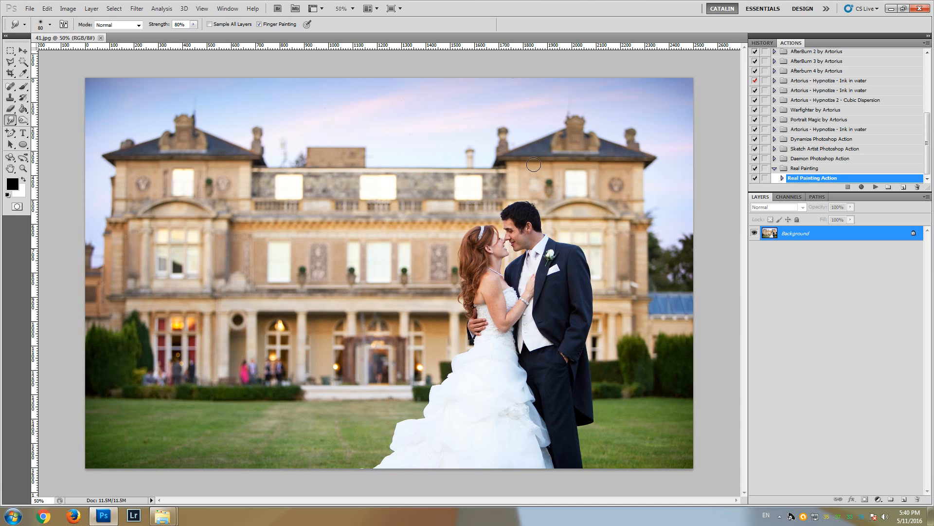
left_click(23, 169)
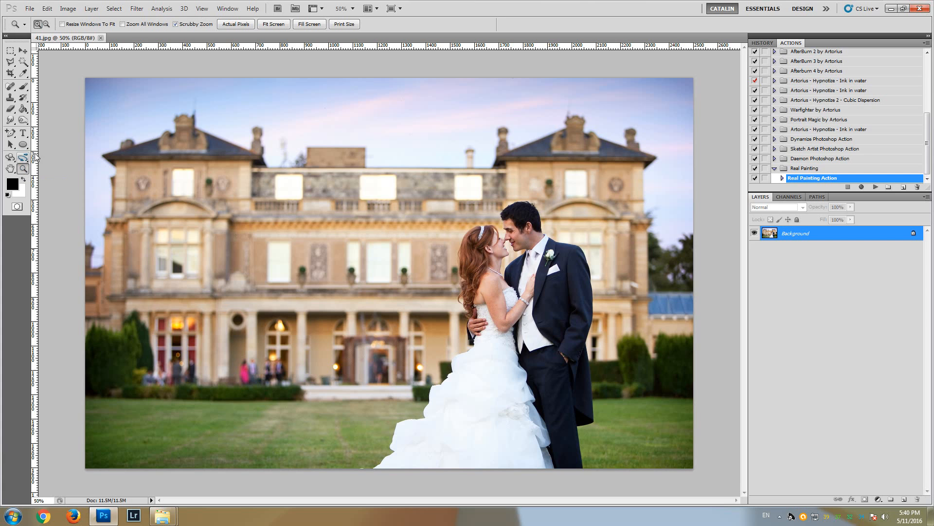
left_click(10, 120)
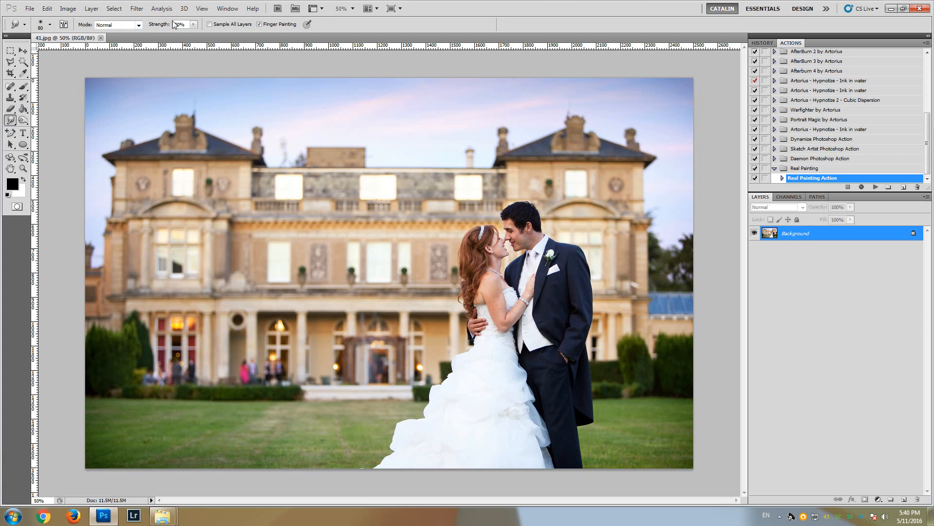
left_click_drag(178, 24, 172, 26)
type("95")
key("Delete")
left_click(181, 24)
type("8")
key("Return")
type("0")
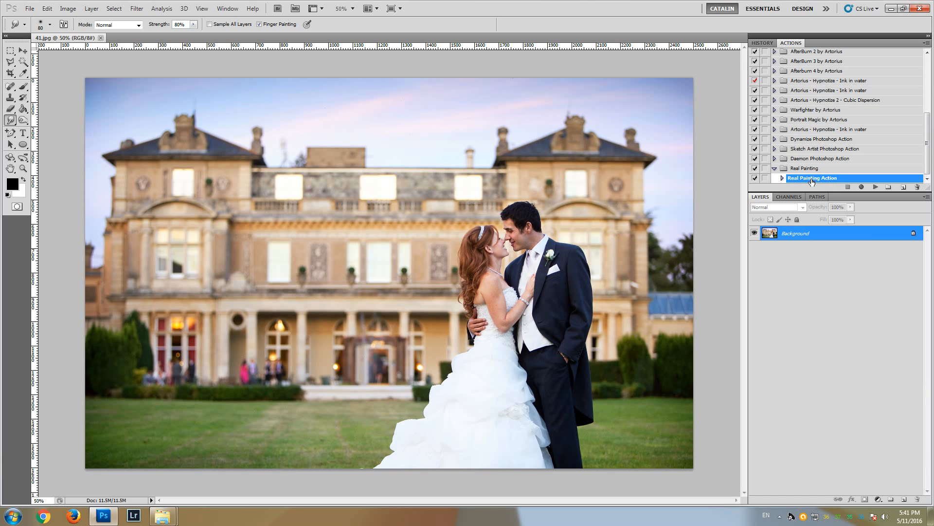
Step: Run the Real Painting Action on the wedding photo
left_click(874, 188)
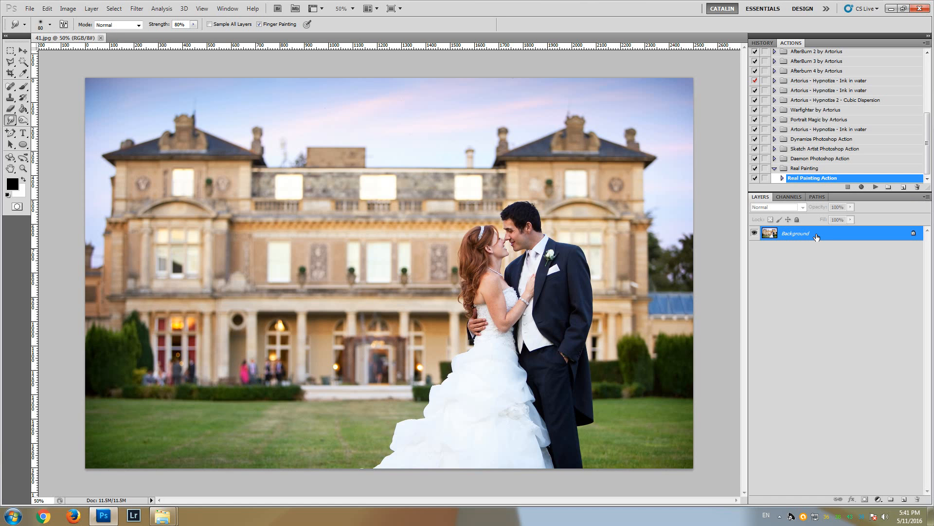
left_click(876, 188)
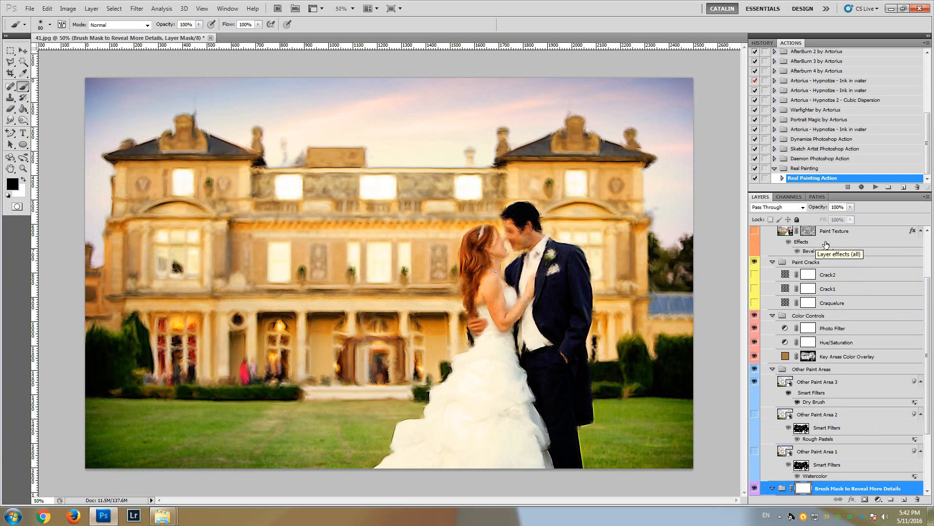
Step: Examine the painted effect on the building and the couple at 100% zoom, and look through the layer groups generated by the action
left_click(22, 170)
left_click(281, 308)
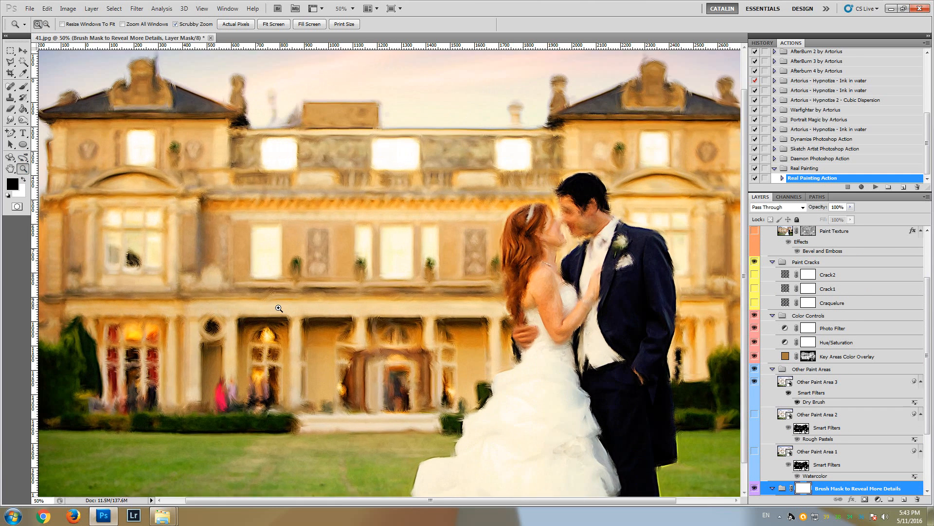
left_click(185, 307)
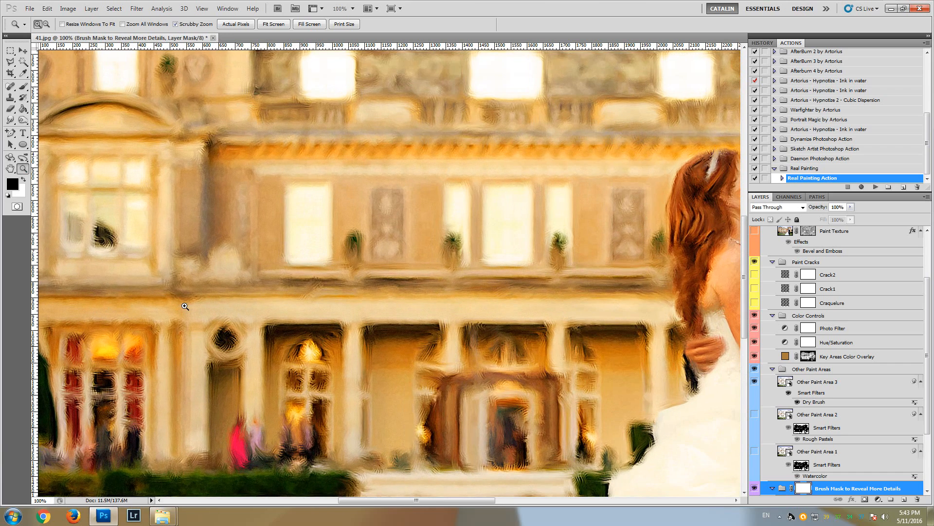
left_click_drag(383, 501, 474, 485)
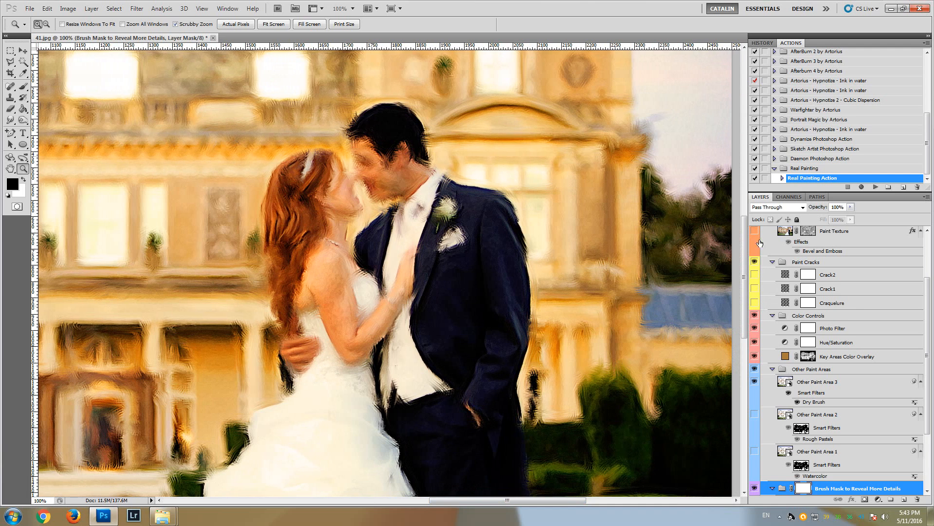
scroll(831, 279, "up", 3)
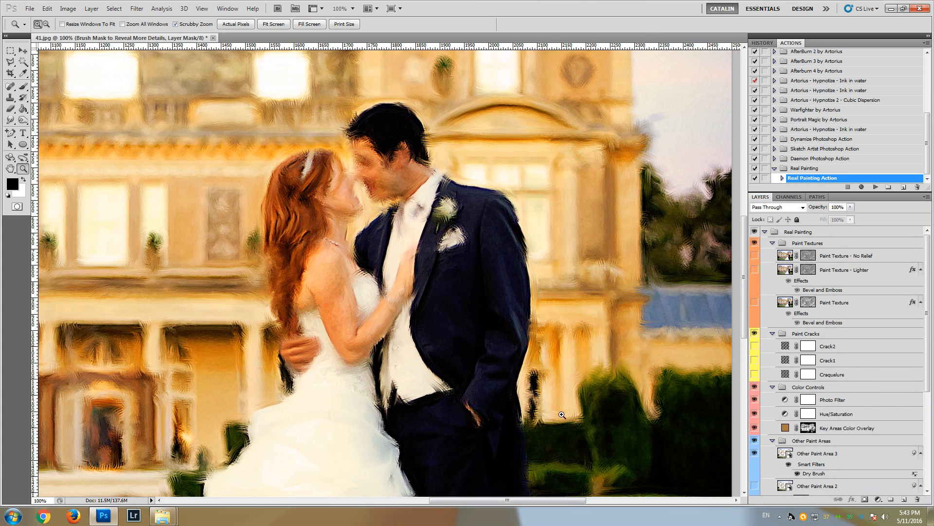
scroll(226, 291, "up", 2)
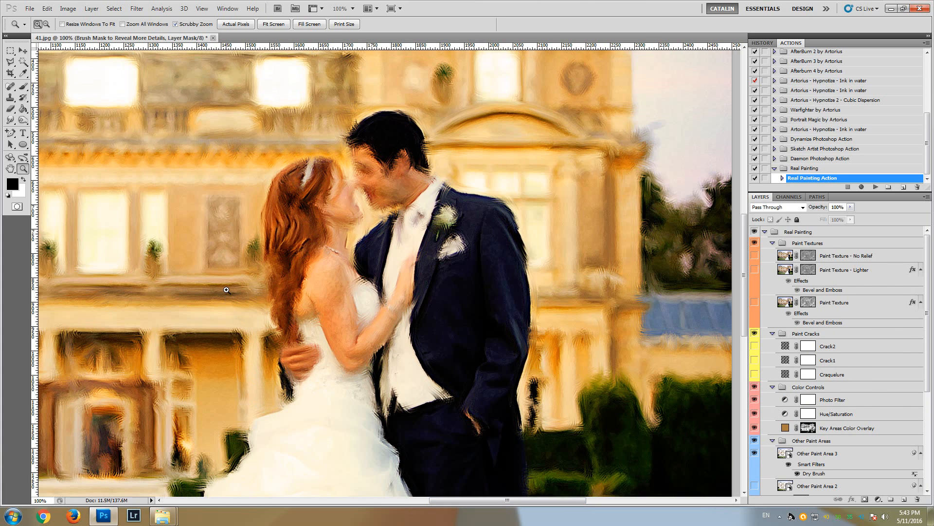
scroll(226, 291, "up", 2)
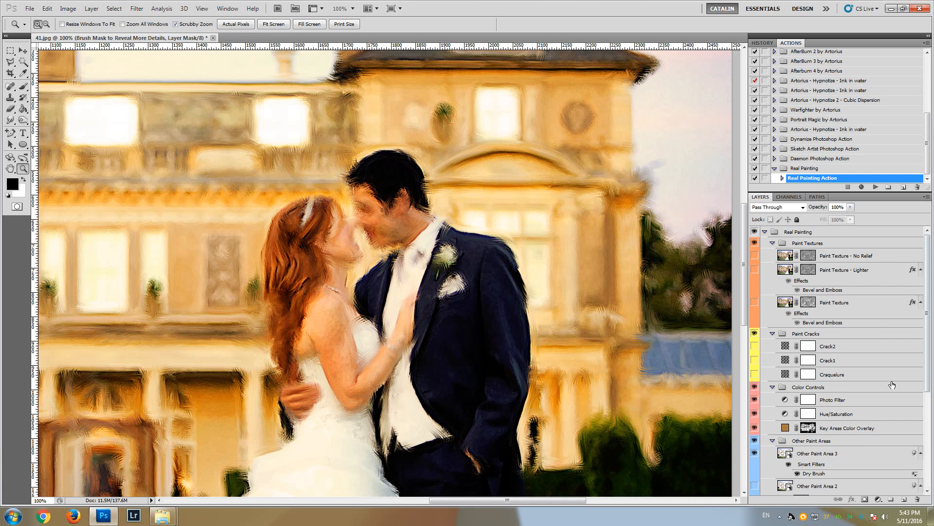
left_click_drag(927, 355, 926, 430)
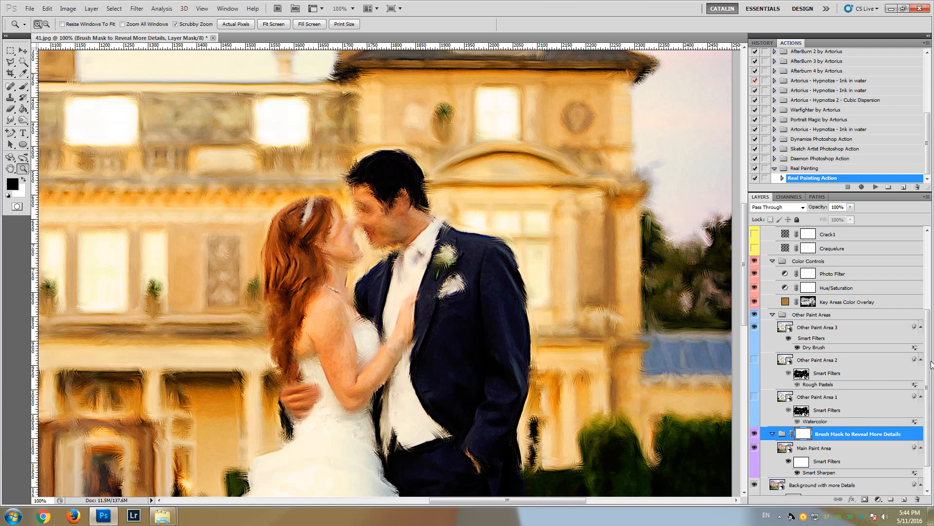
scroll(909, 299, "up", 6)
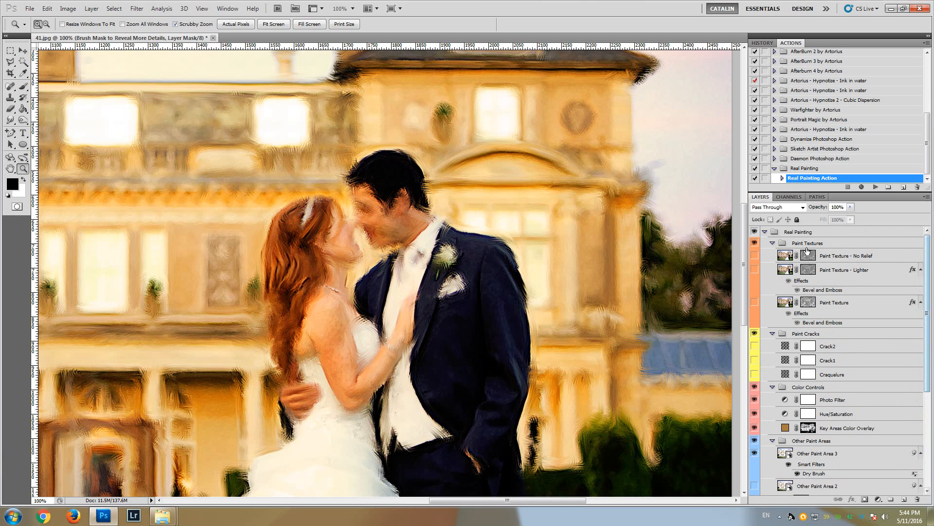
mouse_move(926, 249)
left_mouse_down()
mouse_move(929, 343)
mouse_move(933, 242)
left_mouse_up()
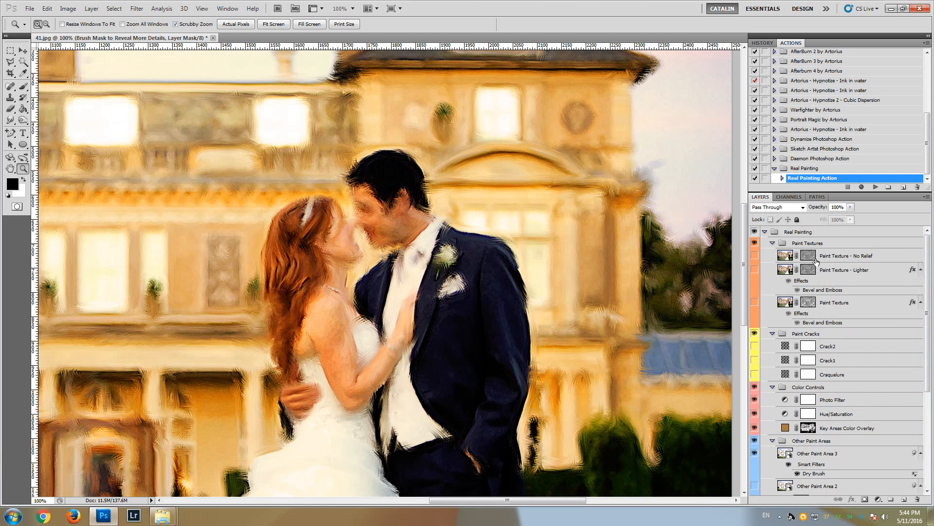
scroll(827, 319, "down", 2)
scroll(801, 317, "down", 6)
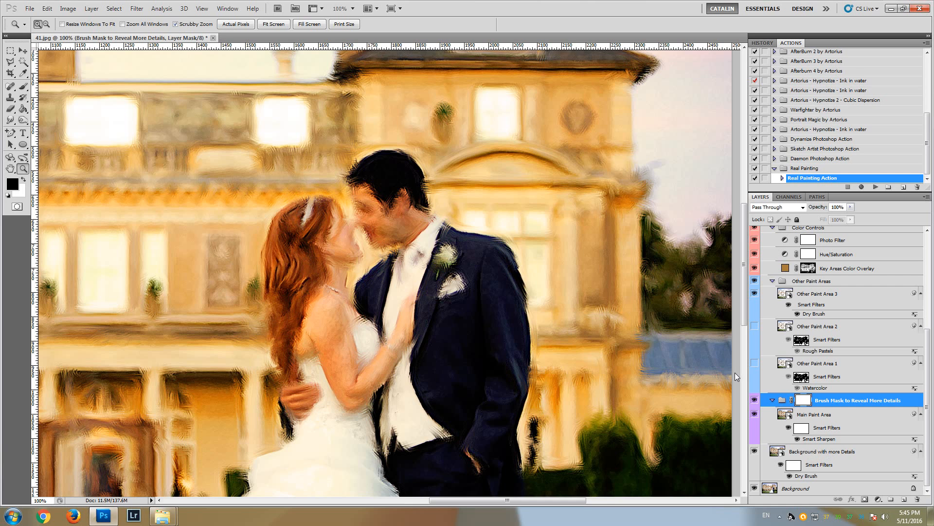
Step: Paint with a 94 px black brush on the Brush Mask to Reveal More Details group's mask over the bride's and groom's faces
left_click(22, 87)
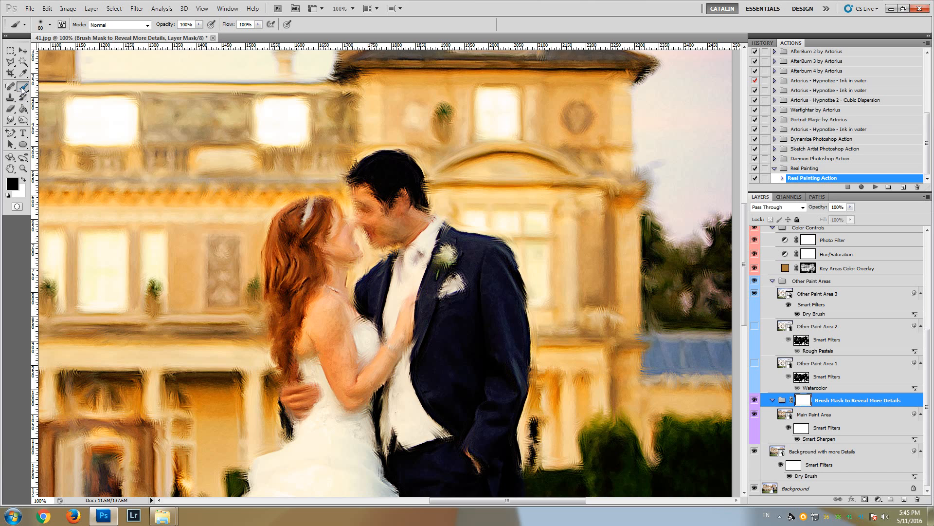
left_click(50, 25)
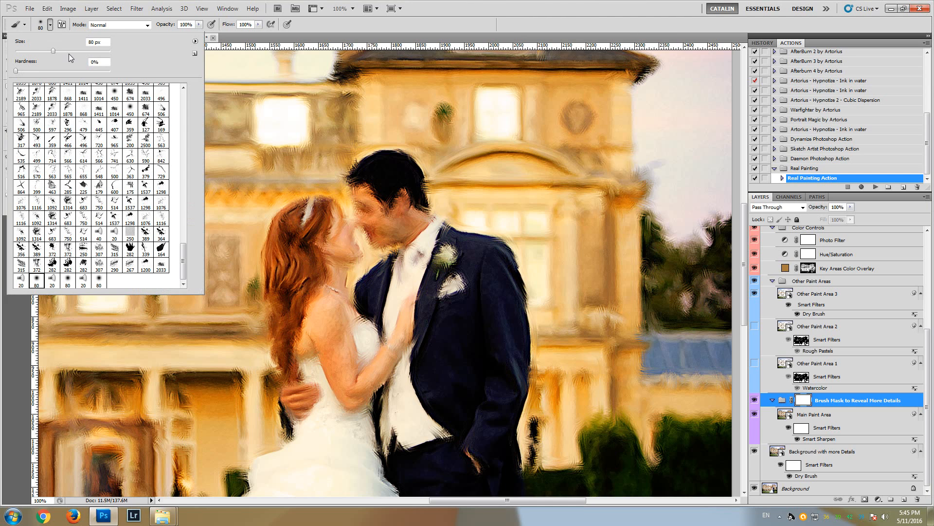
mouse_move(53, 51)
left_mouse_down()
mouse_move(76, 49)
mouse_move(58, 48)
left_mouse_up()
left_click(50, 28)
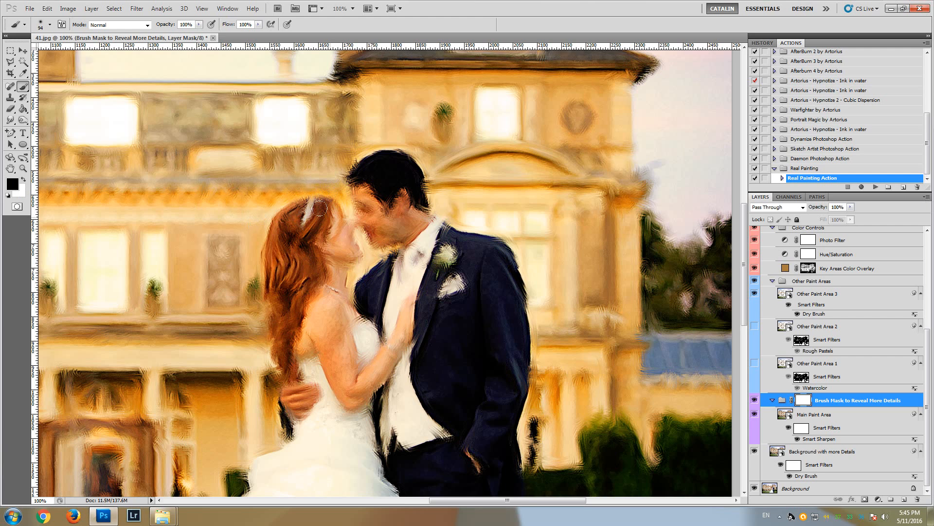
mouse_move(360, 216)
left_mouse_down()
mouse_move(342, 202)
mouse_move(390, 252)
mouse_move(355, 230)
left_mouse_up()
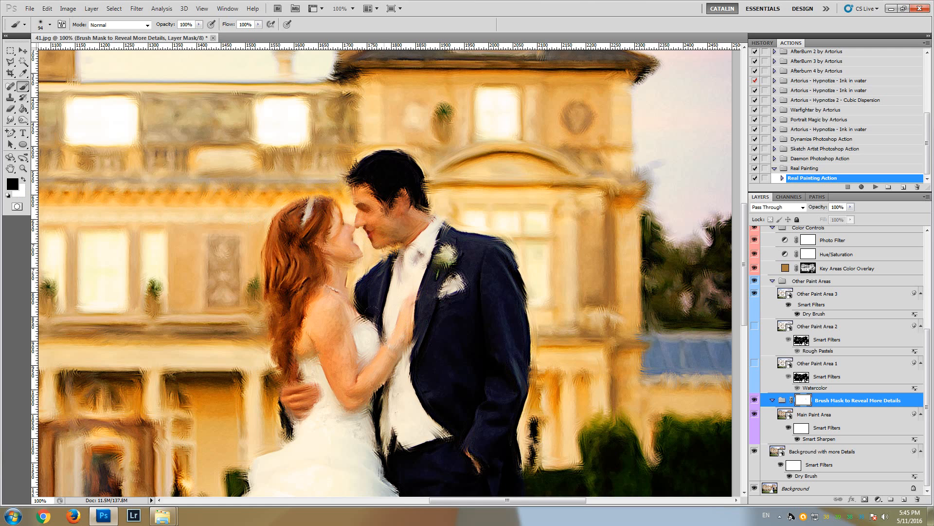
mouse_move(360, 235)
left_mouse_down()
mouse_move(332, 211)
mouse_move(347, 224)
mouse_move(358, 204)
left_mouse_up()
mouse_move(360, 194)
left_mouse_down()
mouse_move(381, 205)
mouse_move(366, 194)
left_mouse_up()
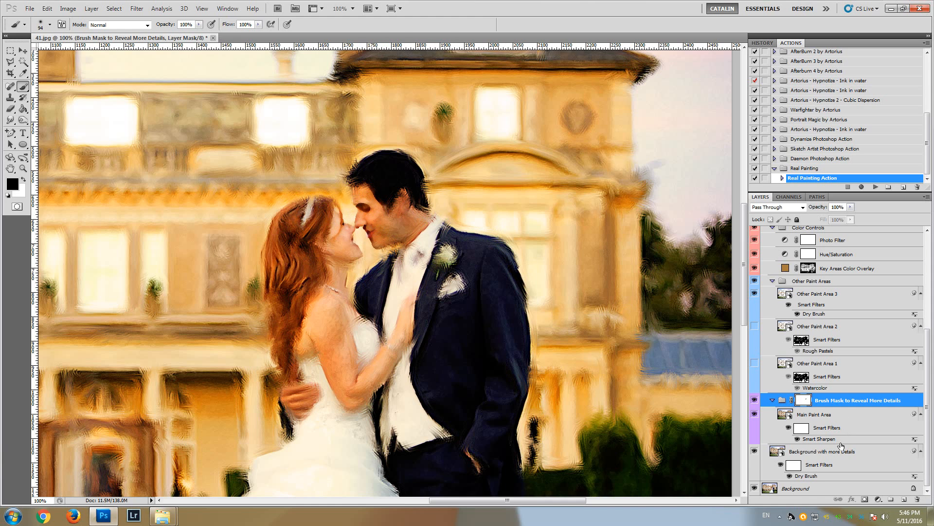
Step: Set the Dry Brush smart filter on the Background with more Details layer to Brush Size 6, Brush Detail 7 and Texture 1
left_click(800, 452)
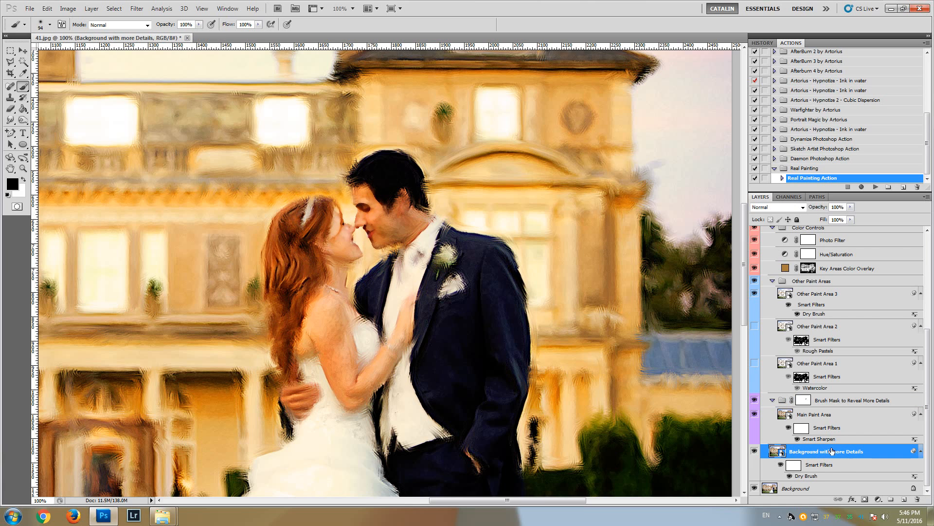
double_click(816, 477)
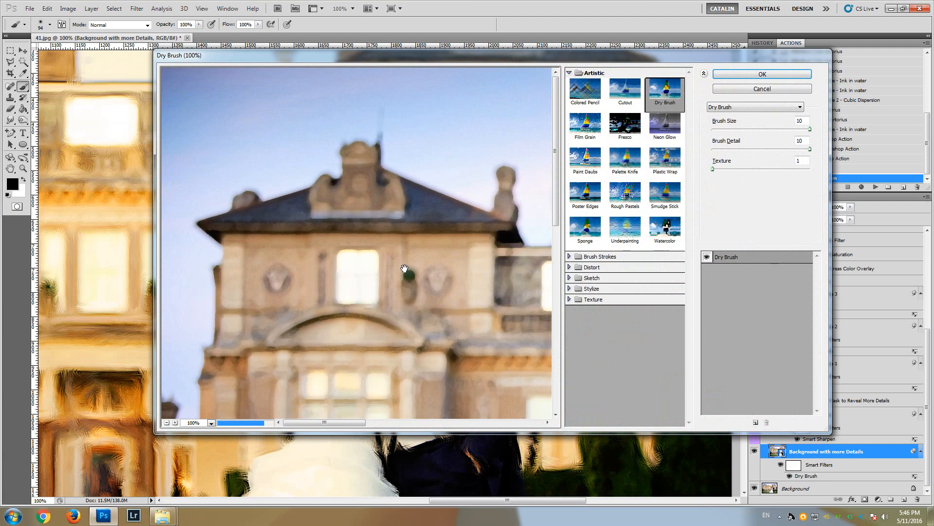
left_click_drag(206, 214, 168, 207)
mouse_move(517, 339)
left_mouse_down()
mouse_move(263, 292)
mouse_move(393, 304)
mouse_move(356, 298)
left_mouse_up()
left_click(744, 129)
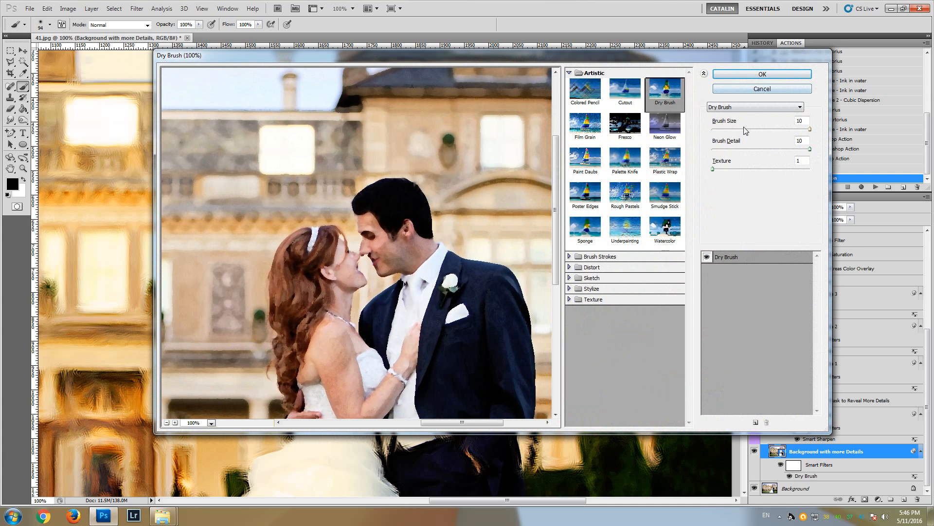
left_click(752, 129)
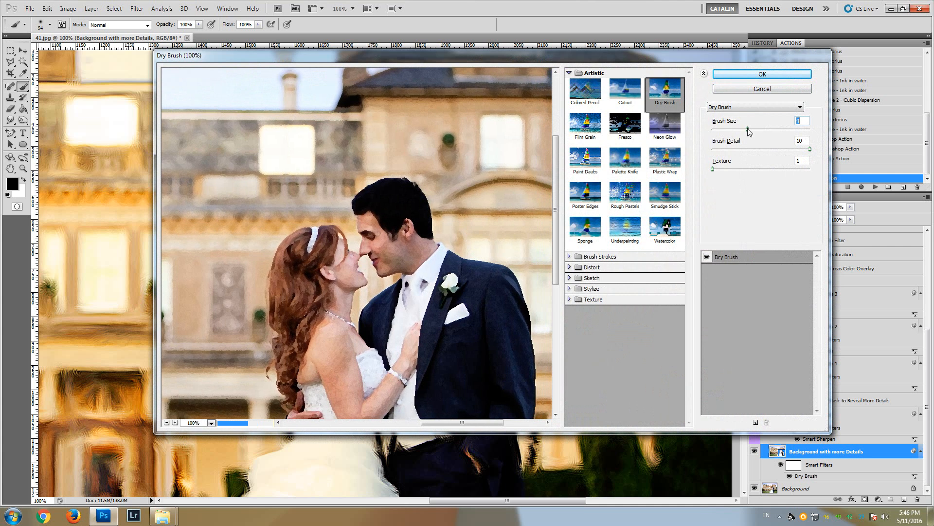
left_click(731, 149)
left_click_drag(730, 150, 785, 151)
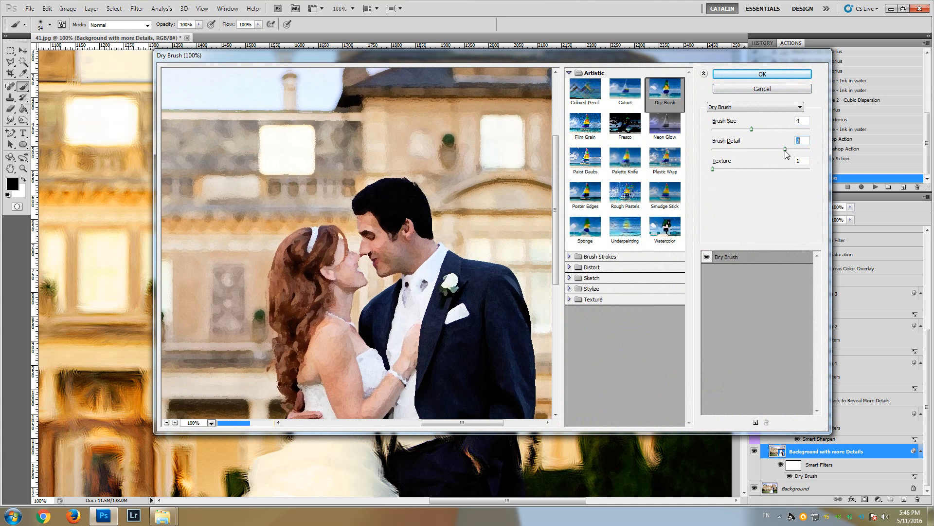
mouse_move(721, 169)
left_mouse_down()
mouse_move(759, 170)
mouse_move(703, 170)
left_mouse_up()
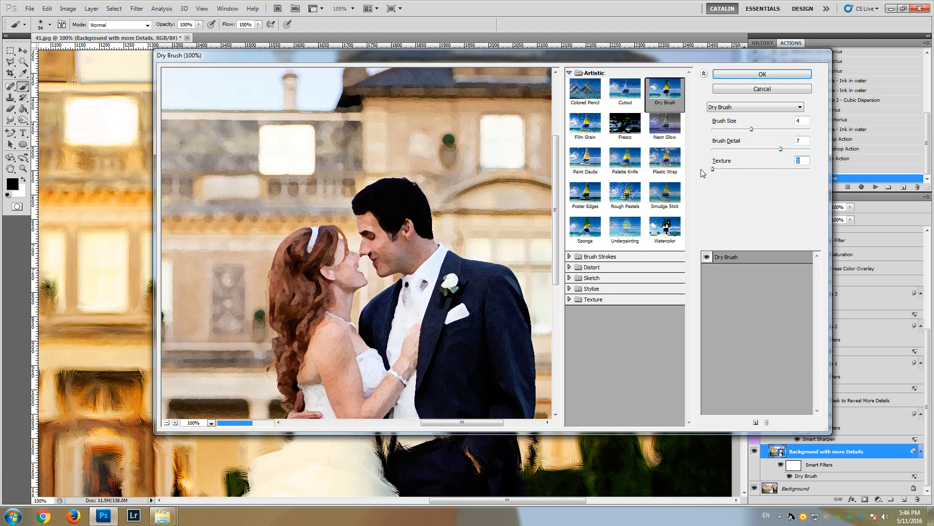
left_click(780, 150)
mouse_move(752, 129)
left_mouse_down()
mouse_move(735, 130)
mouse_move(774, 131)
left_mouse_up()
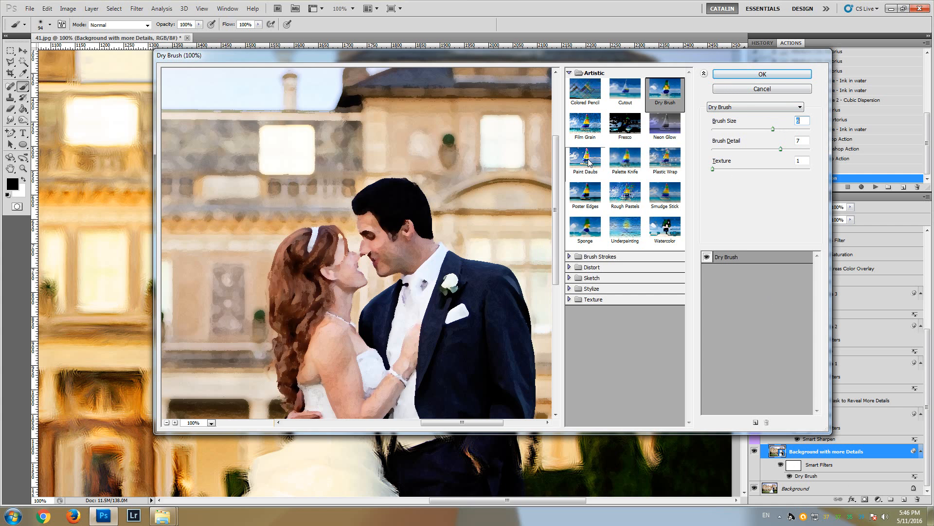
left_click(763, 76)
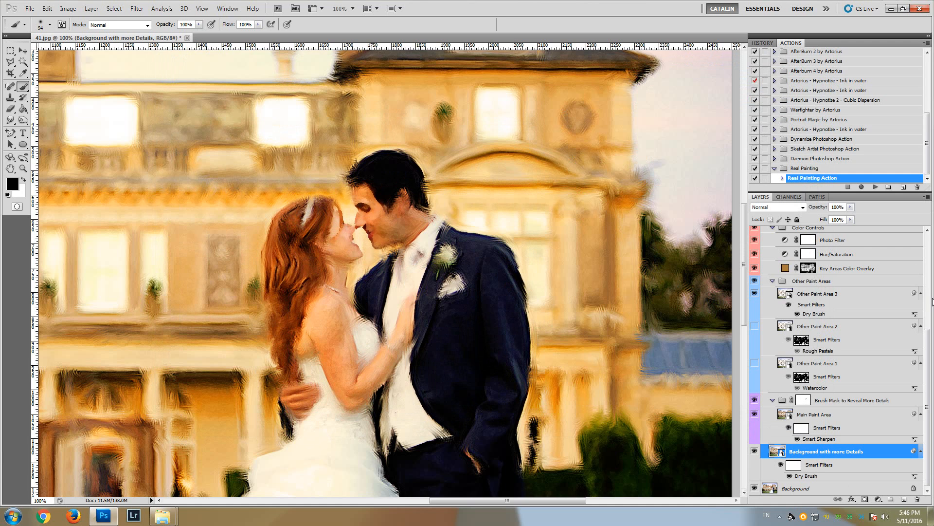
Step: Disable and re-enable the mask of the Brush Mask to Reveal More Details group to compare the faces
left_click(805, 402)
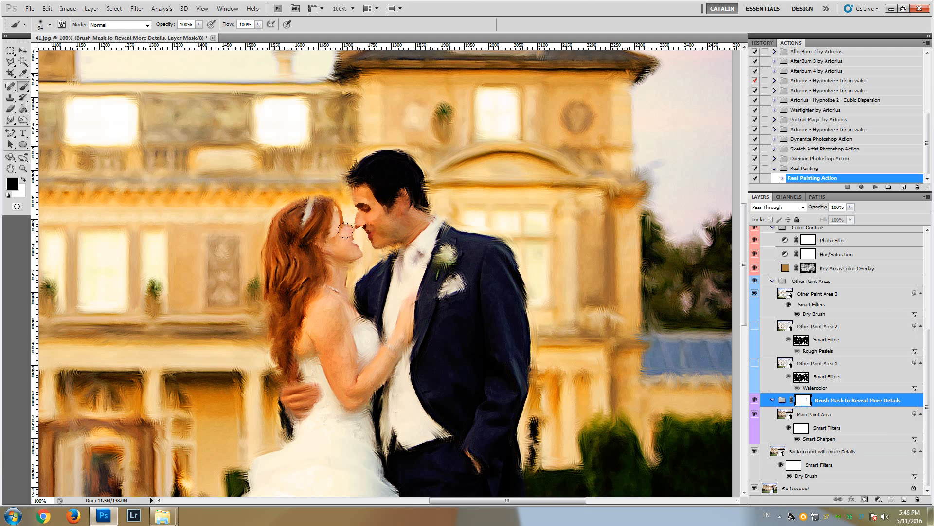
right_click(807, 403)
left_click(832, 408)
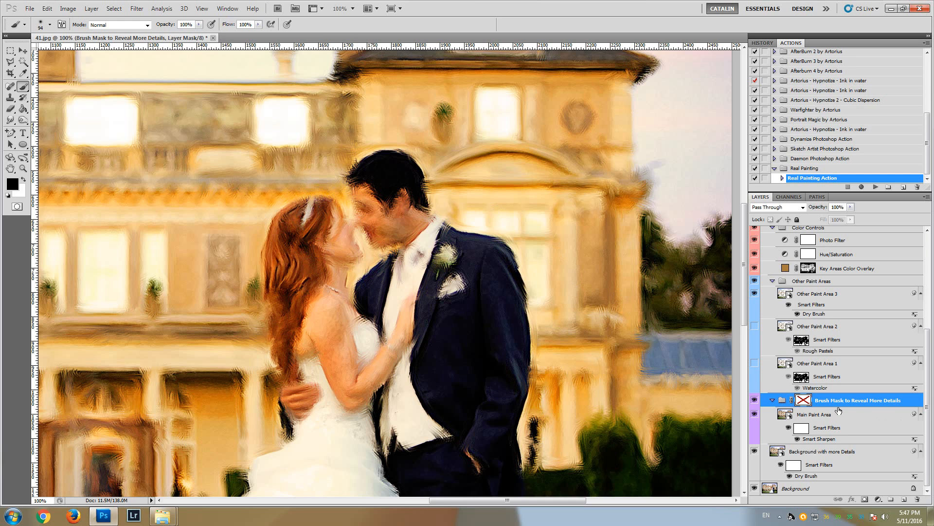
left_click(803, 400, "shift")
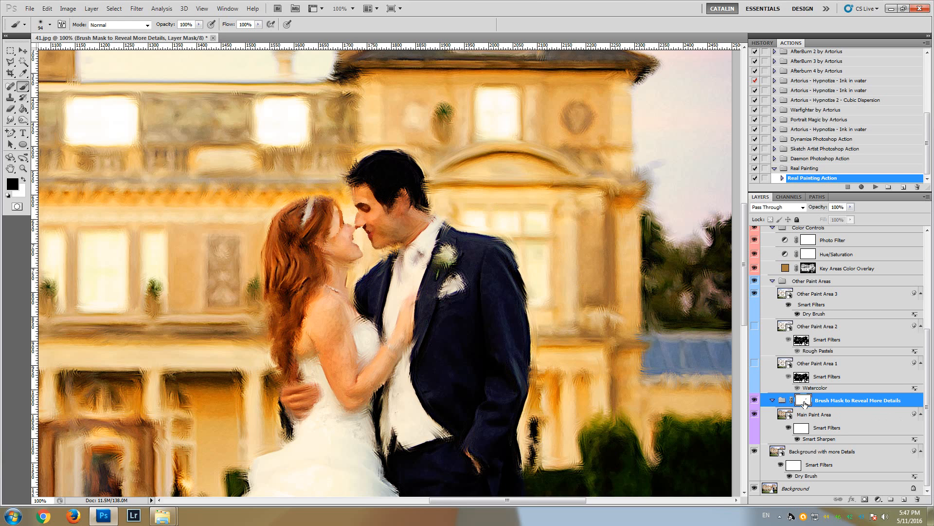
Step: Select the Other Paint Areas group and look through the Color Controls, Paint Cracks and Paint Textures groups above it
left_click_drag(743, 235, 744, 220)
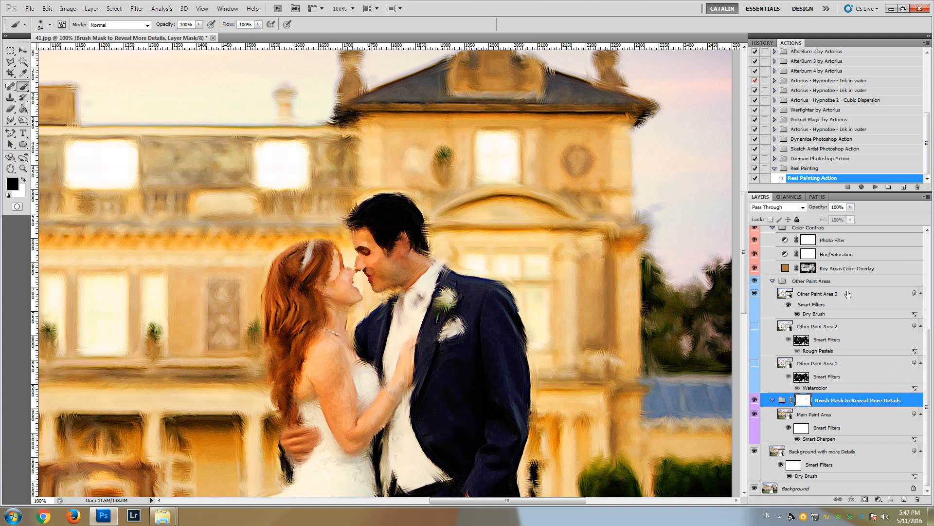
scroll(849, 295, "up", 1)
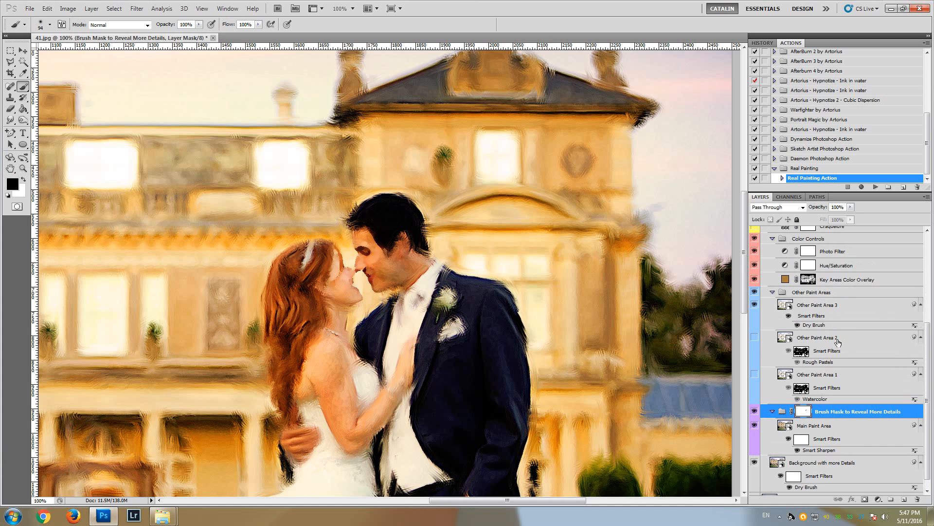
left_click(800, 294)
scroll(801, 294, "up", 5)
scroll(804, 290, "up", 1)
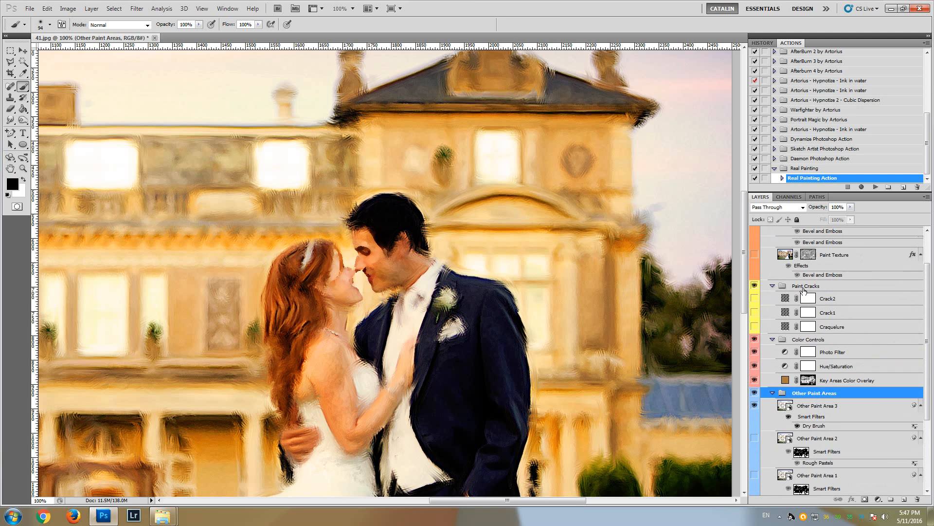
scroll(803, 290, "up", 4)
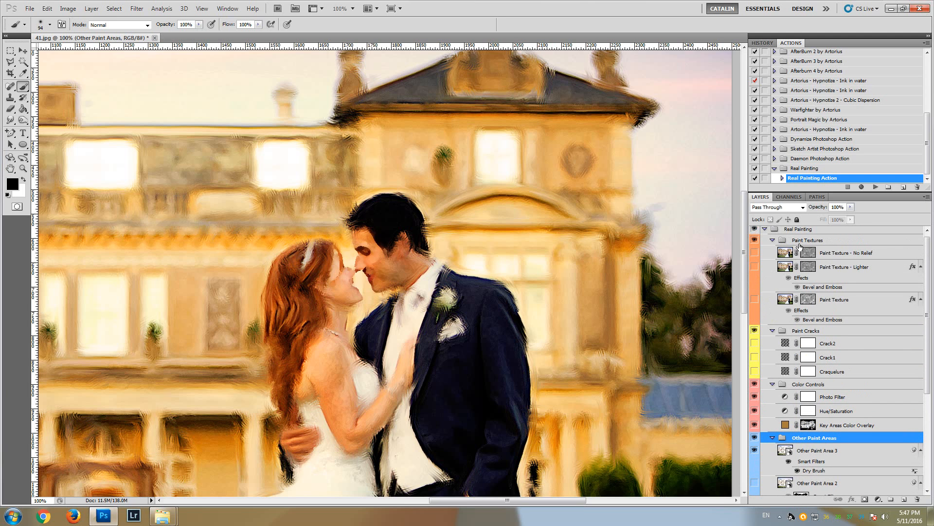
scroll(812, 310, "down", 3)
scroll(807, 411, "down", 3)
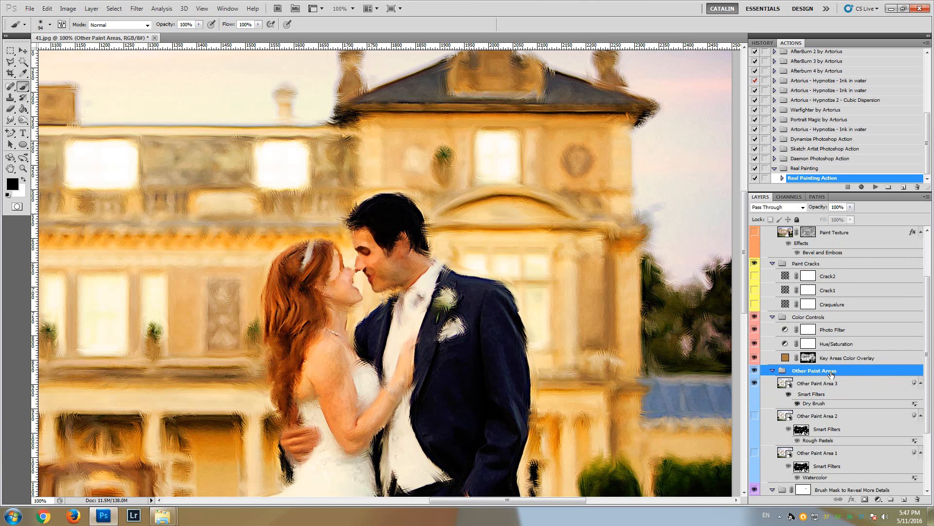
Step: Select the Other Paint Area 3 and Other Paint Area 2 layers in turn to review the Other Paint Areas group
mouse_move(744, 226)
left_mouse_down()
mouse_move(745, 241)
mouse_move(743, 221)
left_mouse_up()
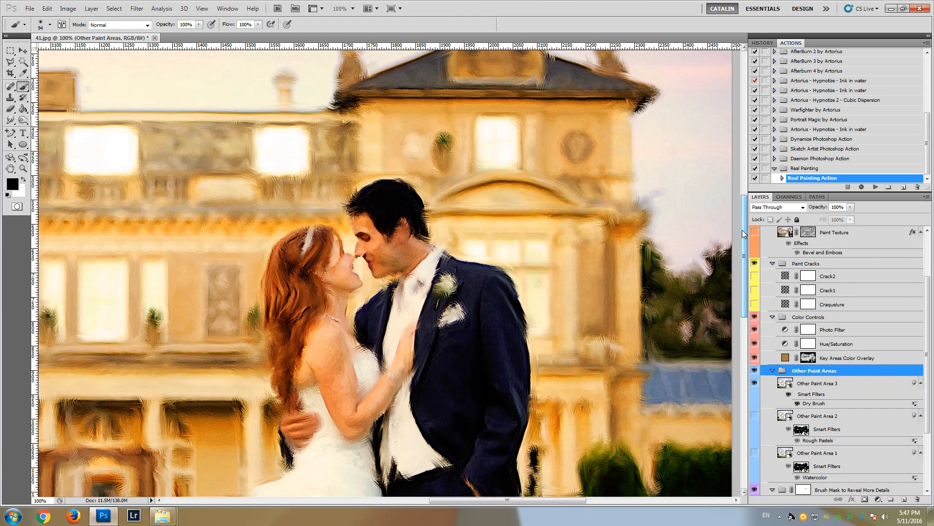
left_click(820, 384)
scroll(798, 379, "down", 2)
scroll(799, 379, "down", 1)
left_click(822, 385)
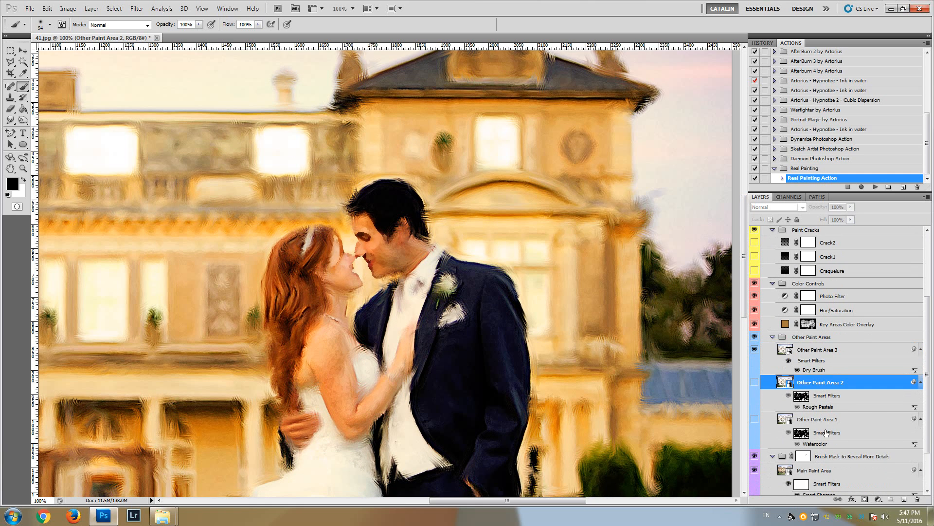
Step: Hide the Other Paint Area 3 layer, show Other Paint Area 2 instead, and inspect its Rough Pastels effect across the couple and building
left_click(826, 421)
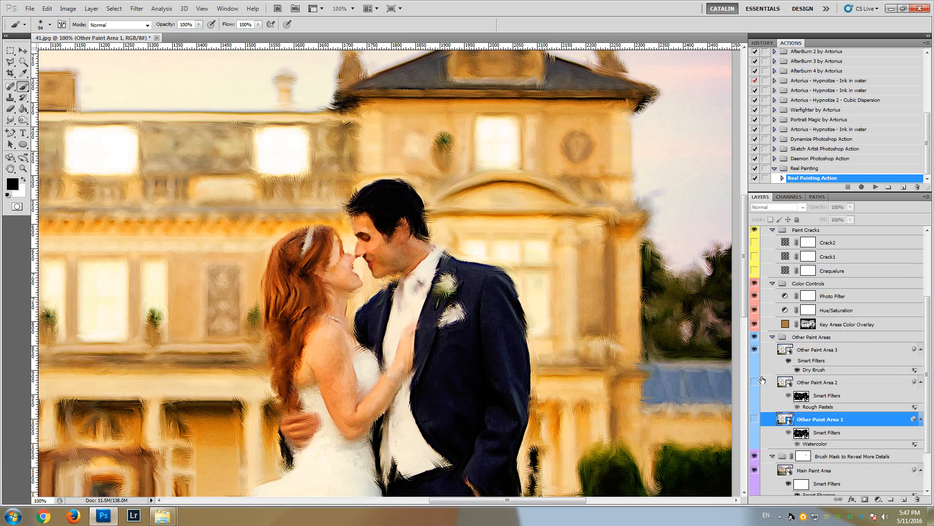
left_click(805, 384)
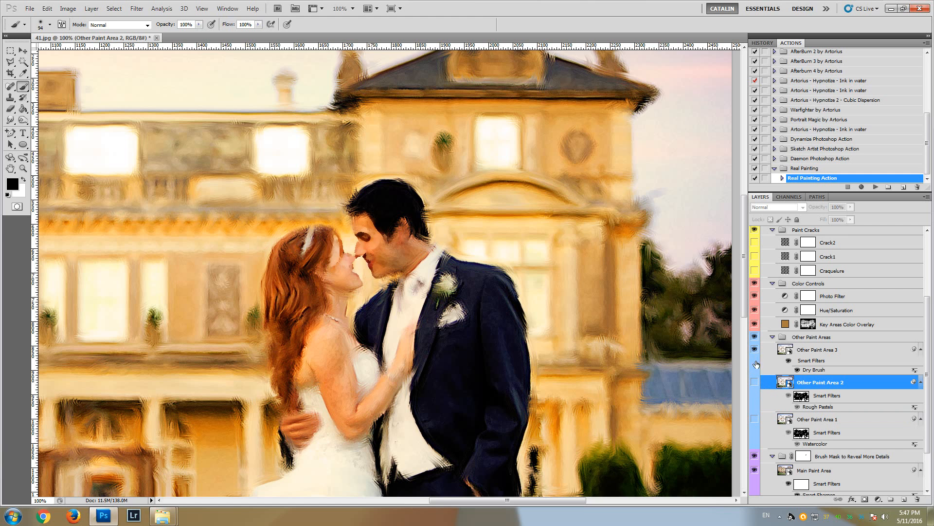
left_click(755, 349)
left_click(755, 383)
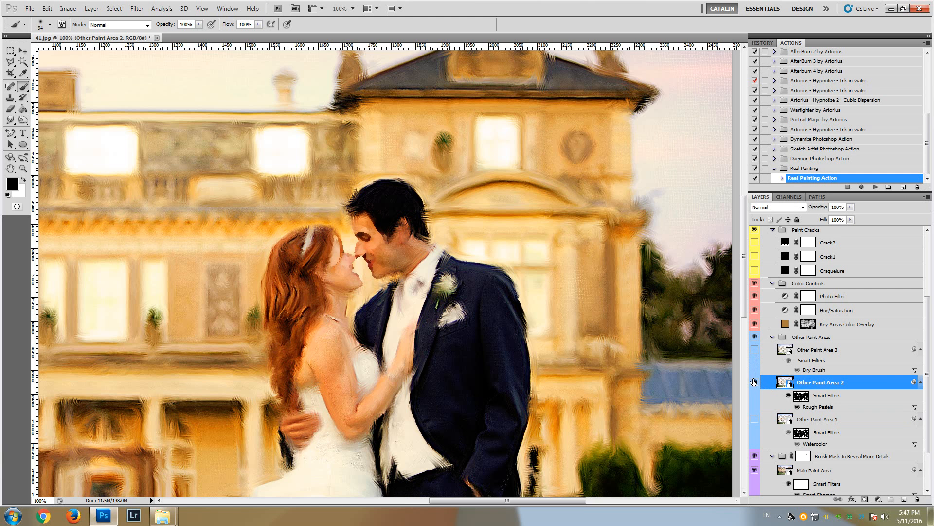
left_click_drag(745, 261, 746, 280)
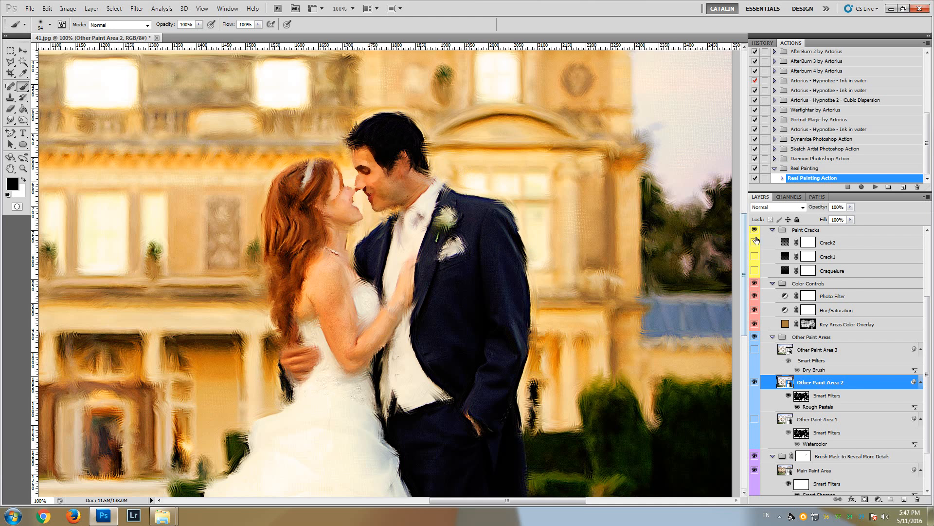
left_click_drag(744, 231, 738, 211)
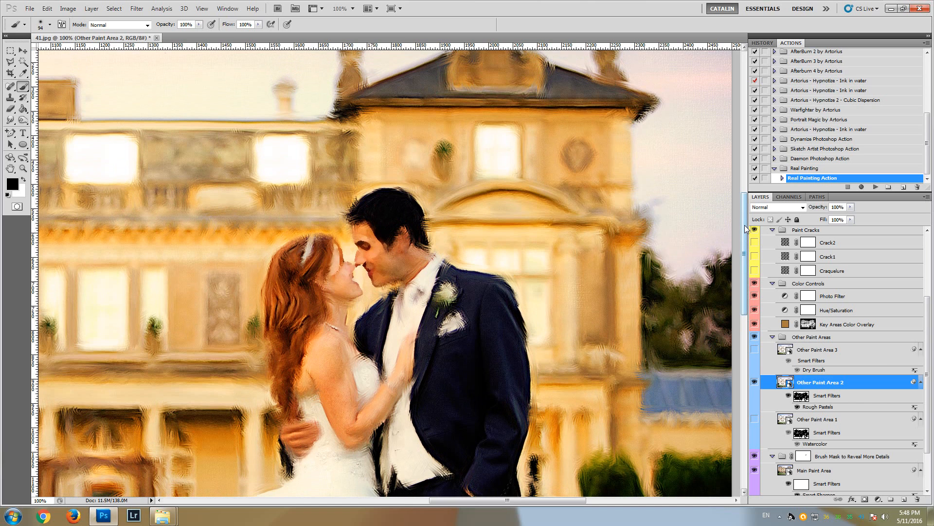
left_click_drag(744, 229, 743, 235)
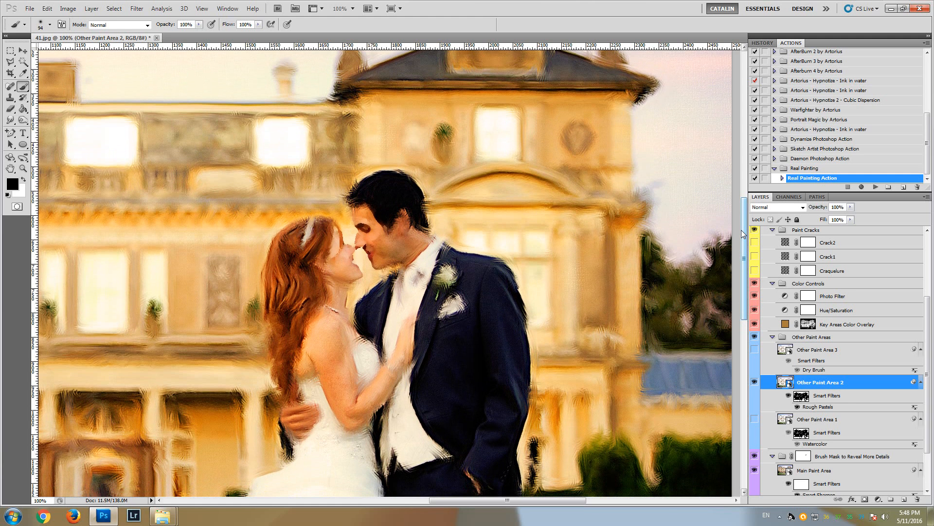
Step: Show the Other Paint Area 1 layer and alternate the visibility of Other Paint Area 2 and 3 to compare their effects
left_click(755, 419)
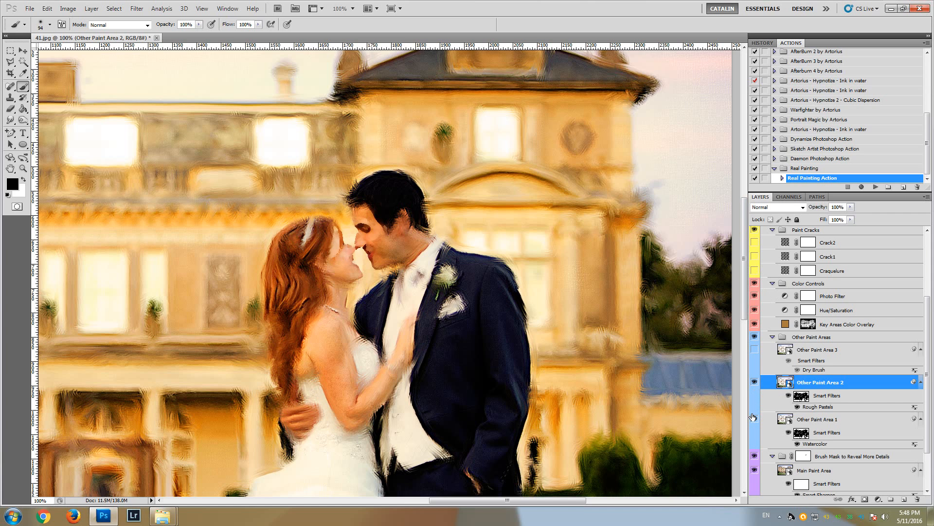
left_click(755, 383)
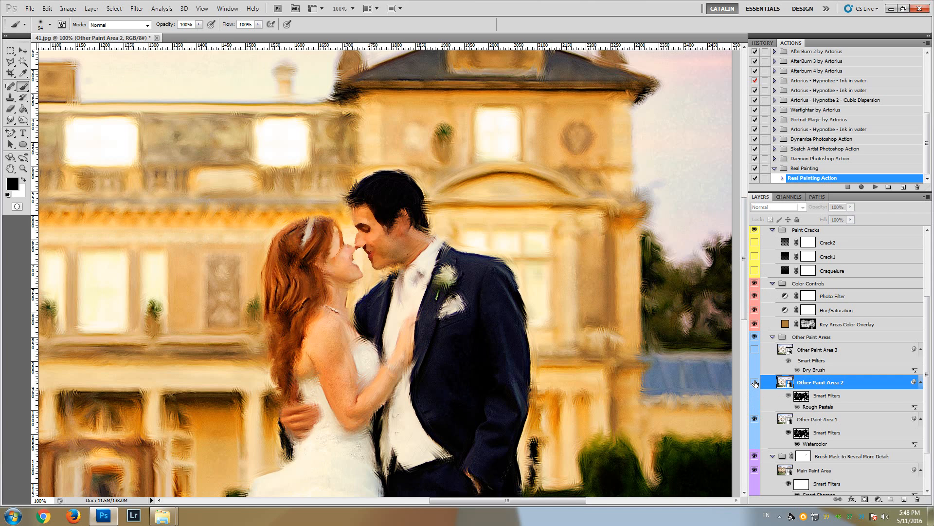
left_click(755, 349)
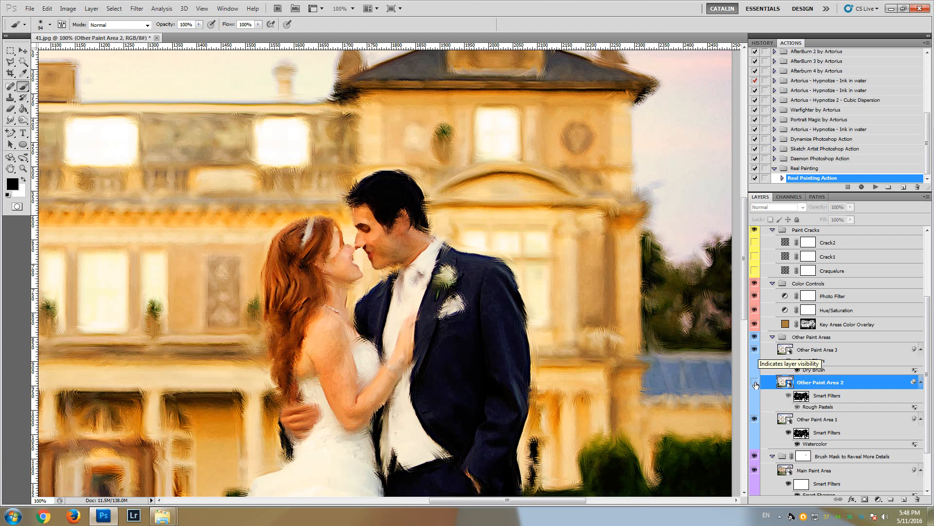
left_click(754, 382)
left_click(755, 349)
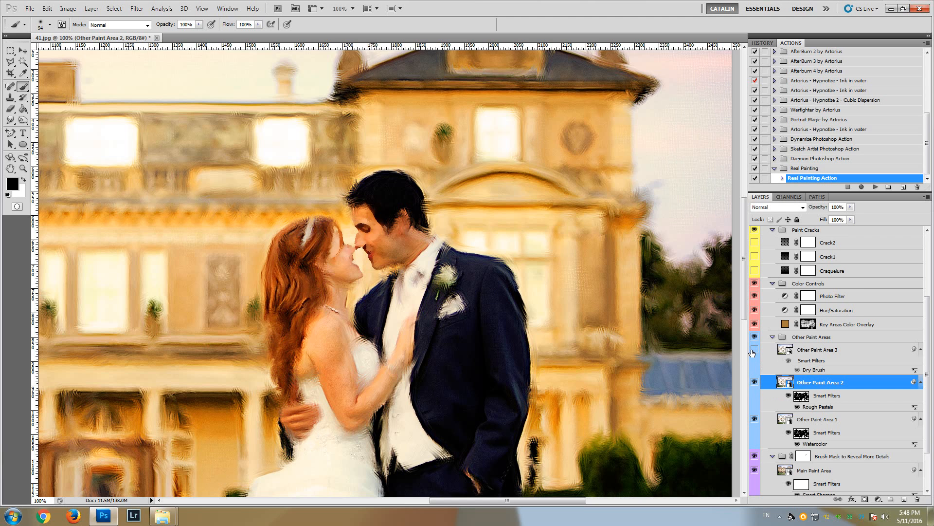
left_click(755, 350)
left_click(754, 382)
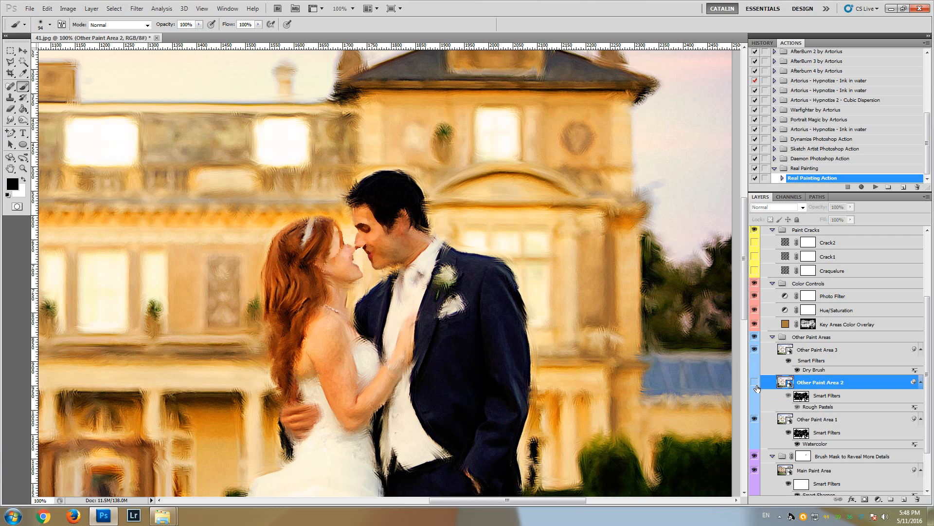
Step: Compare the dress and lawn with Other Paint Area 2 and 3 hidden and shown, leaving both layers visible
left_click_drag(745, 304, 747, 320)
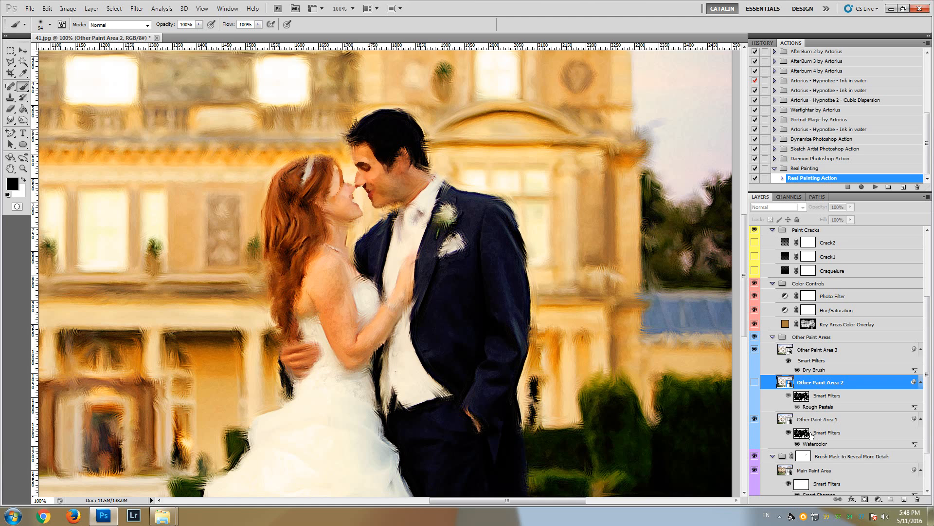
left_click(754, 350)
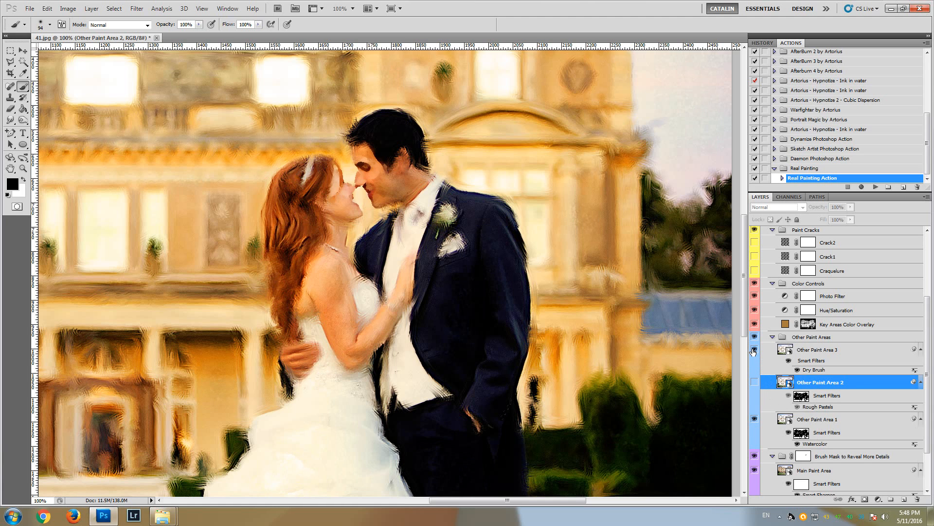
left_click_drag(743, 267, 750, 305)
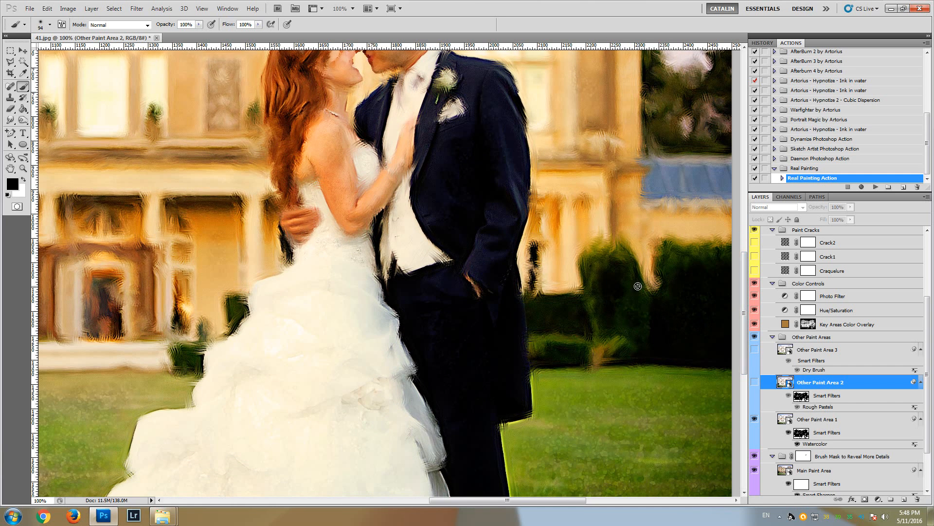
left_click(755, 351)
left_click(754, 382)
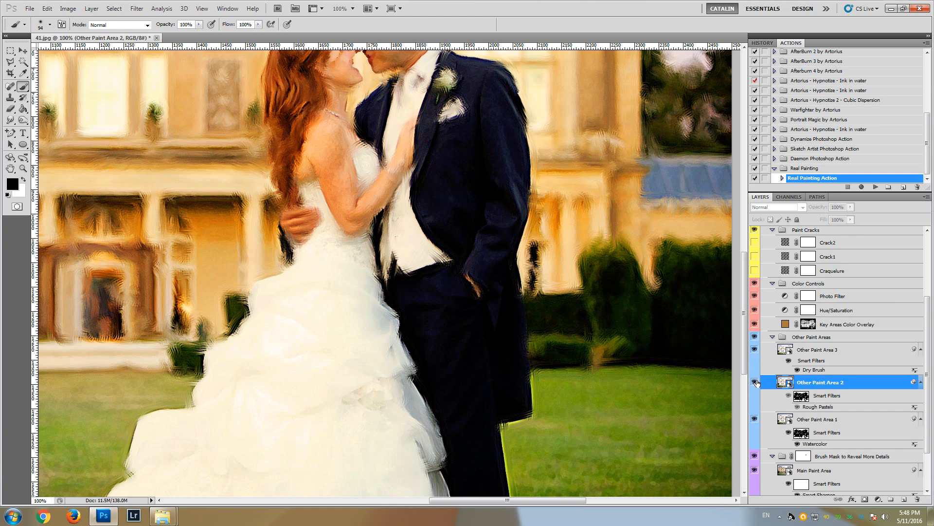
left_click(754, 350)
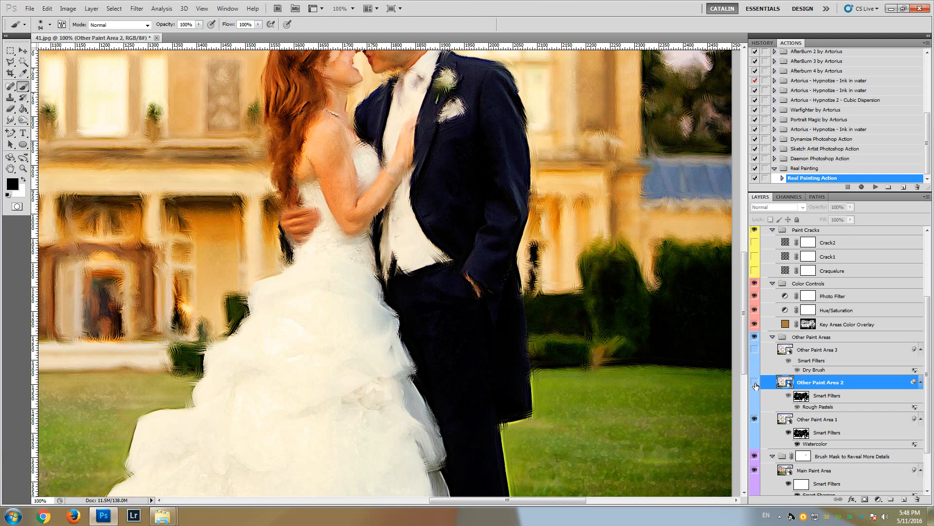
left_click(756, 386)
left_click(753, 351)
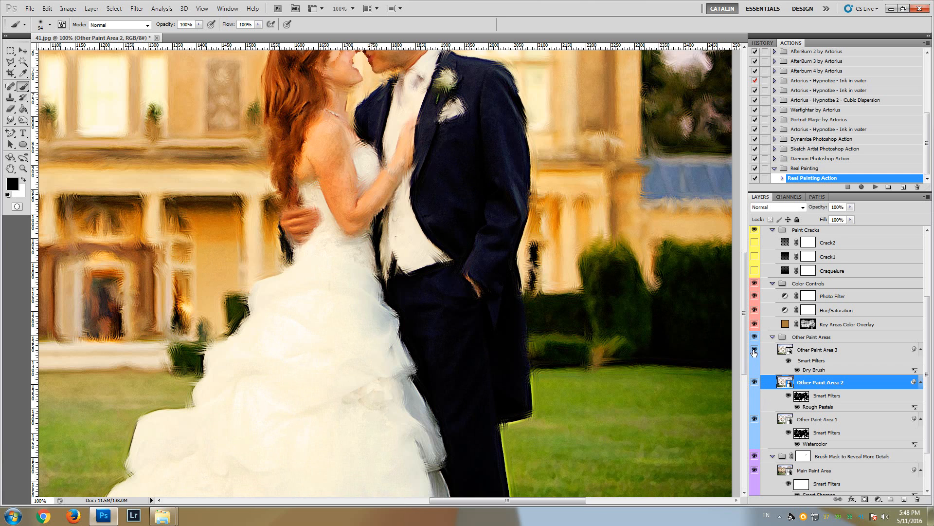
Step: Collapse the Other Paint Areas group and open the fill color of the Key Areas Color Overlay layer for editing
left_click_drag(744, 318, 744, 287)
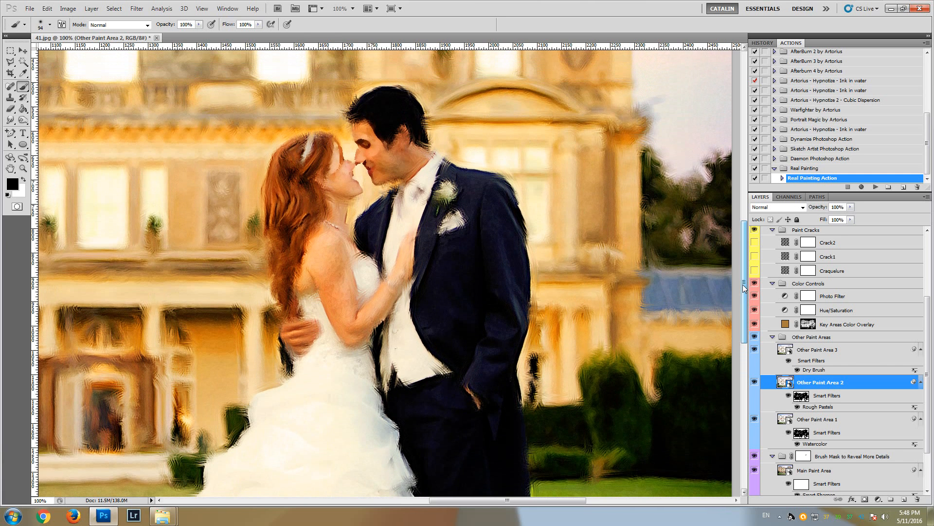
left_click(772, 339)
left_click(773, 338)
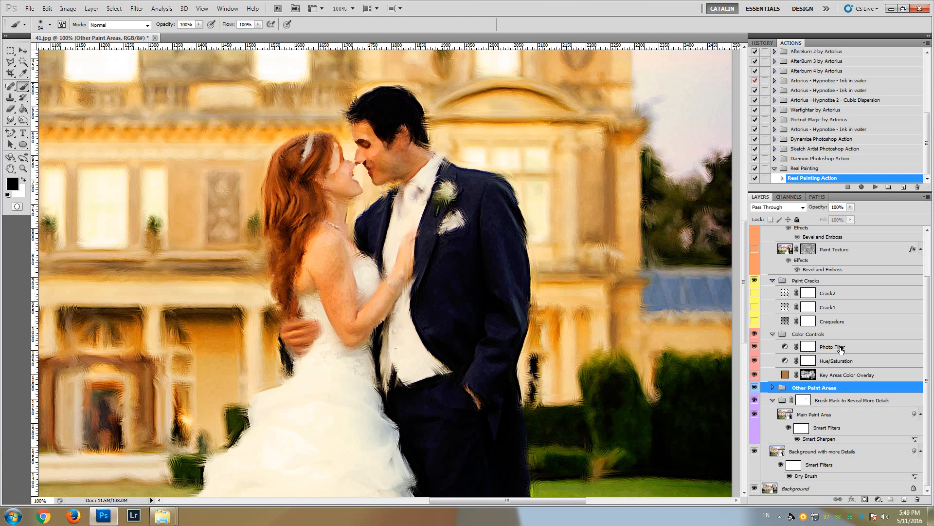
left_click(838, 378)
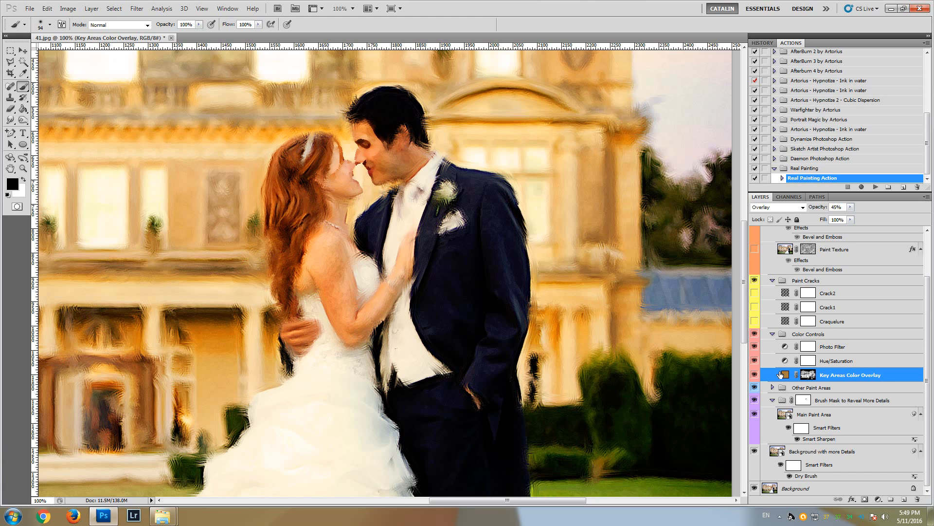
left_click_drag(743, 299, 733, 270)
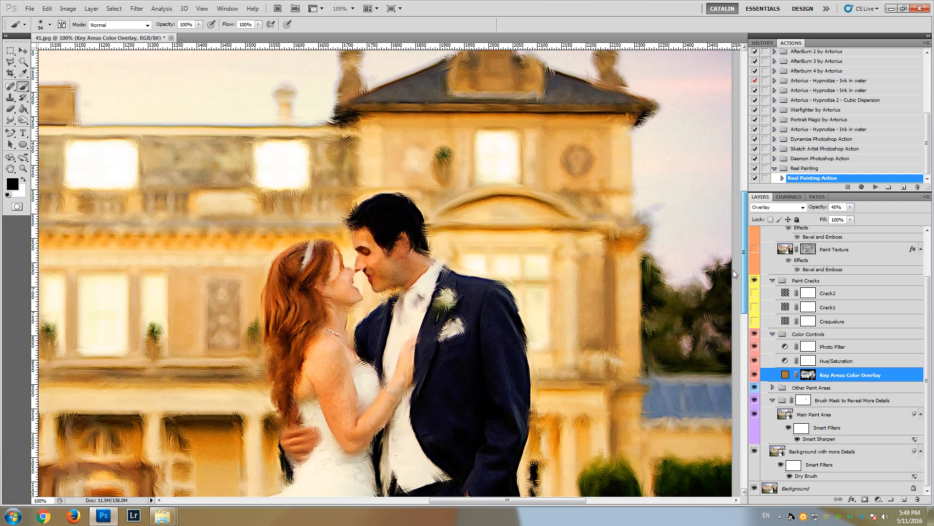
double_click(785, 373)
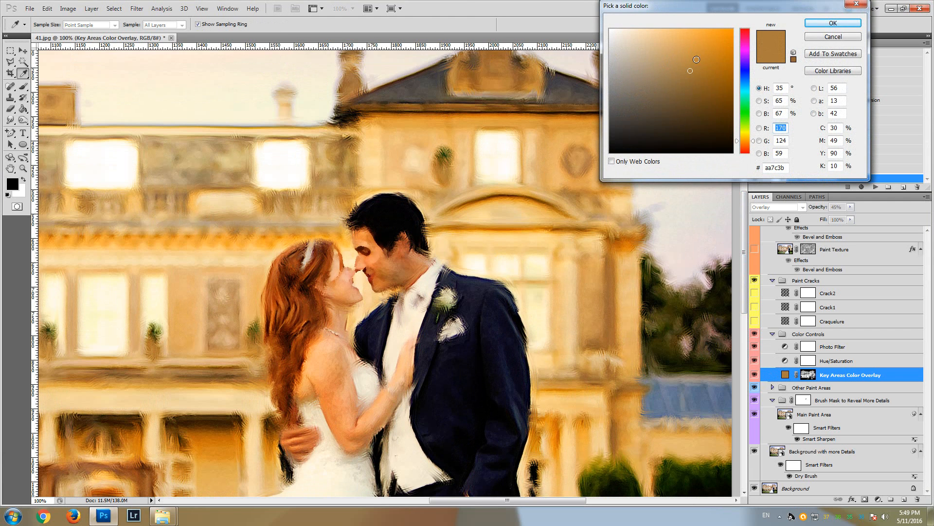
Step: Try saturated orange, green and yellow hues for the Key Areas Color Overlay, ending on #ef9e10, and inspect the couple
left_click_drag(695, 64, 724, 37)
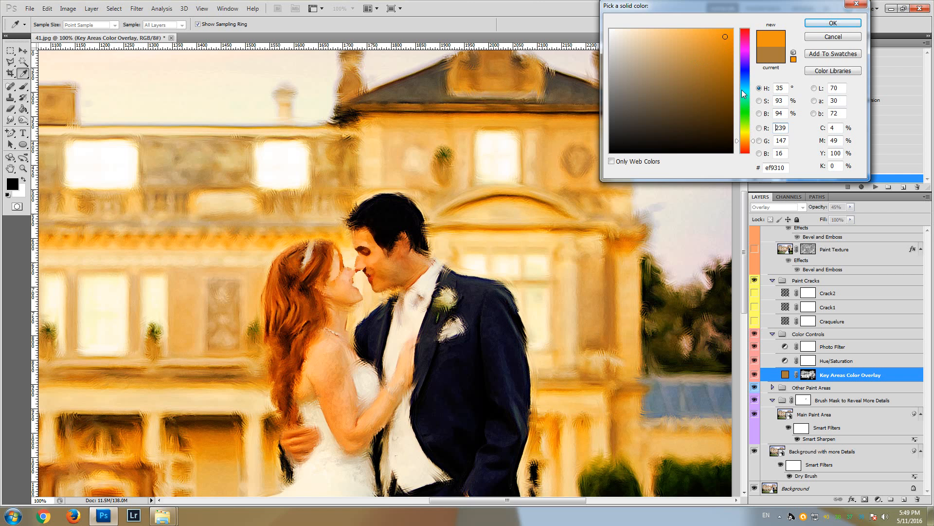
left_click_drag(742, 90, 748, 113)
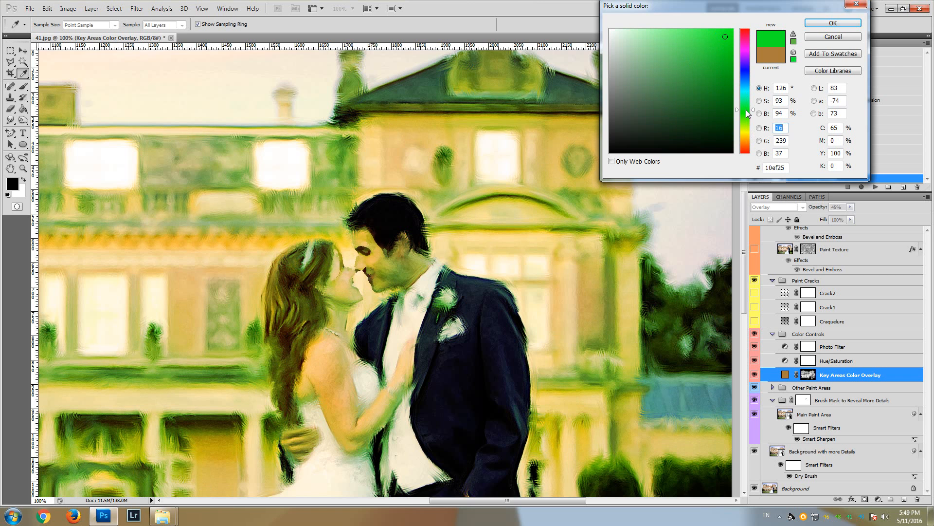
left_click(748, 132)
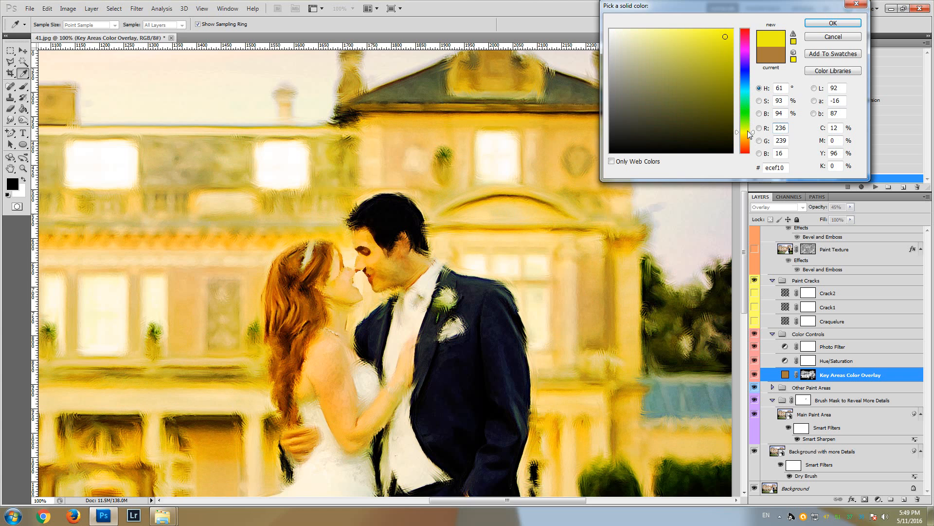
left_click(748, 144)
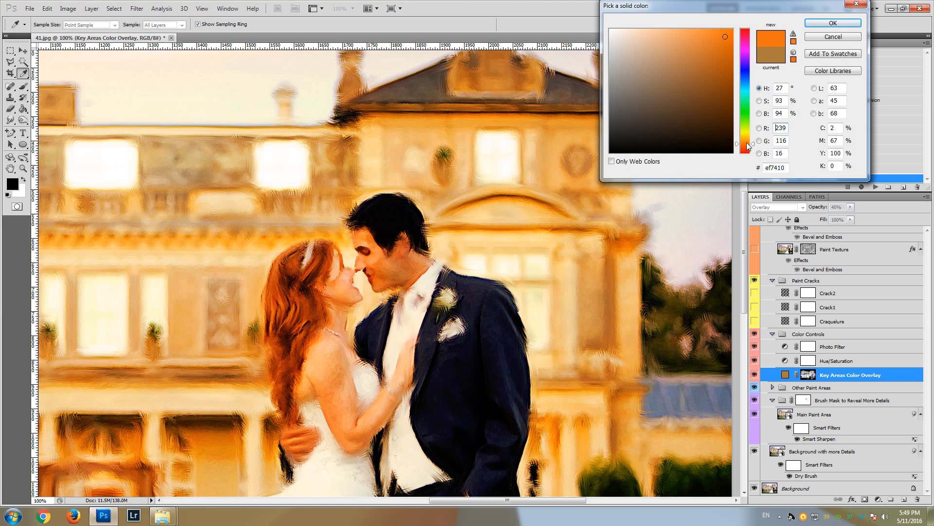
left_click_drag(747, 143, 747, 139)
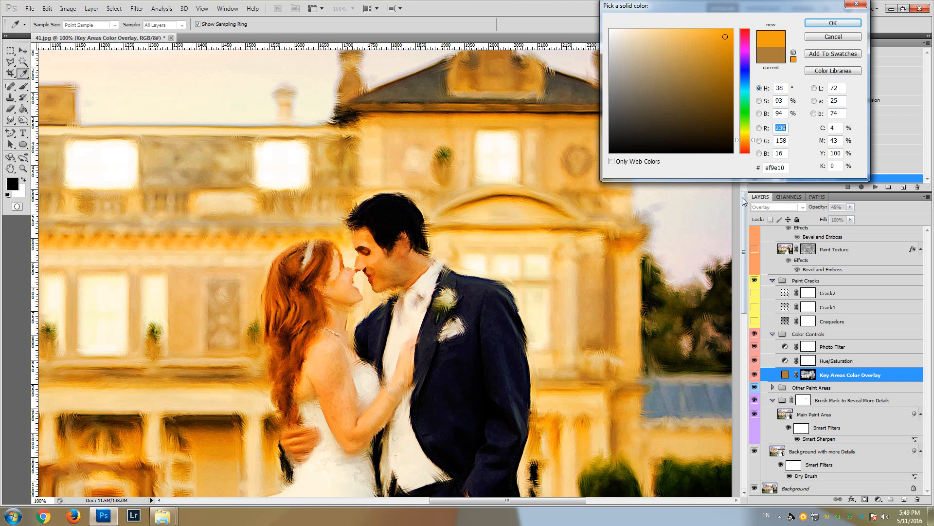
left_click_drag(743, 208, 743, 229)
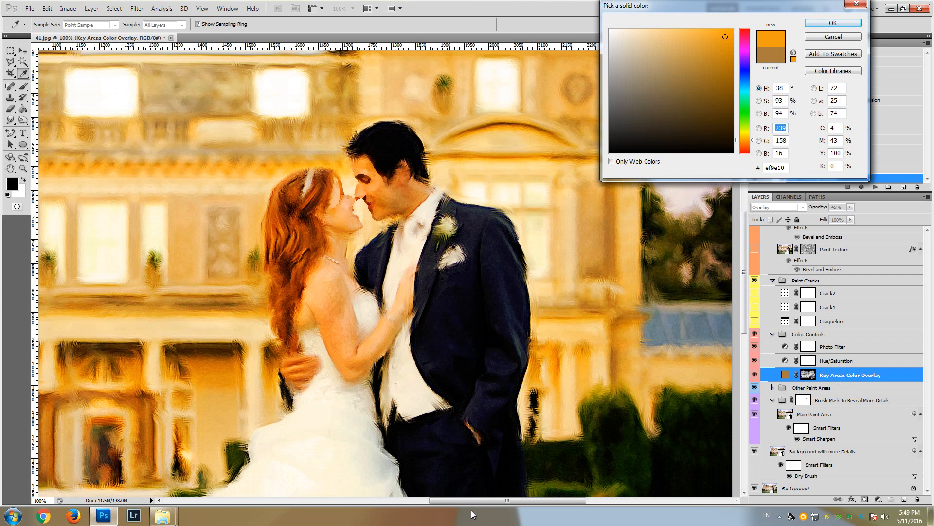
mouse_move(746, 282)
left_mouse_down()
mouse_move(745, 265)
mouse_move(746, 288)
left_mouse_up()
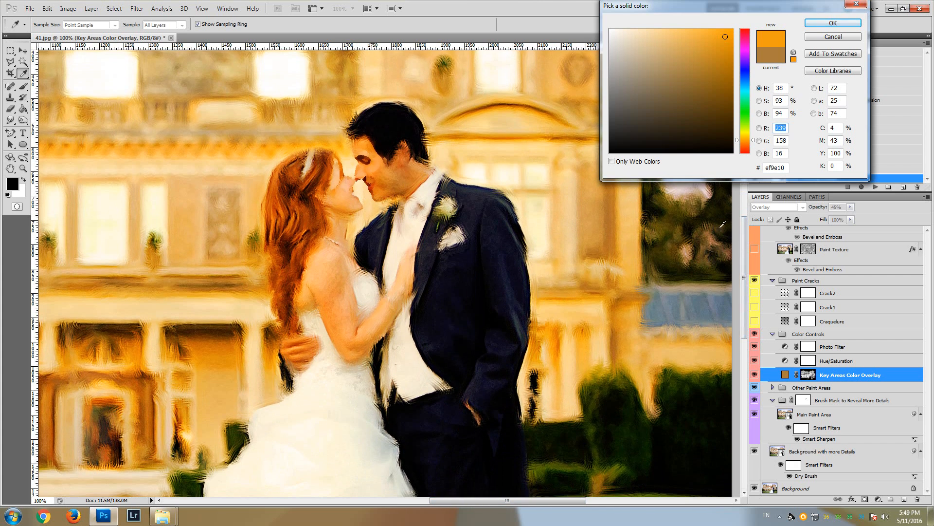
left_click_drag(745, 242, 746, 229)
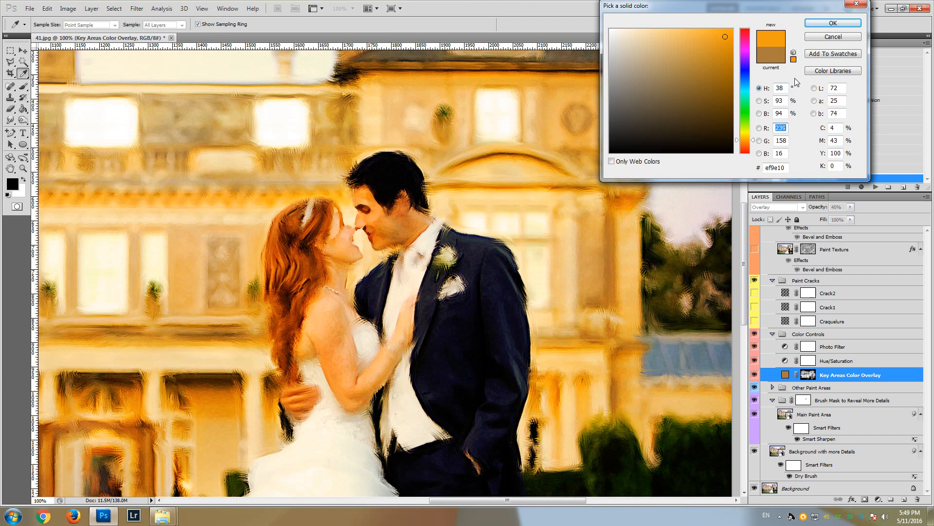
Step: Move the color picker aside and try hue 41° with black and other shades for the overlay
left_click_drag(626, 6, 562, 38)
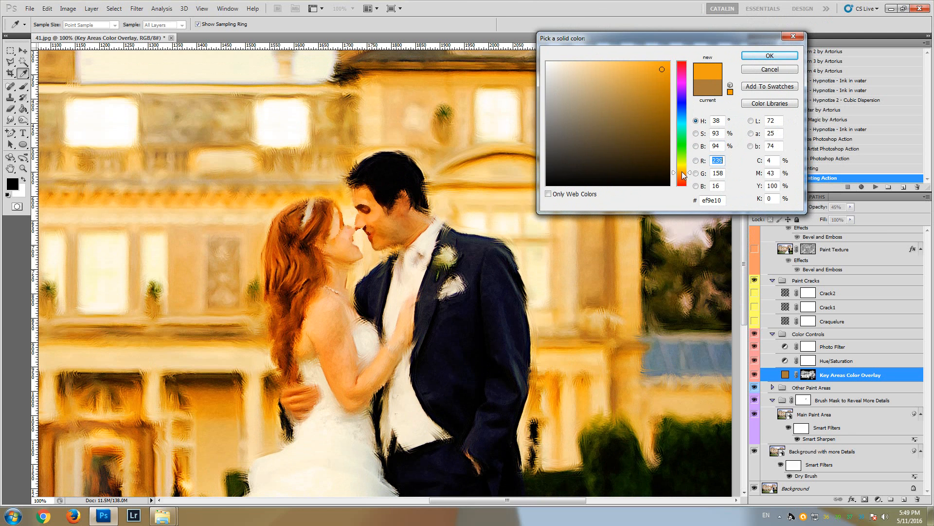
left_click_drag(683, 173, 682, 171)
left_click_drag(628, 94, 547, 186)
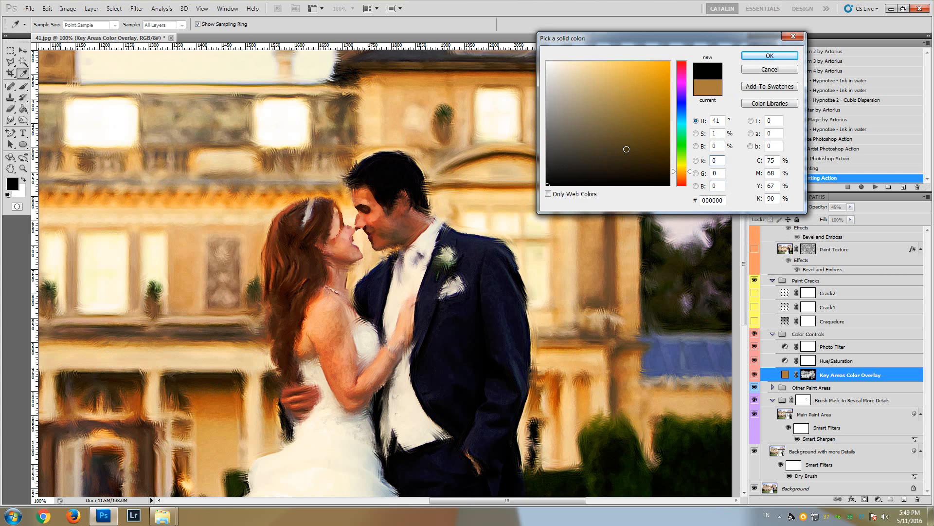
left_click_drag(626, 149, 694, 210)
mouse_move(645, 132)
left_mouse_down()
mouse_move(683, 125)
mouse_move(610, 129)
mouse_move(740, 488)
mouse_move(654, 209)
left_mouse_up()
left_click_drag(598, 161, 523, 196)
Step: Set the Key Areas Color Overlay fill to orange #db8015 after comparing it with a 41° yellow-orange on the couple, and apply it
left_click_drag(744, 279, 746, 317)
mouse_move(601, 111)
left_mouse_down()
mouse_move(598, 119)
mouse_move(635, 134)
mouse_move(547, 164)
mouse_move(621, 127)
mouse_move(657, 80)
mouse_move(634, 85)
mouse_move(658, 79)
left_mouse_up()
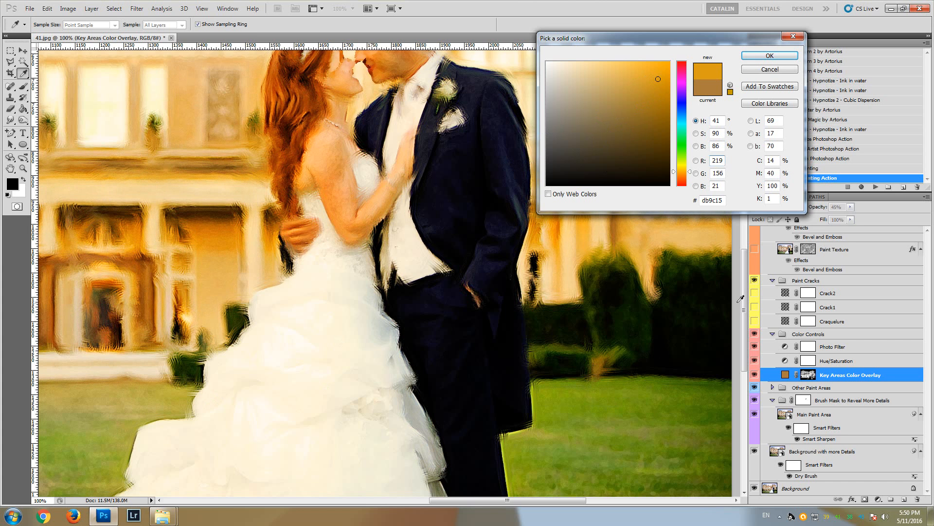
left_click_drag(743, 297, 752, 255)
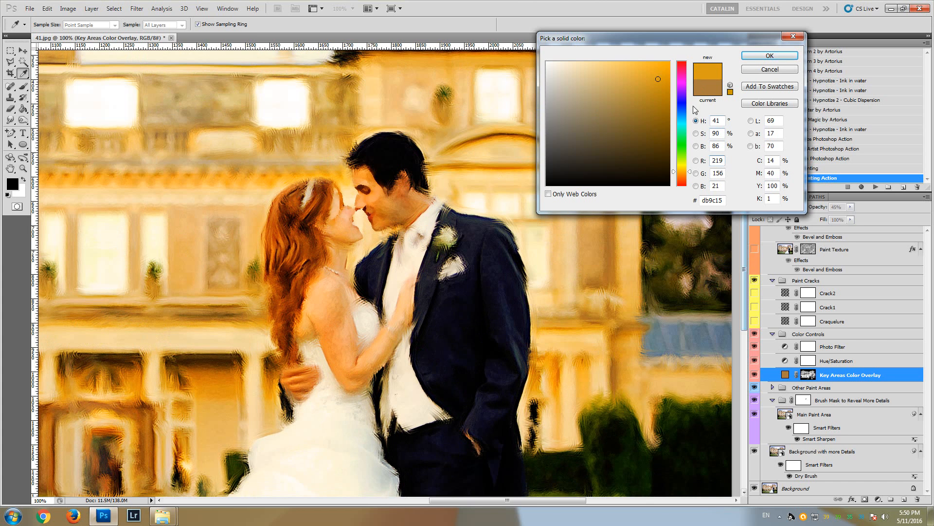
left_click(682, 174)
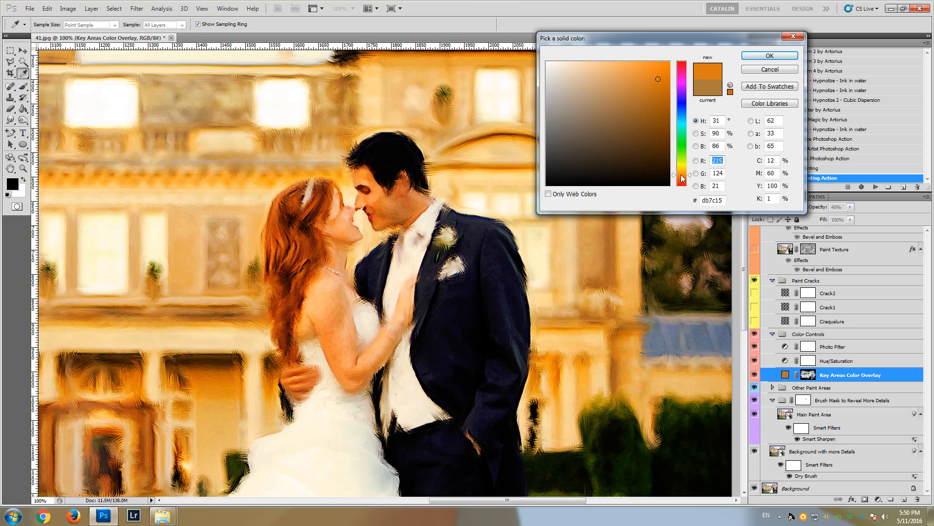
left_click_drag(682, 175, 682, 174)
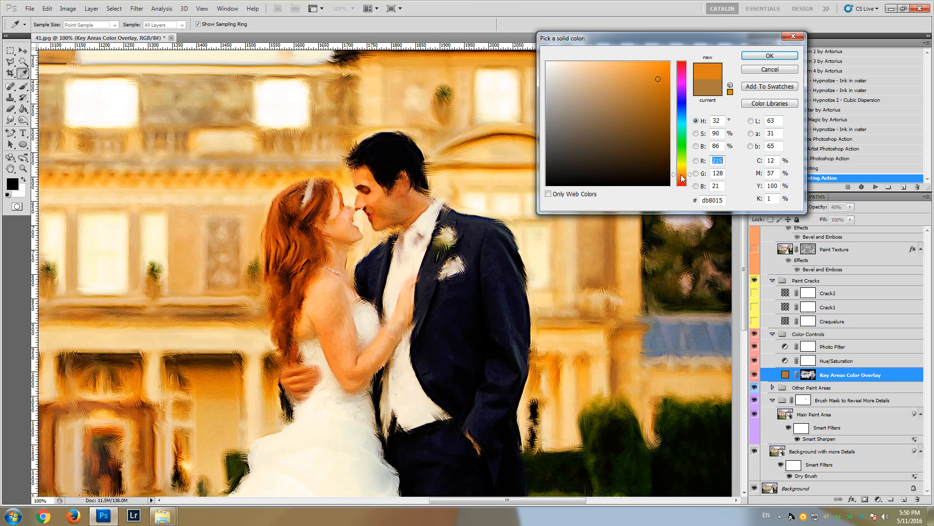
left_click(769, 56)
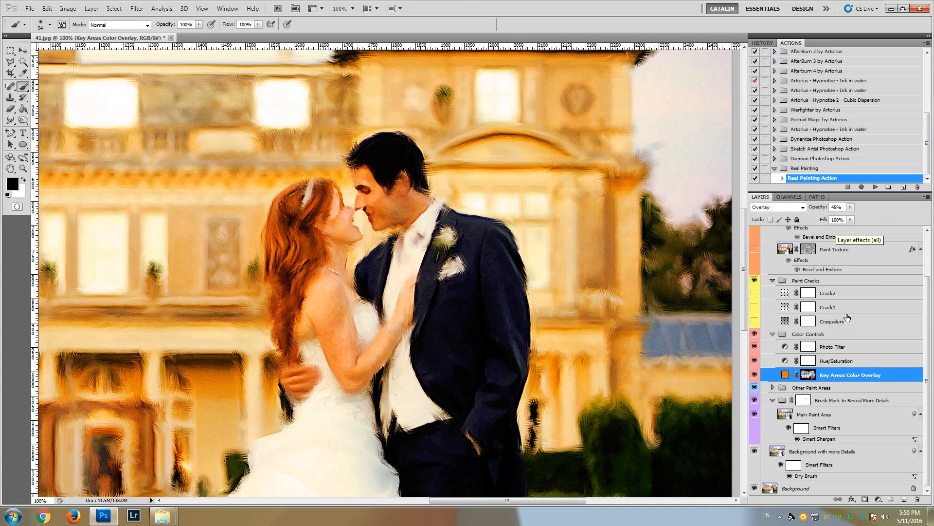
Step: Open the Hue/Saturation layer's settings in the Color Controls group and adjust the Master saturation
left_click(837, 364)
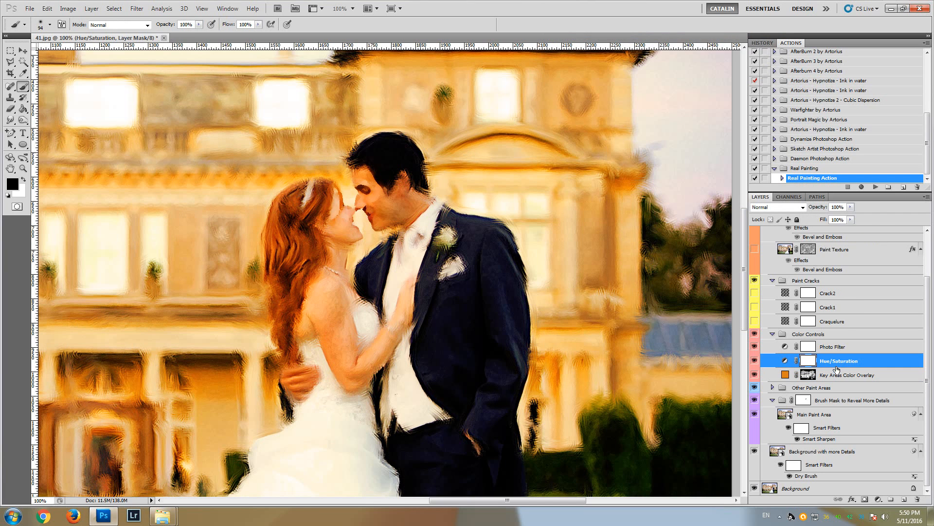
double_click(785, 361)
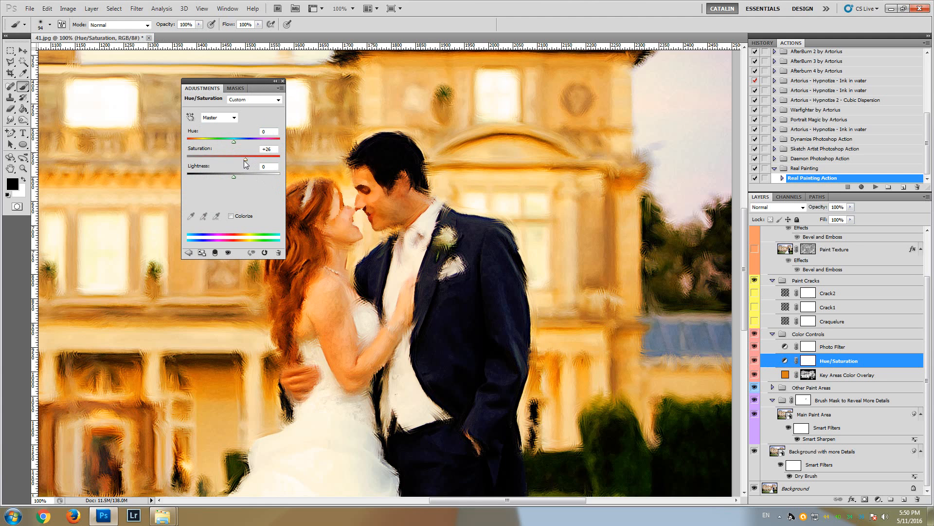
left_click_drag(239, 159, 235, 159)
Step: Try green, yellow and blue tints such as #ceffb3, #f7ffb3 and #b3b8ff for the Photo Filter layer's color, and cancel the change
left_click(835, 346)
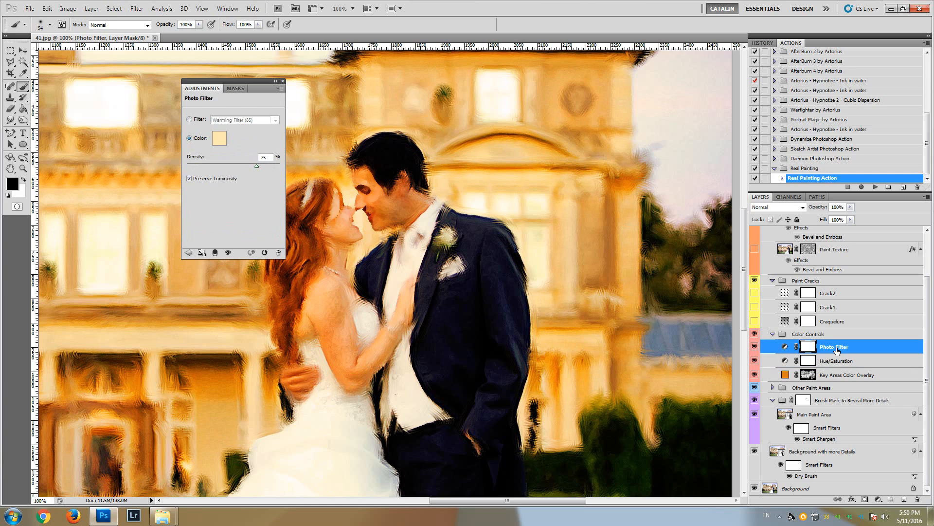
left_click(223, 140)
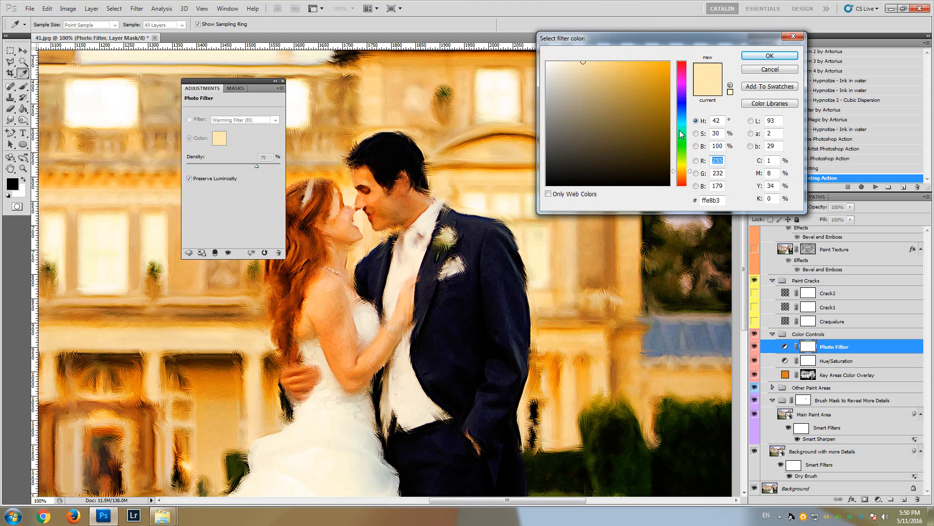
left_click(681, 119)
left_click(686, 152)
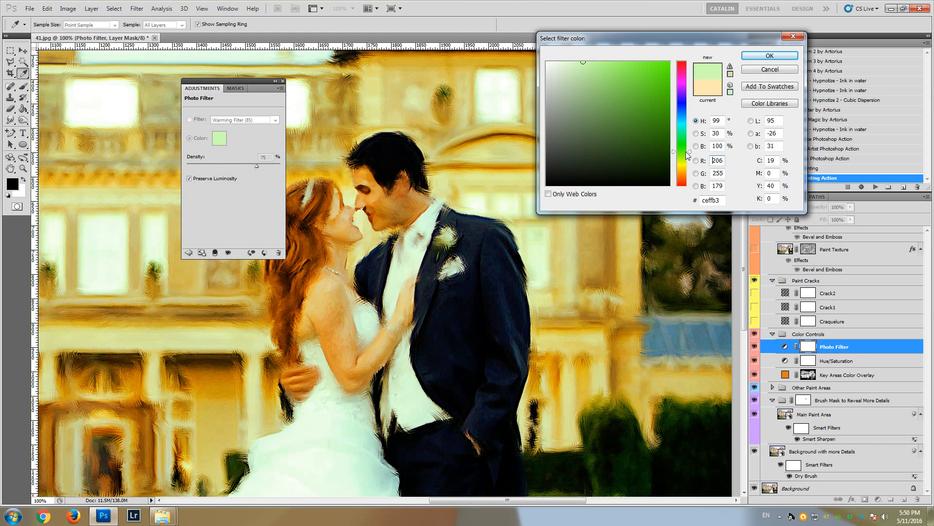
left_click(682, 173)
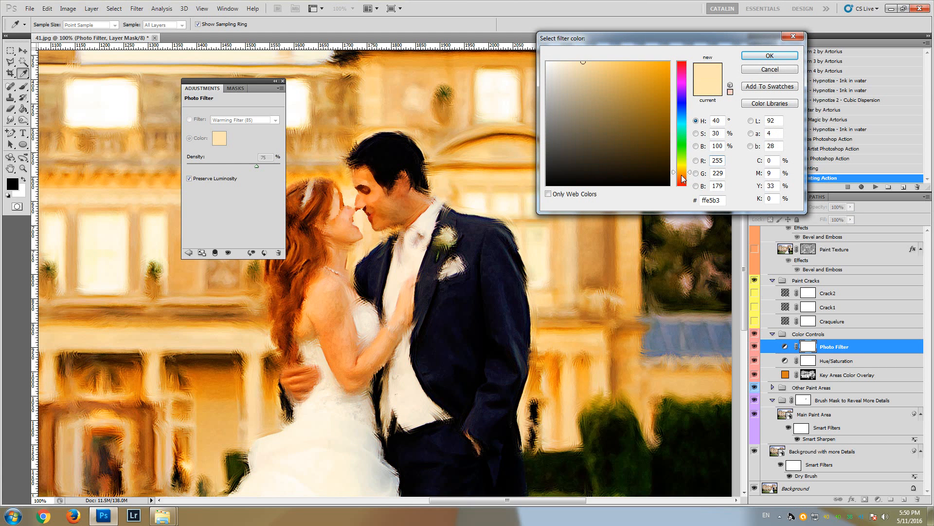
left_click(681, 175)
left_click(682, 162)
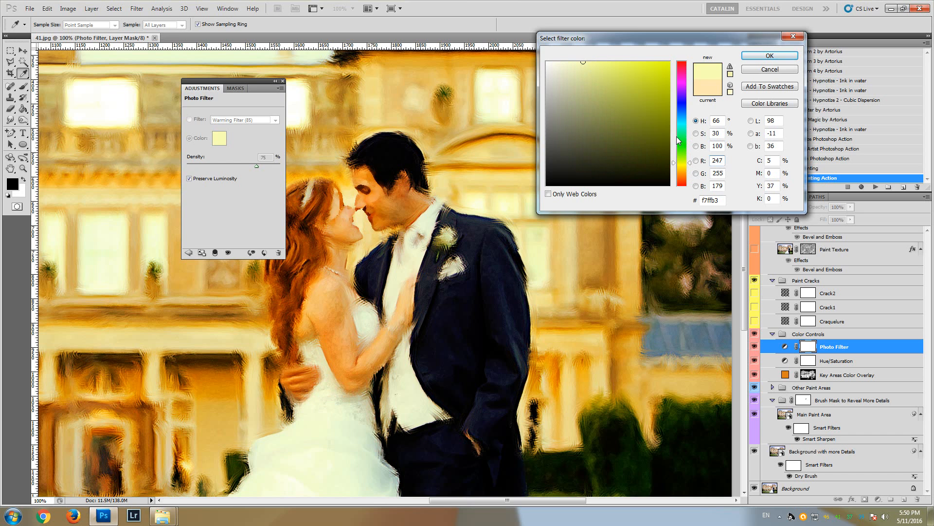
left_click_drag(678, 138, 682, 105)
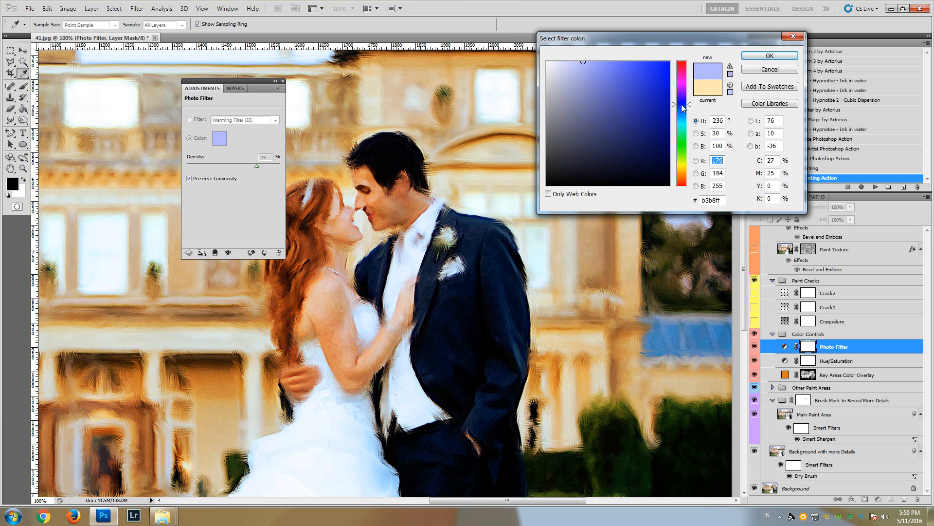
left_click(765, 71)
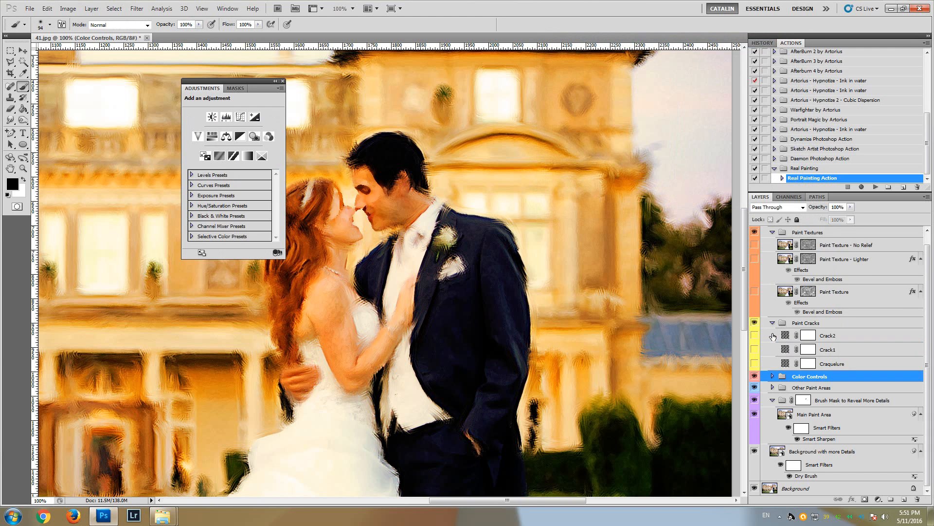
Step: Collapse the Color Controls group and select the Paint Cracks group, closing the floating adjustment settings
left_click(772, 334)
left_click(812, 325)
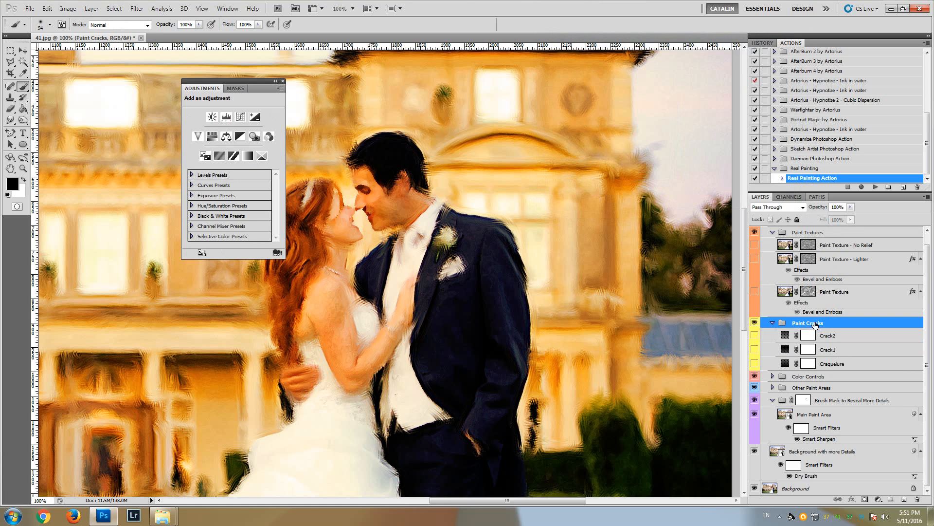
left_click(283, 81)
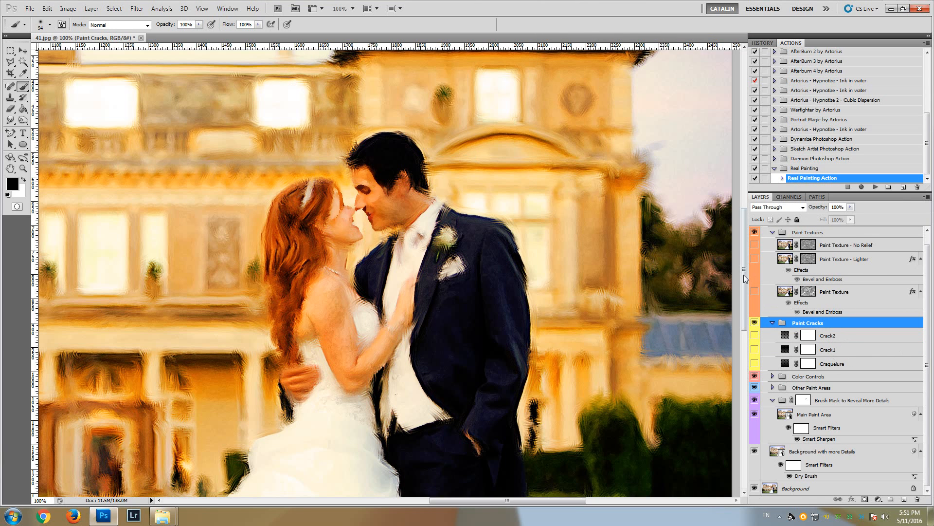
Step: Show and select the Craquelure layer in the Paint Cracks group and inspect its cracks over the couple and facade
left_click_drag(743, 273, 746, 295)
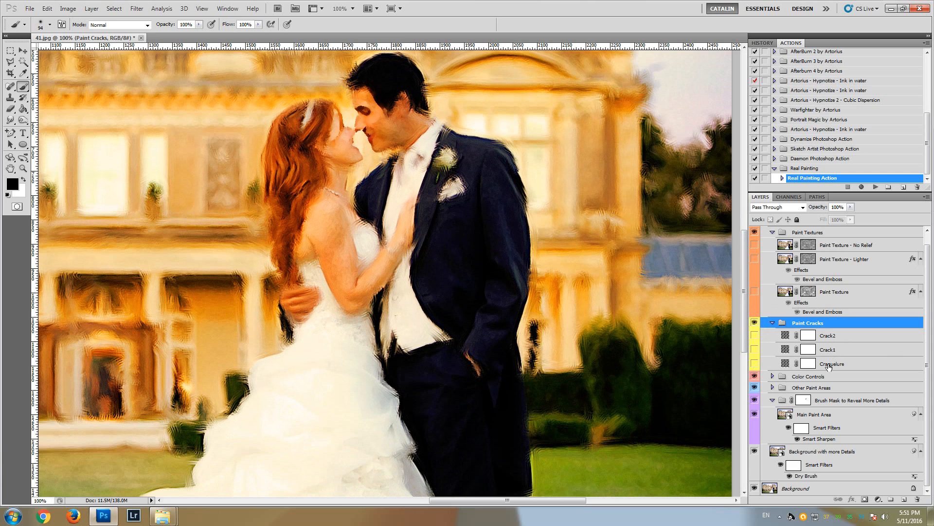
left_click(755, 363)
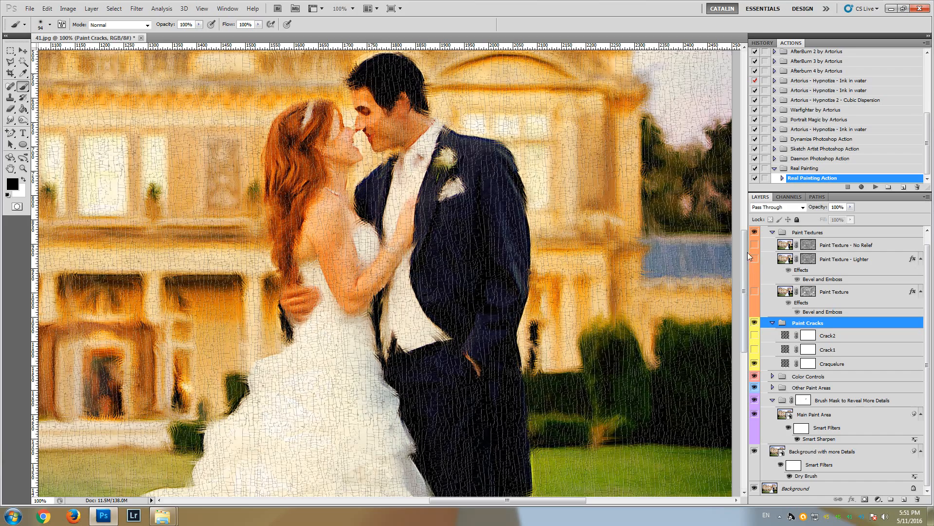
left_click_drag(744, 252, 735, 227)
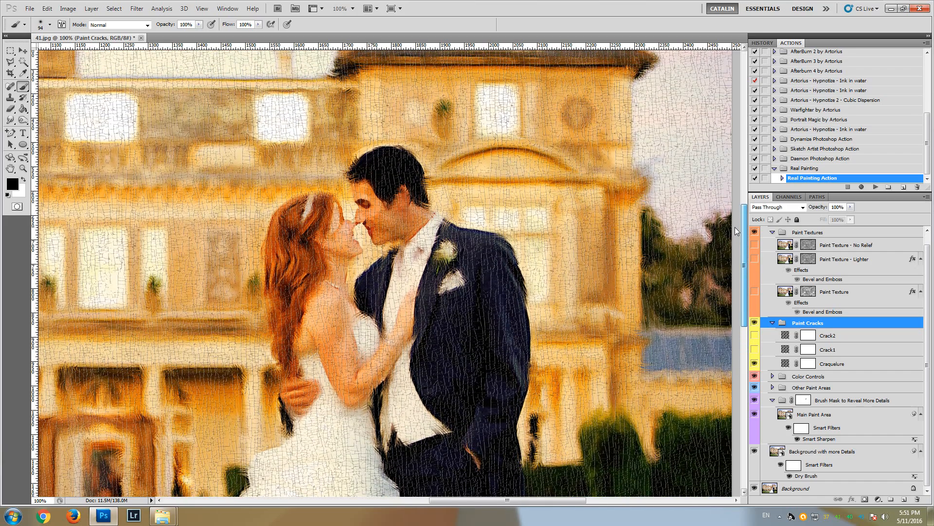
left_click(835, 368)
left_click_drag(745, 270, 738, 291)
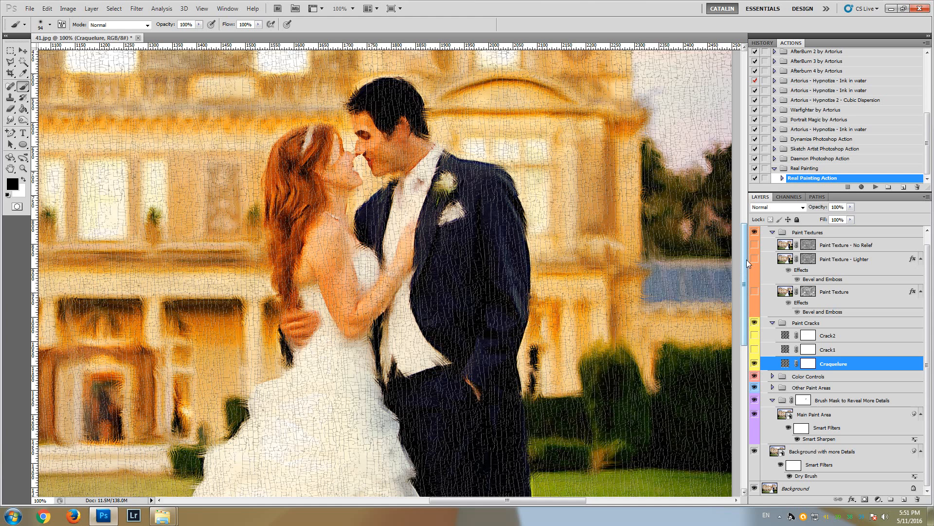
left_click_drag(746, 258, 743, 247)
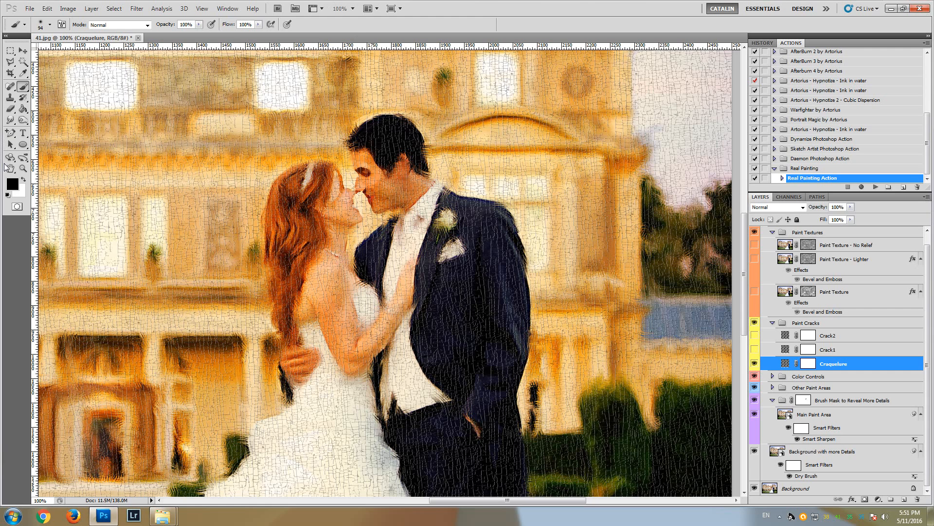
Step: Examine the craquelure over the whole picture at 50% and on the couple at 100%, and hide the Craquelure layer
left_click(23, 168)
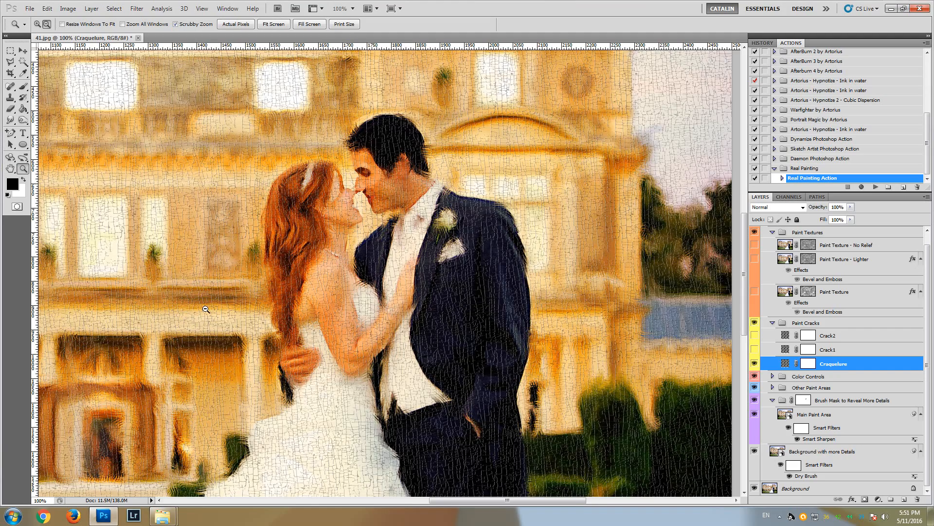
left_click(197, 308, "alt")
left_click(196, 308, "alt")
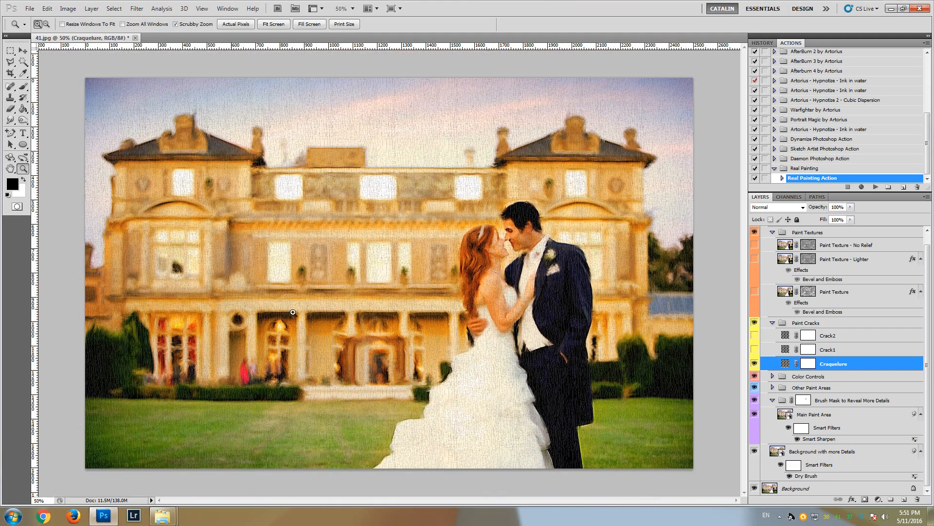
left_click(534, 269)
left_click(560, 217)
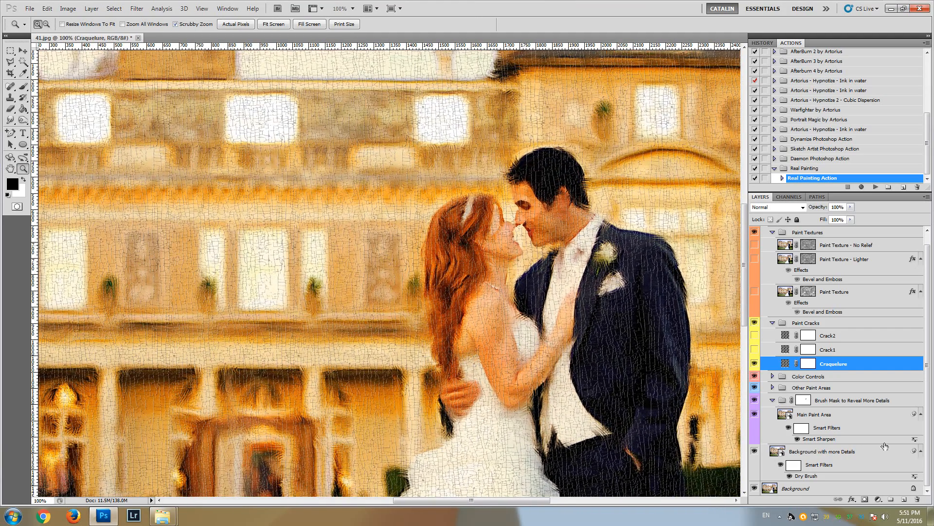
left_click(755, 365)
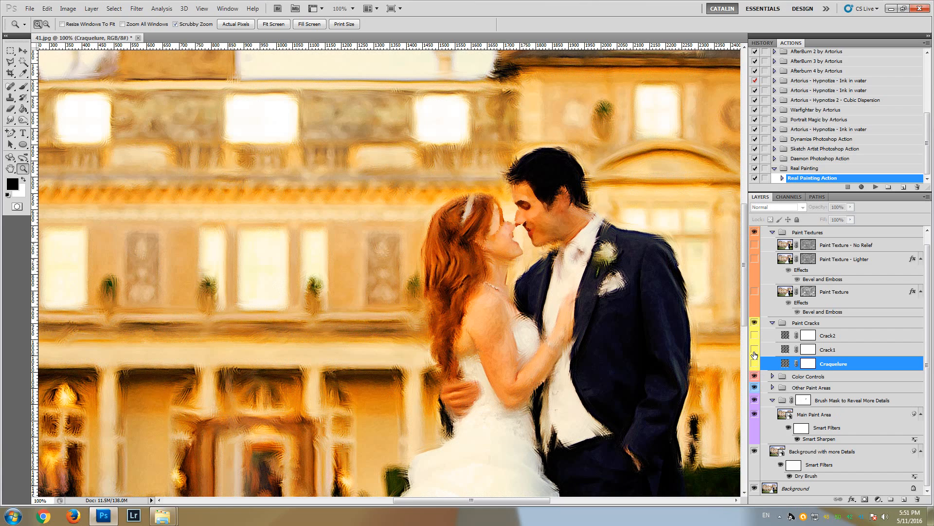
Step: Preview the Crack1 and Crack2 layers one at a time over the couple, leaving both hidden
left_click(755, 350)
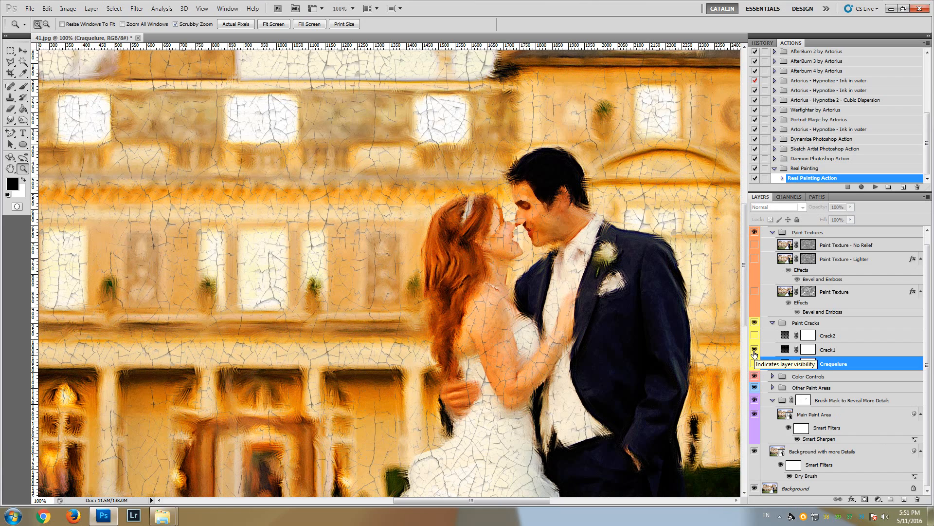
left_click(755, 350)
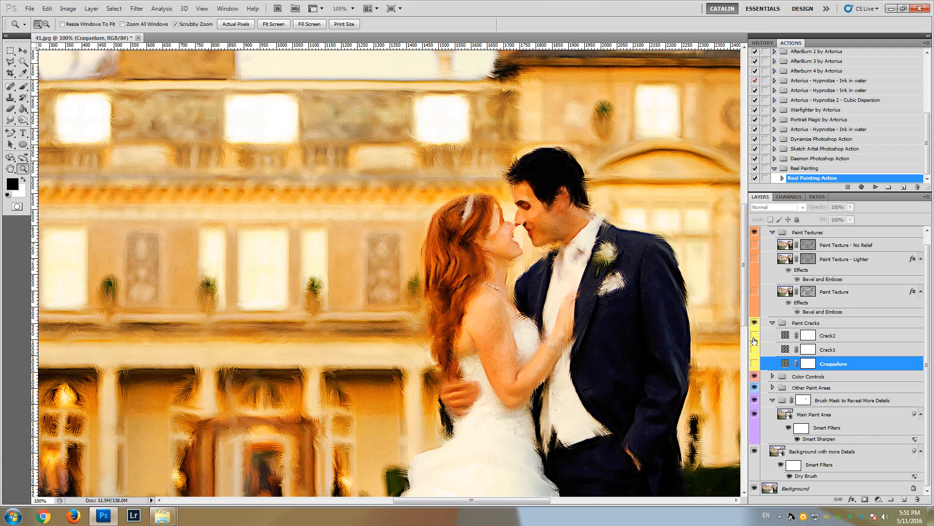
left_click(755, 336)
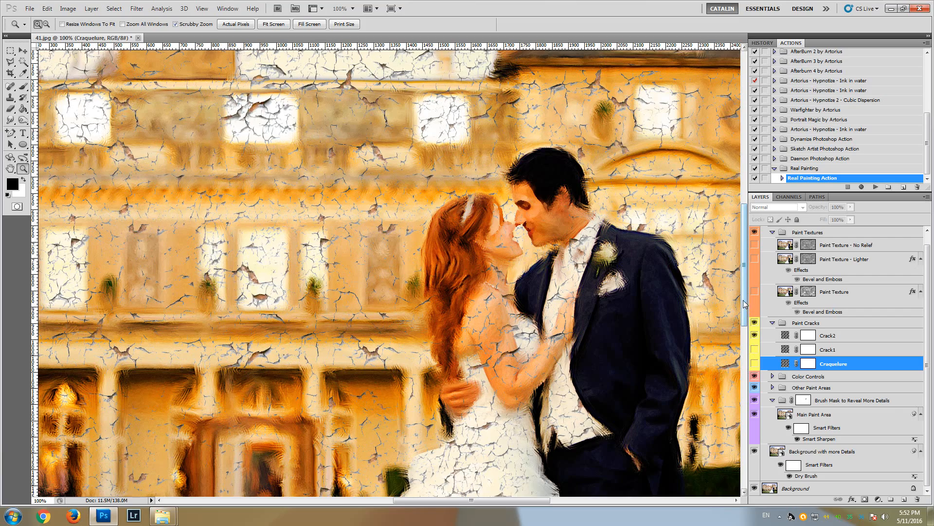
mouse_move(744, 304)
left_mouse_down()
mouse_move(743, 245)
mouse_move(744, 289)
left_mouse_up()
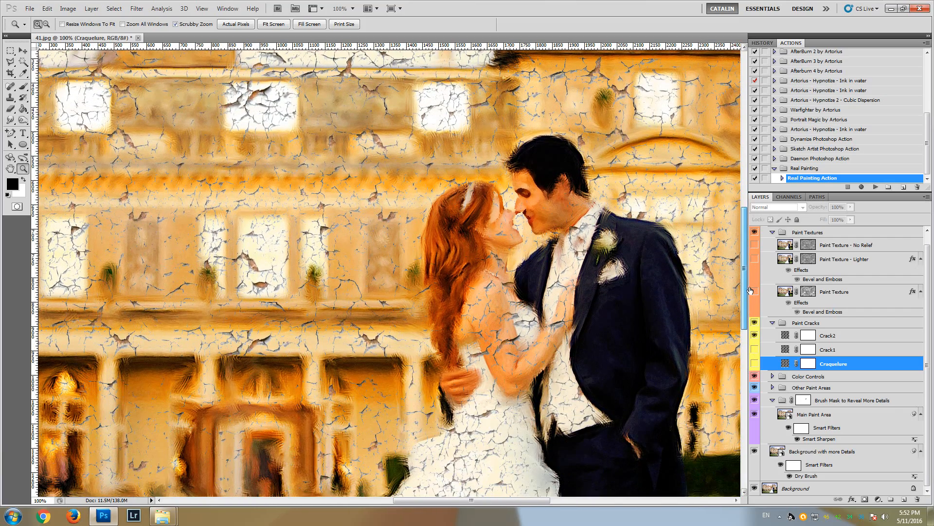
left_click(755, 336)
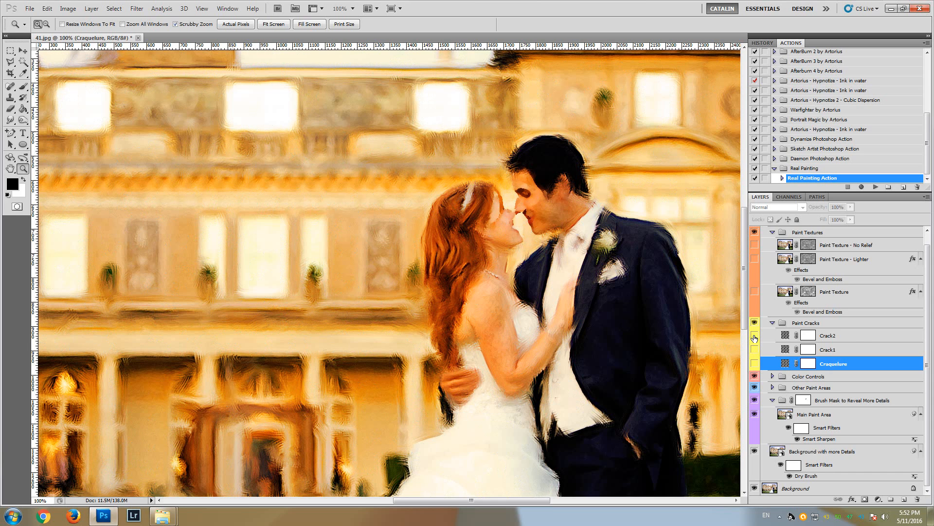
Step: Select the Paint Texture layer in the Paint Textures group and make it visible
scroll(865, 357, "up", 1)
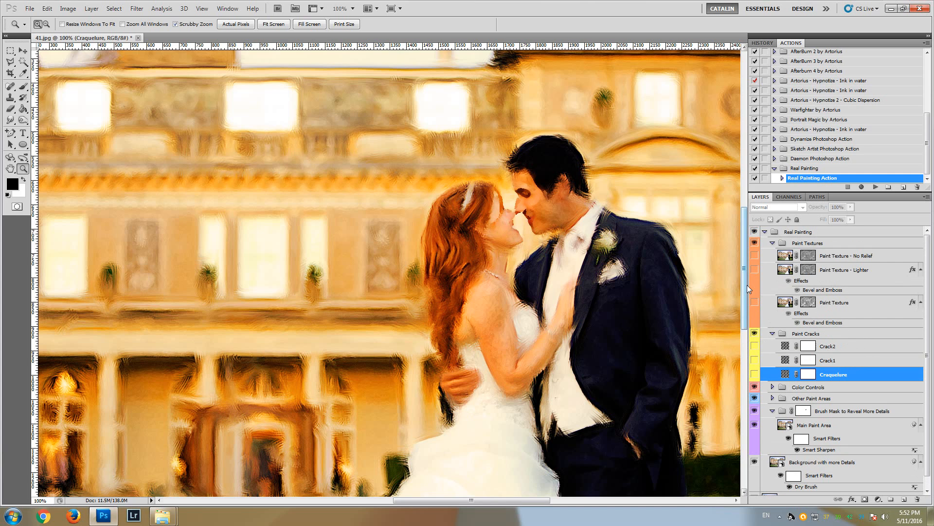
mouse_move(746, 285)
left_mouse_down()
mouse_move(747, 297)
mouse_move(746, 284)
left_mouse_up()
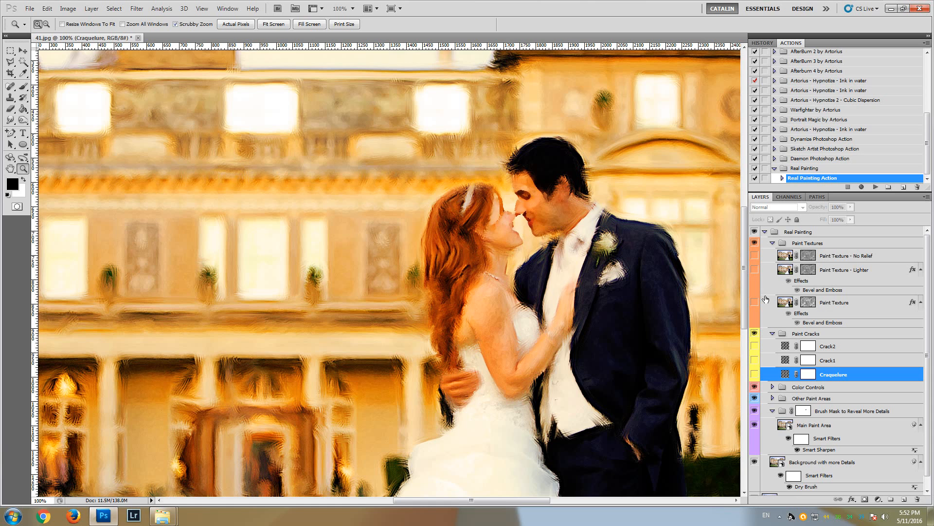
left_click(818, 245)
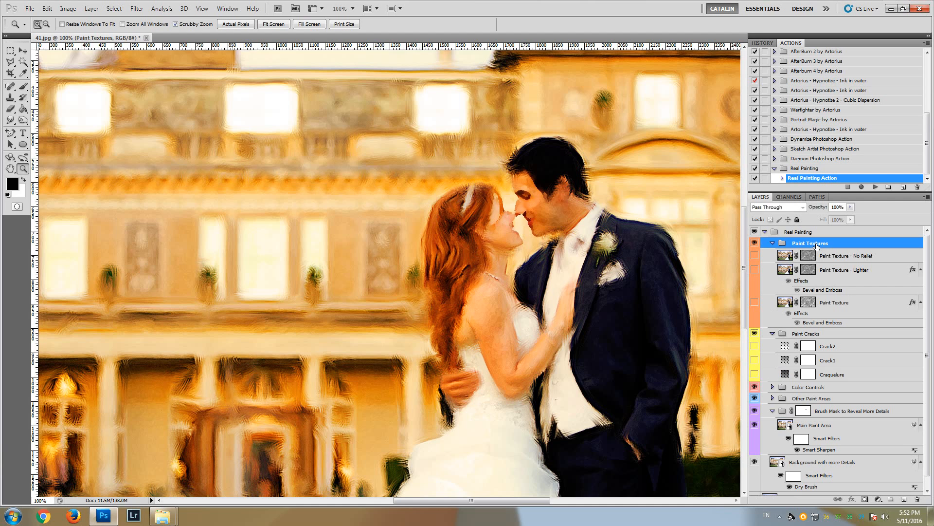
left_click(831, 305)
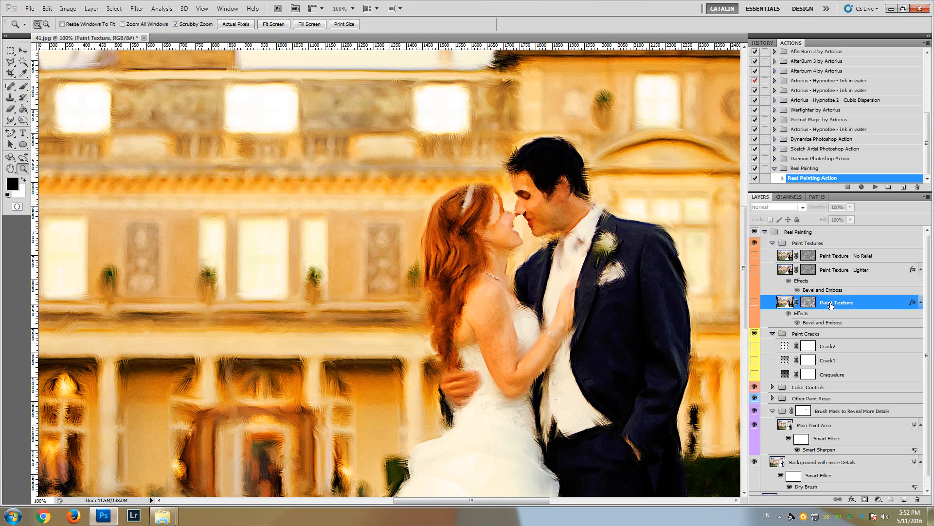
left_click(755, 303)
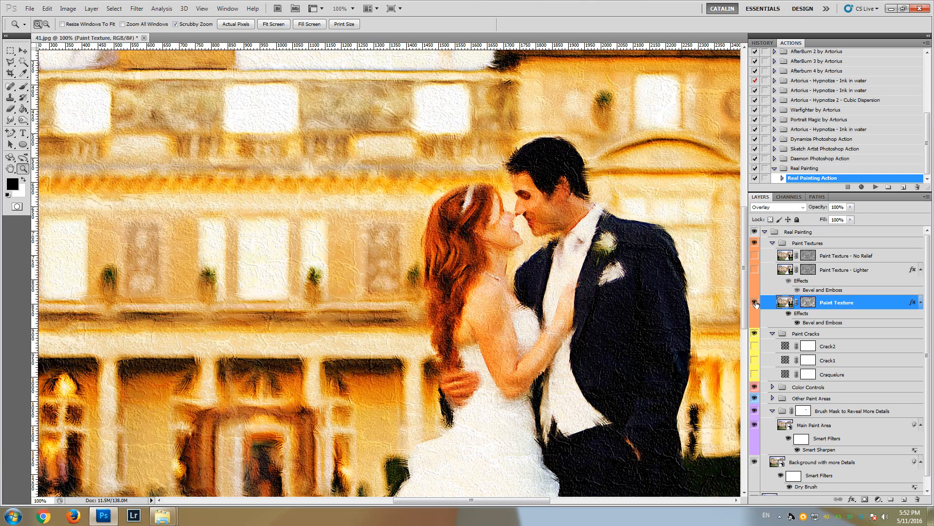
Step: Hide the Paint Texture layer, show Paint Texture - Lighter instead, and inspect the relief over the facade, couple and lawn
left_click_drag(514, 505, 495, 497)
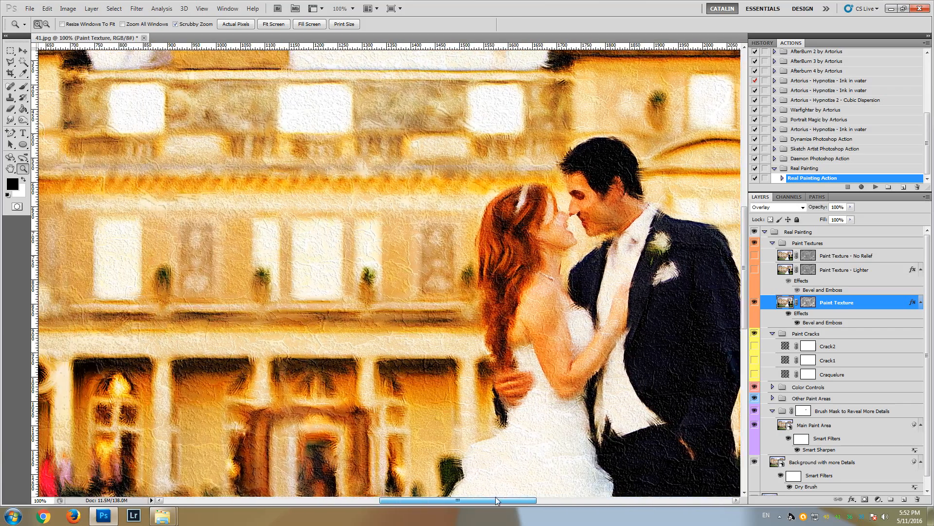
scroll(439, 317, "up", 3)
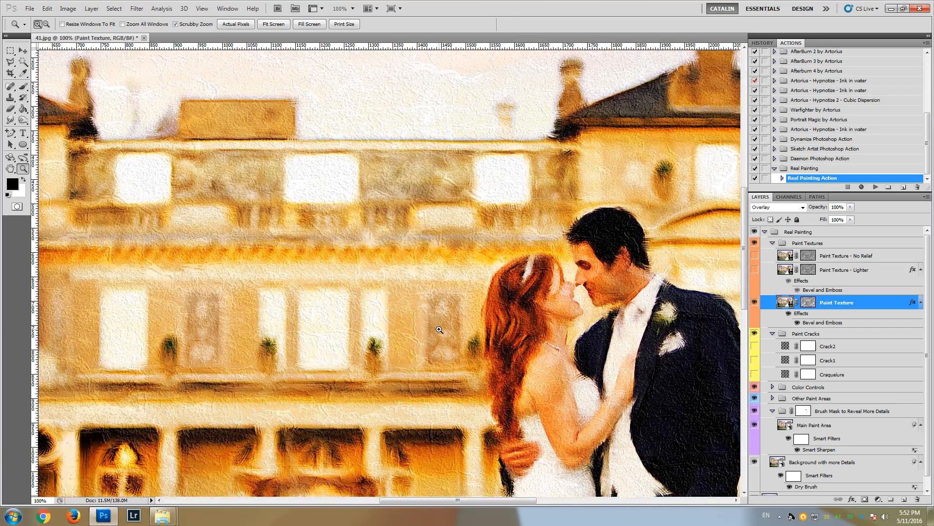
left_click(755, 303)
left_click(755, 270)
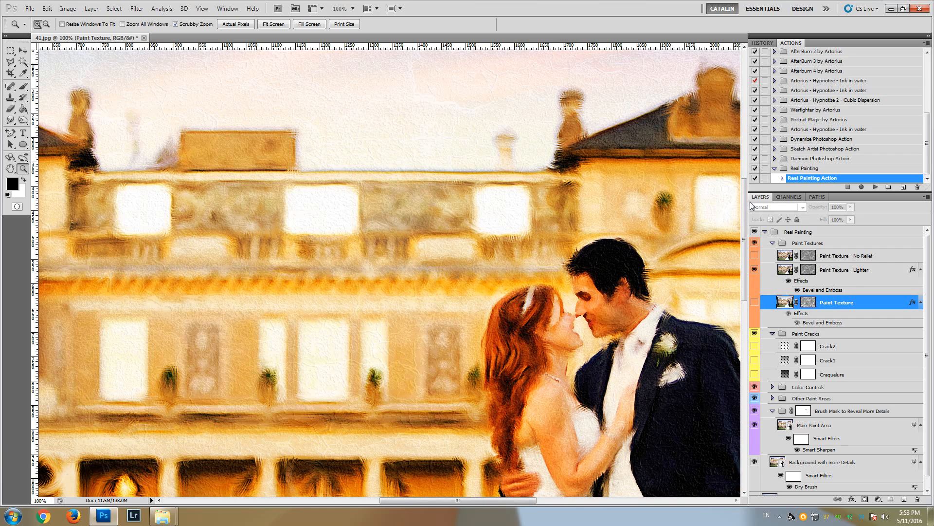
left_click_drag(744, 204, 744, 231)
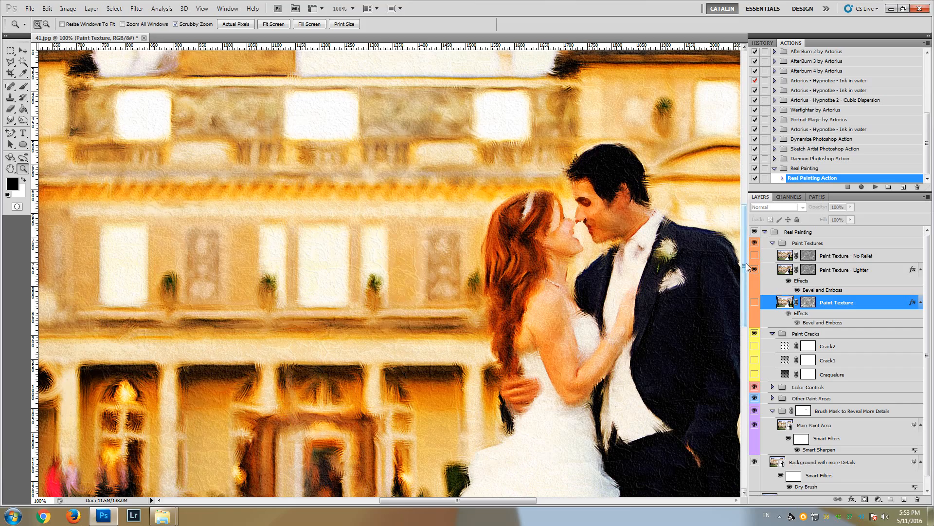
left_click_drag(745, 267, 746, 248)
left_click_drag(427, 507, 470, 504)
scroll(562, 399, "down", 3)
scroll(562, 398, "down", 5)
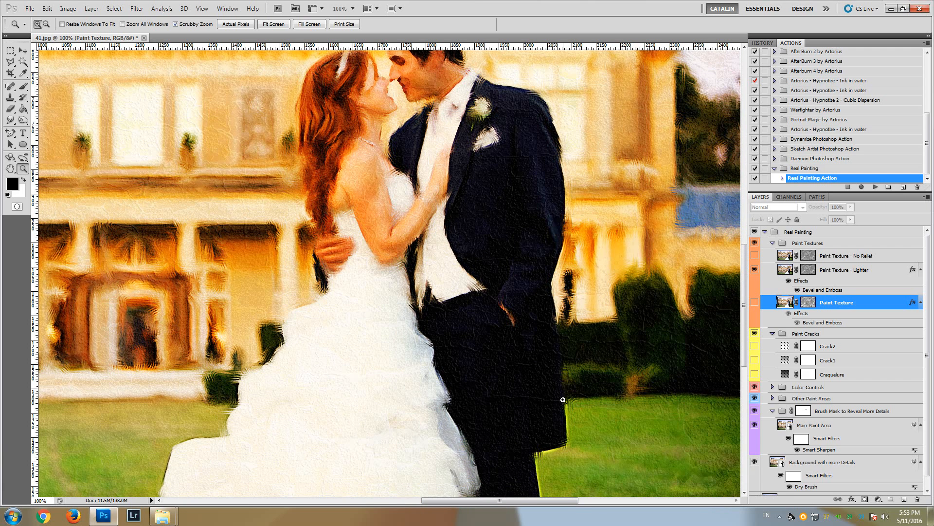
Step: Hide Paint Texture - Lighter and preview the Paint Texture - No Relief layer over the couple and facade, comparing with it off and on
left_click(755, 271)
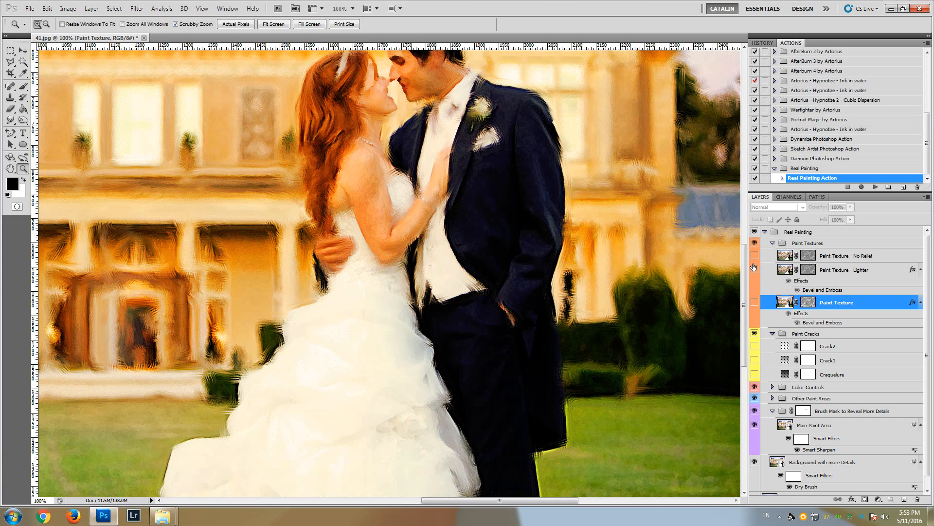
left_click(754, 257)
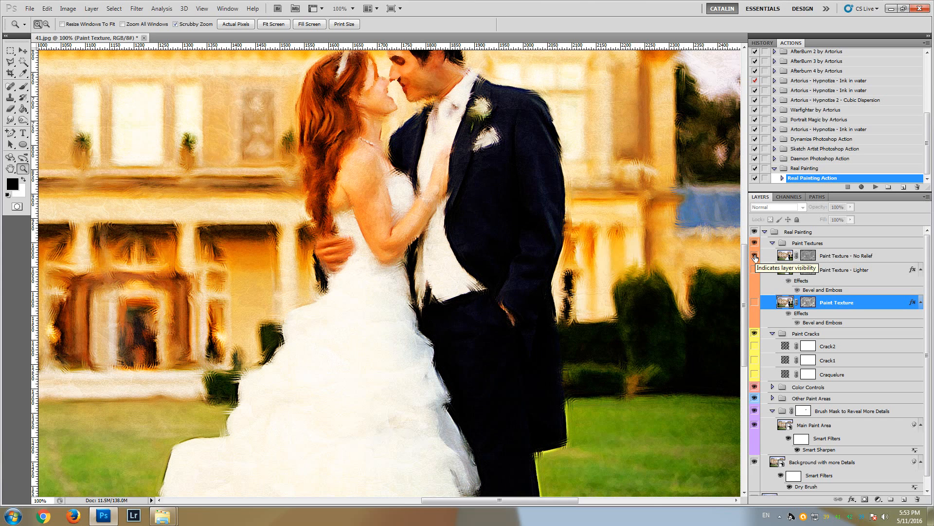
left_click_drag(744, 263, 740, 213)
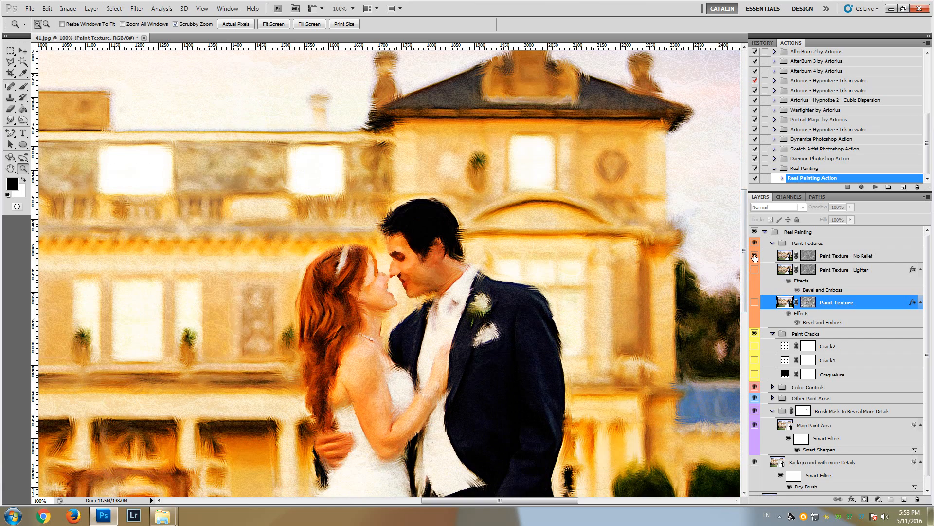
left_click(755, 256)
left_click(755, 256)
left_click_drag(744, 262, 743, 294)
Step: Hide Paint Texture - No Relief, show Paint Texture - Lighter, and check it on the whole picture at 50% and on the couple at 100%
left_click(754, 255)
left_click(756, 270)
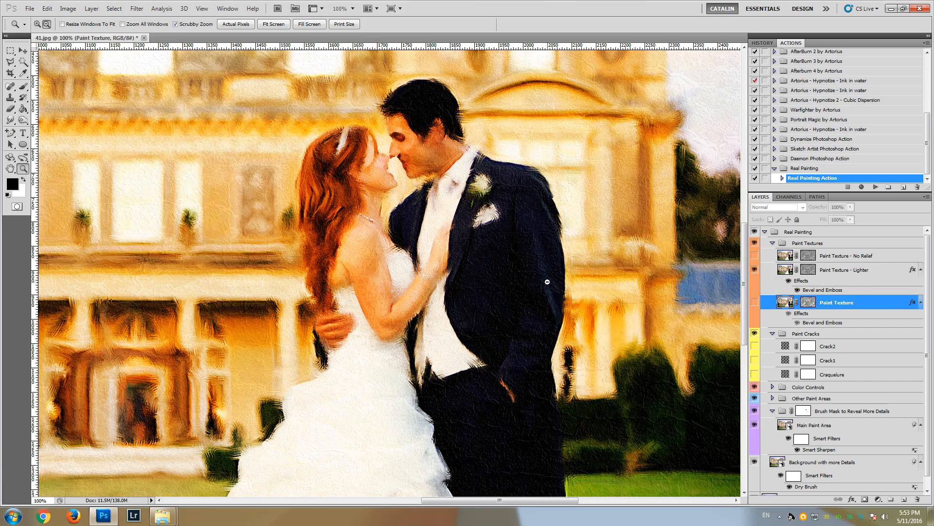
left_click(492, 294, "alt")
left_click(492, 294, "alt")
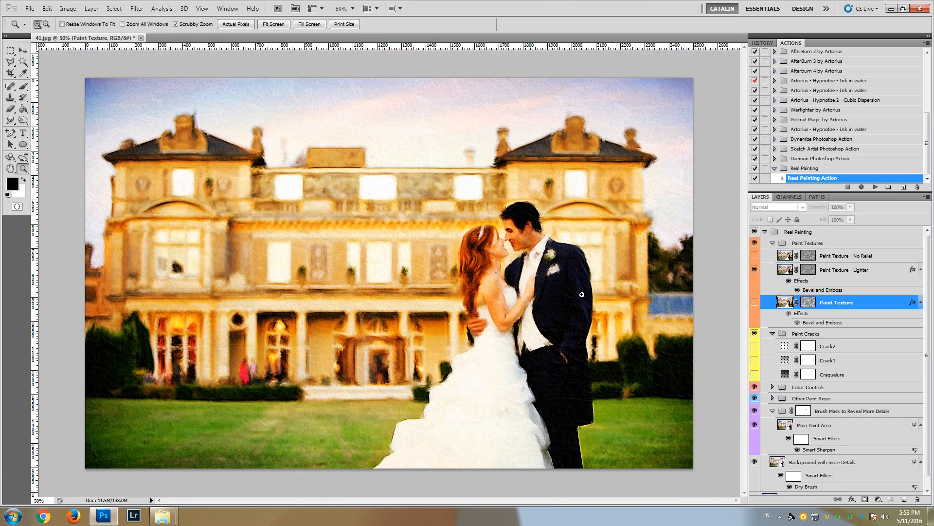
left_click(582, 294)
left_click(583, 295)
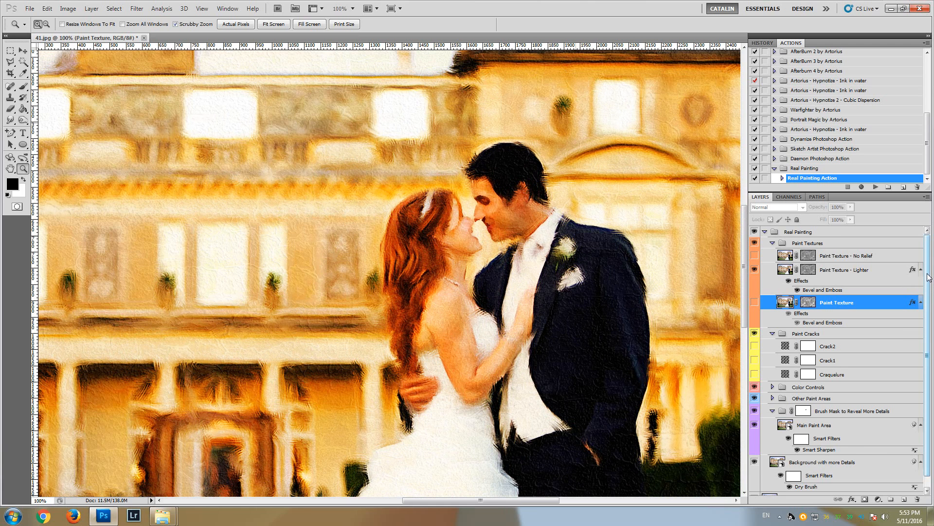
Step: Try Smart Sharpen radius values such as 2.1 and 3.1 px on the Main Paint Area layer, and cancel the filter edit
left_click_drag(928, 277, 932, 288)
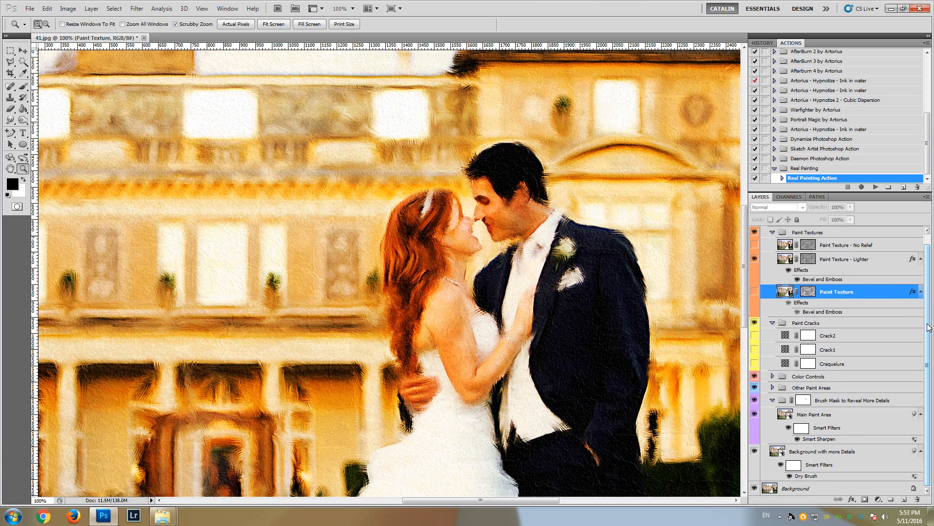
scroll(931, 324, "up", 1)
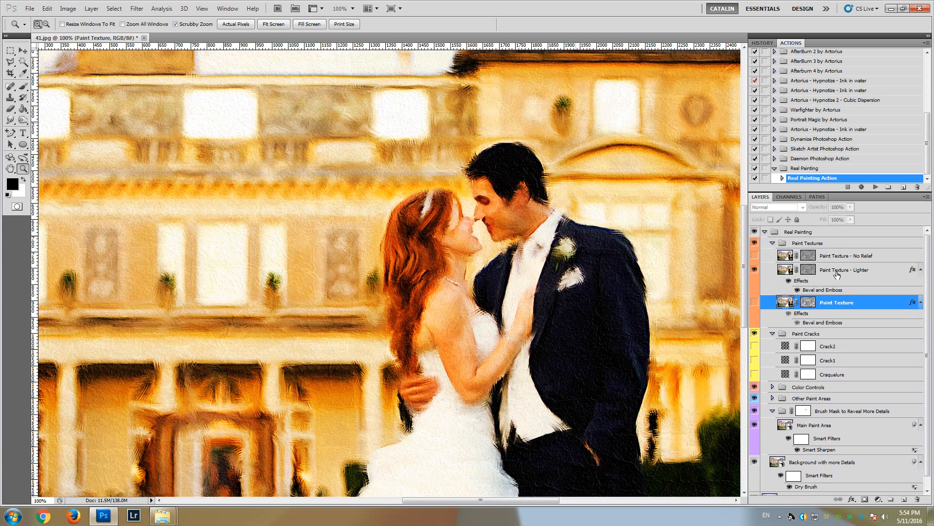
scroll(838, 275, "down", 1)
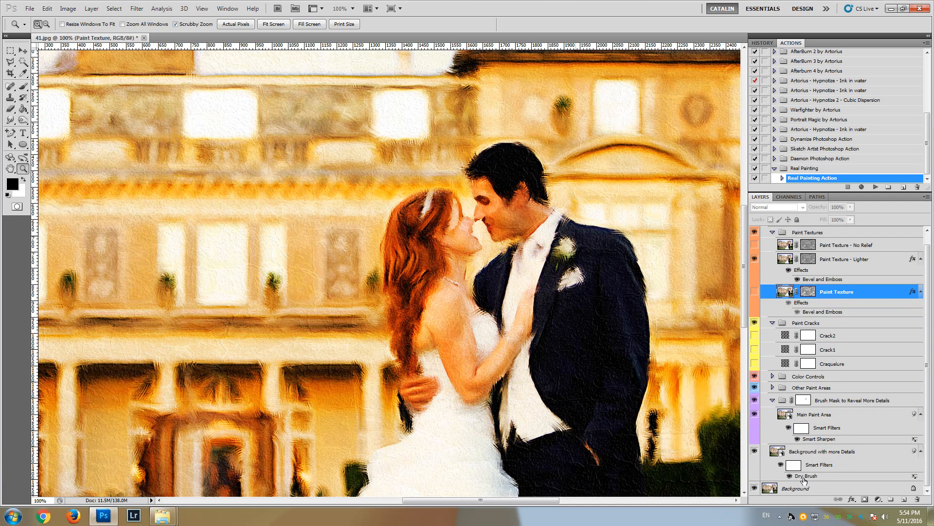
left_click(818, 417)
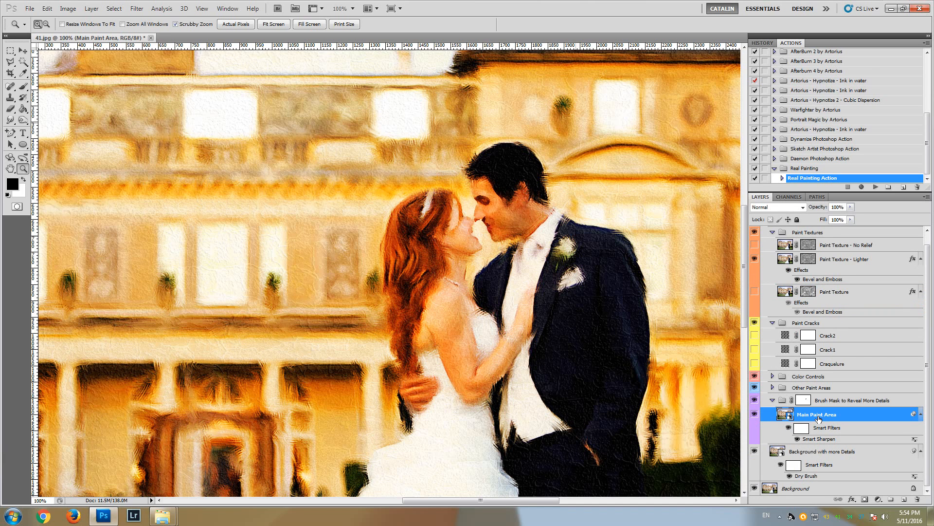
double_click(830, 439)
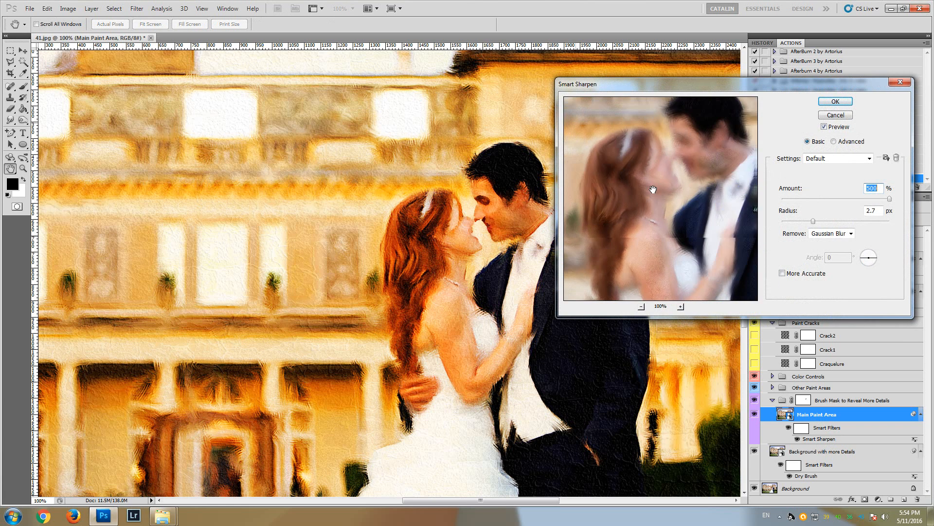
left_click(826, 222)
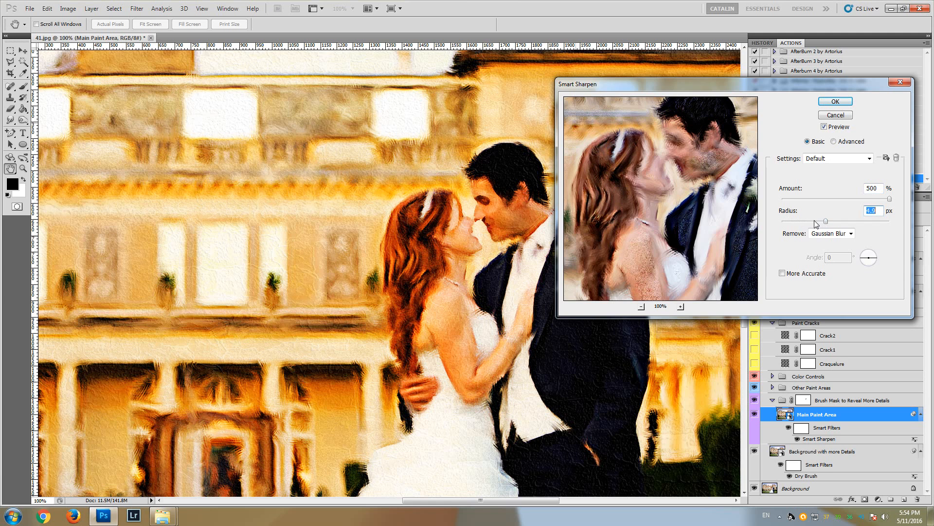
left_click(810, 222)
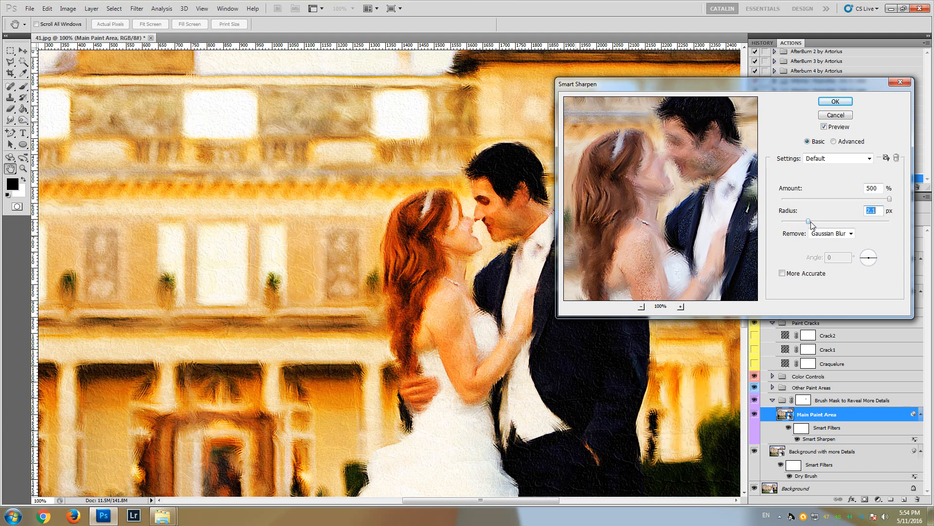
left_click(816, 221)
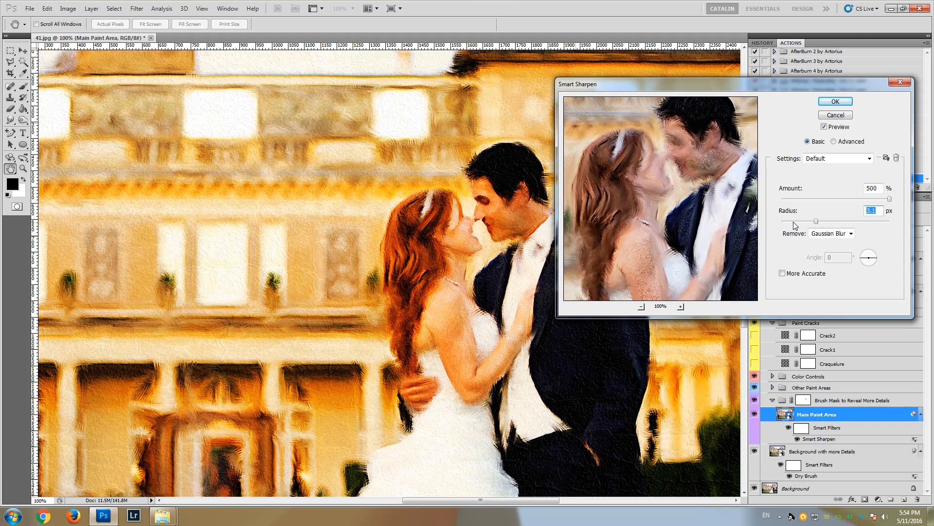
left_click(795, 221)
left_click_drag(795, 220, 817, 223)
left_click(838, 115)
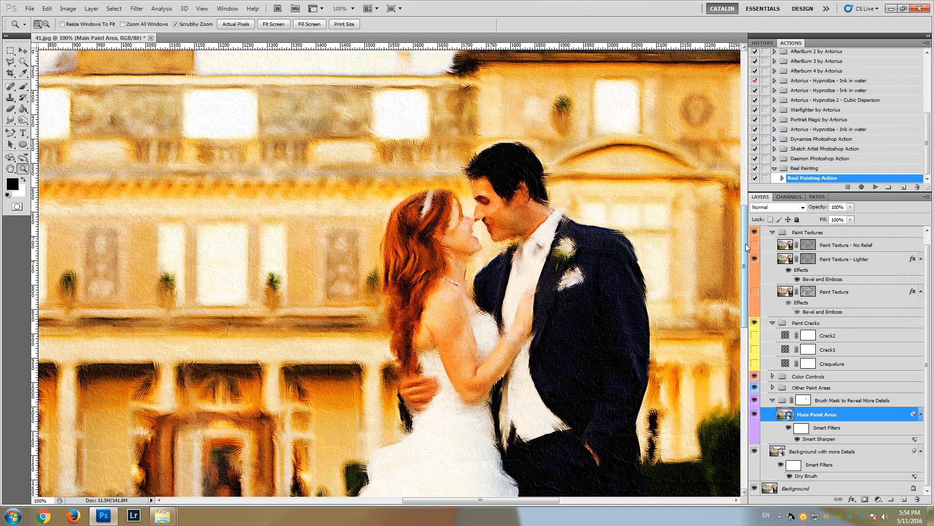
Step: Open 46.jpg from the Painting folder in Photoshop
left_click_drag(745, 243, 742, 226)
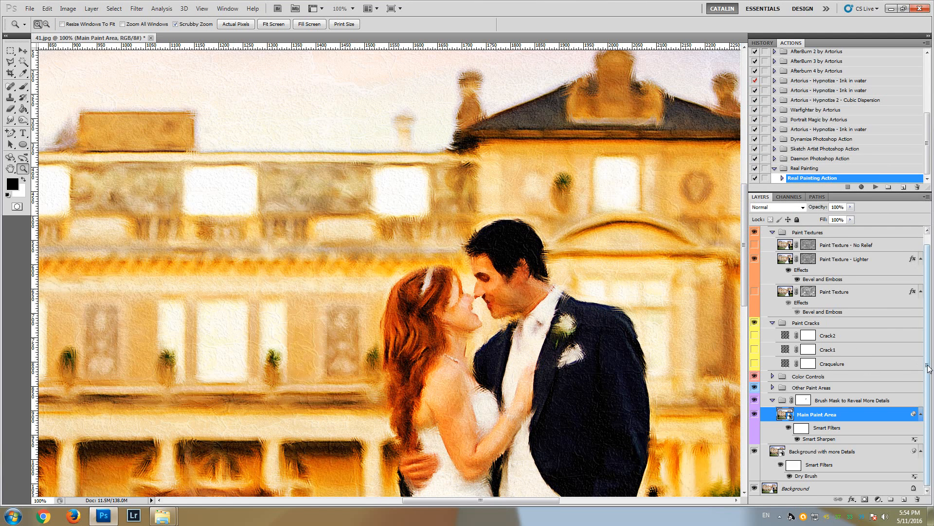
left_click_drag(927, 369, 928, 327)
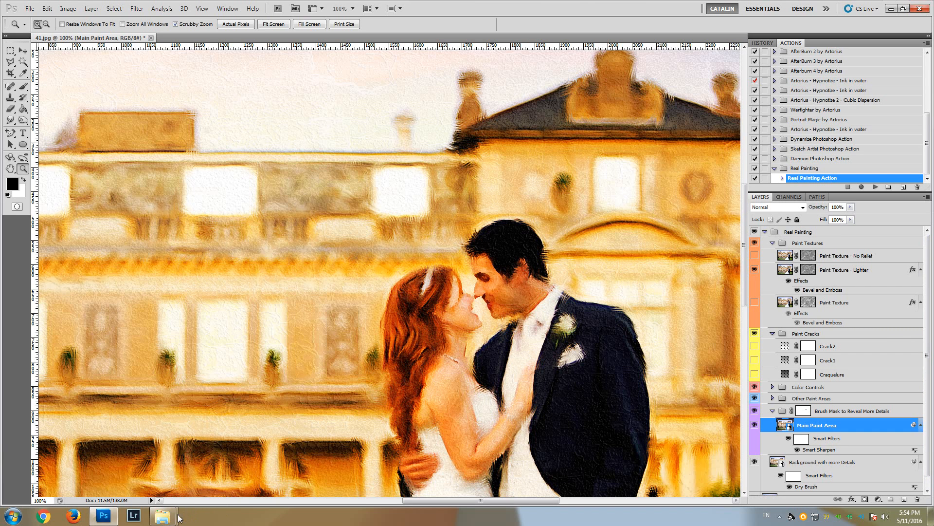
mouse_move(165, 519)
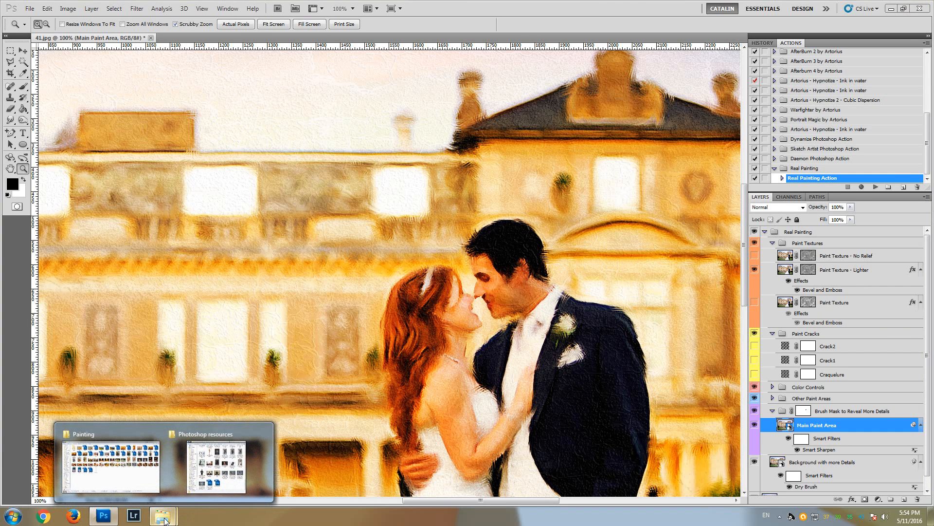
left_click(121, 473)
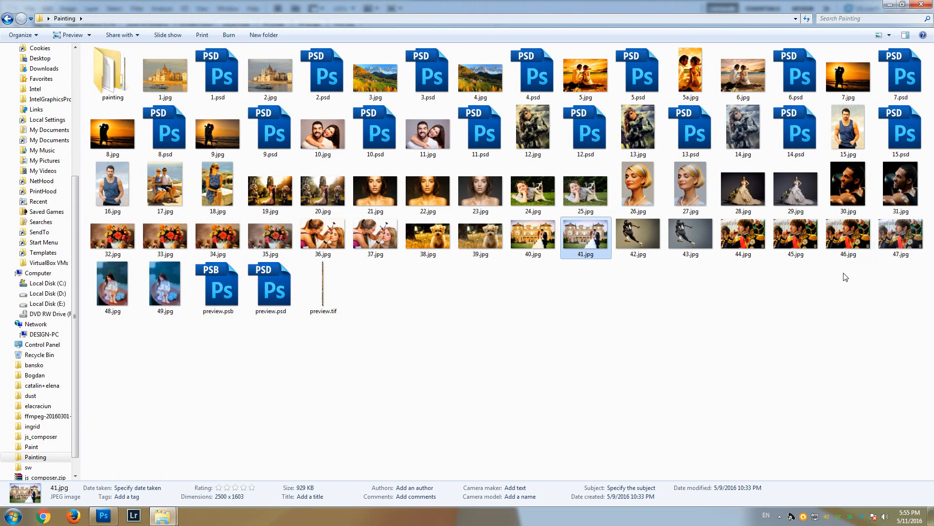
left_click(842, 252)
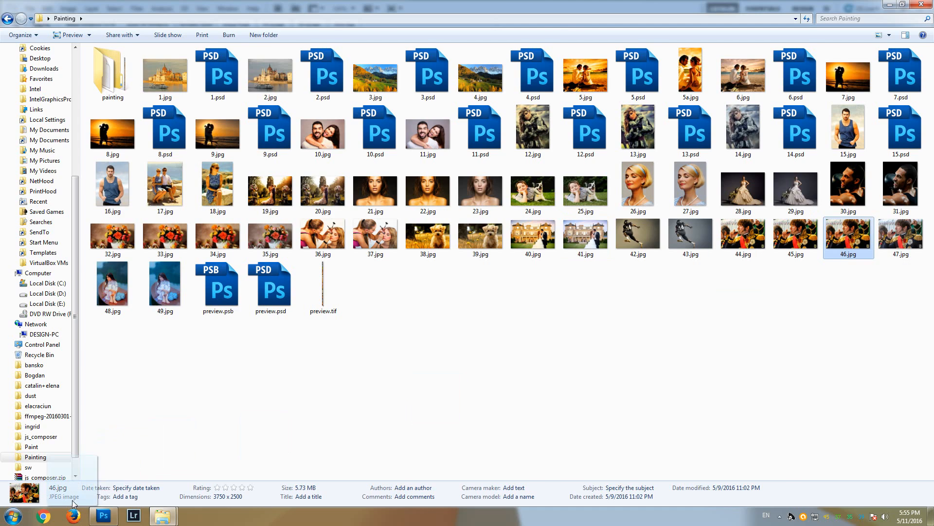
left_click(105, 516)
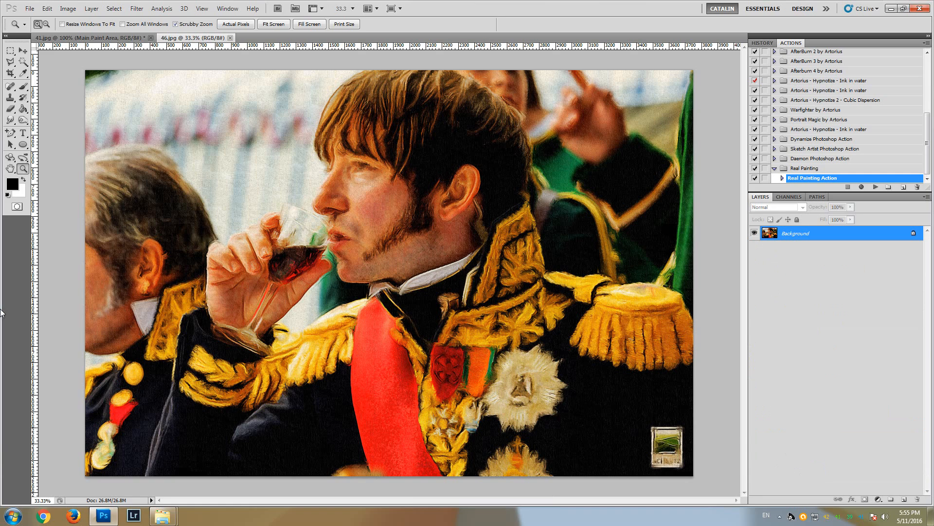
Step: Open 47.jpg from the Painting folder in Photoshop and view the officer's face and wine glass at 50%
mouse_move(170, 517)
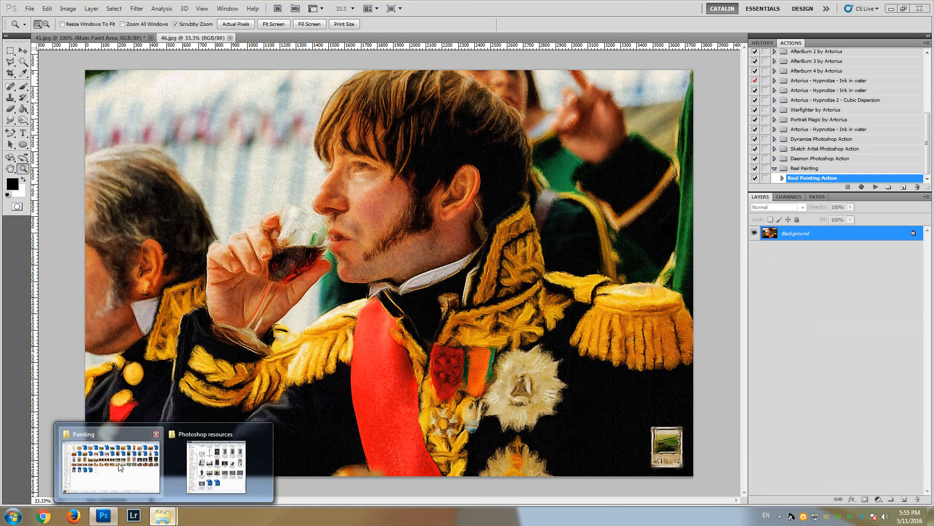
left_click(134, 482)
left_click_drag(903, 237, 2, 360)
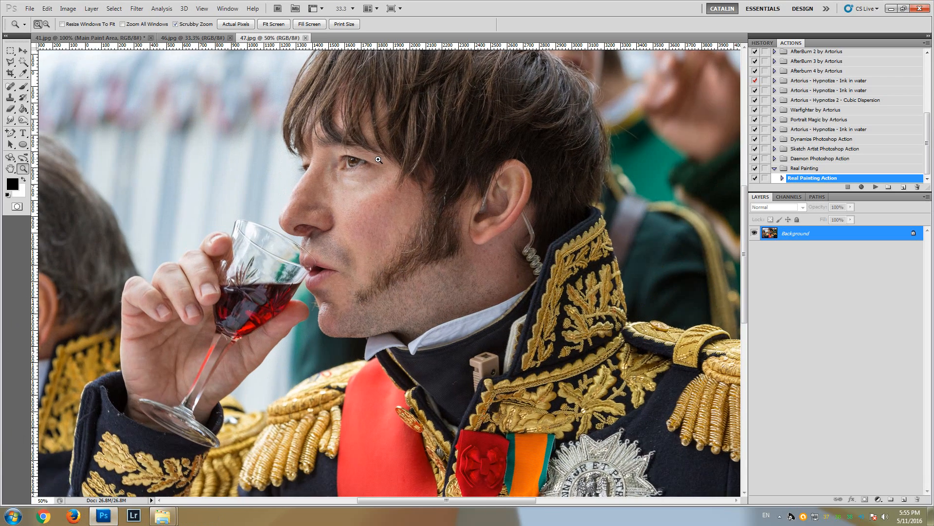
left_click(375, 159)
scroll(372, 162, "up", 3)
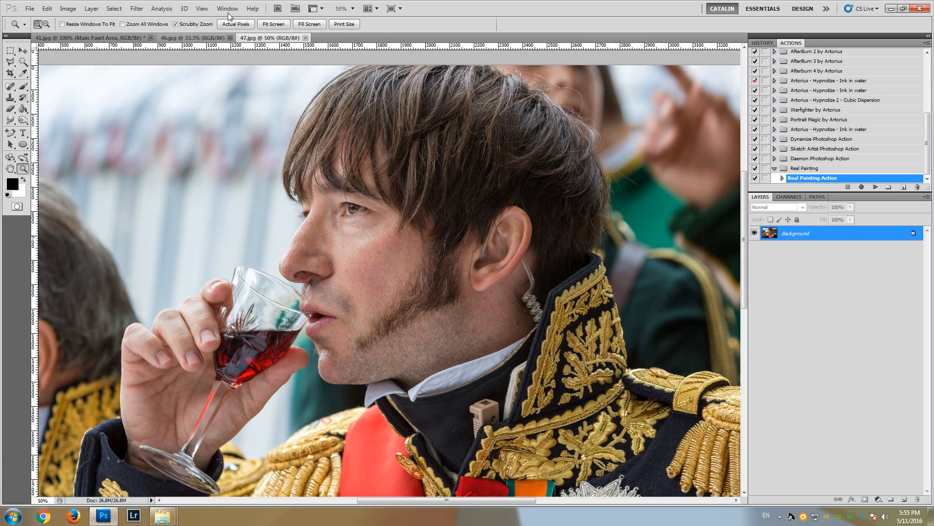
Step: Return to 46.jpg and examine the painted hair, face, hand and wine glass at 100%
left_click(199, 38)
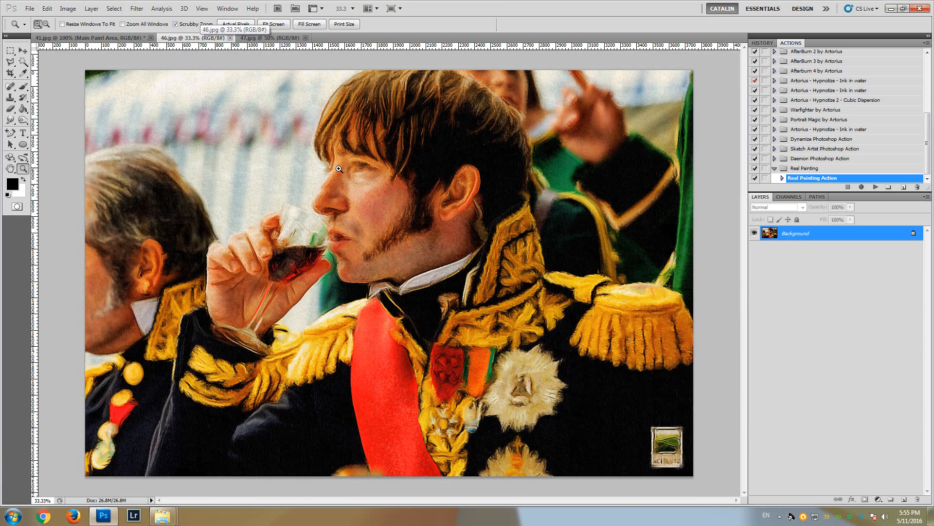
left_click(365, 174)
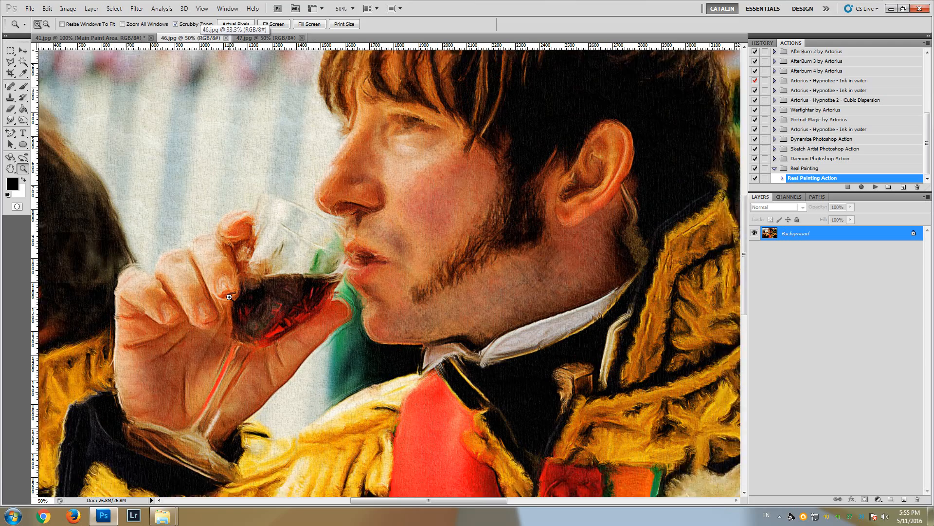
left_click(229, 297)
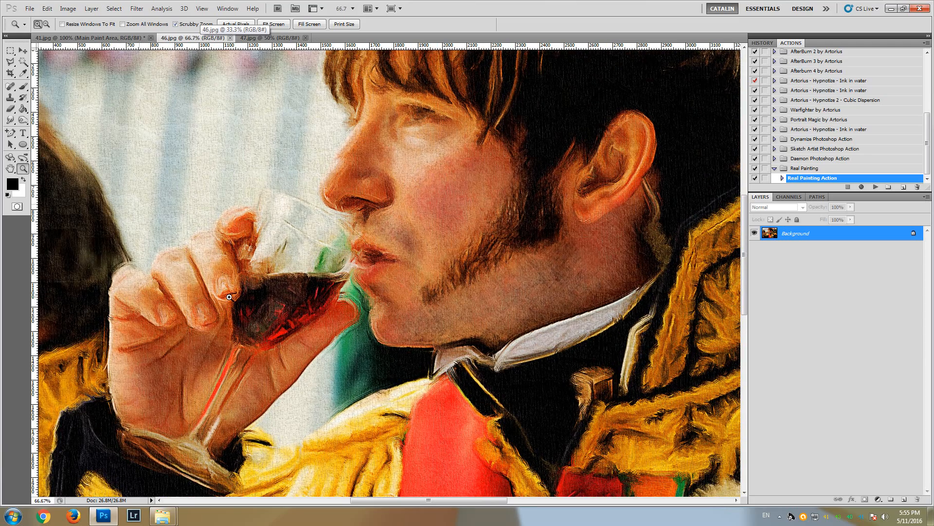
left_click(254, 290)
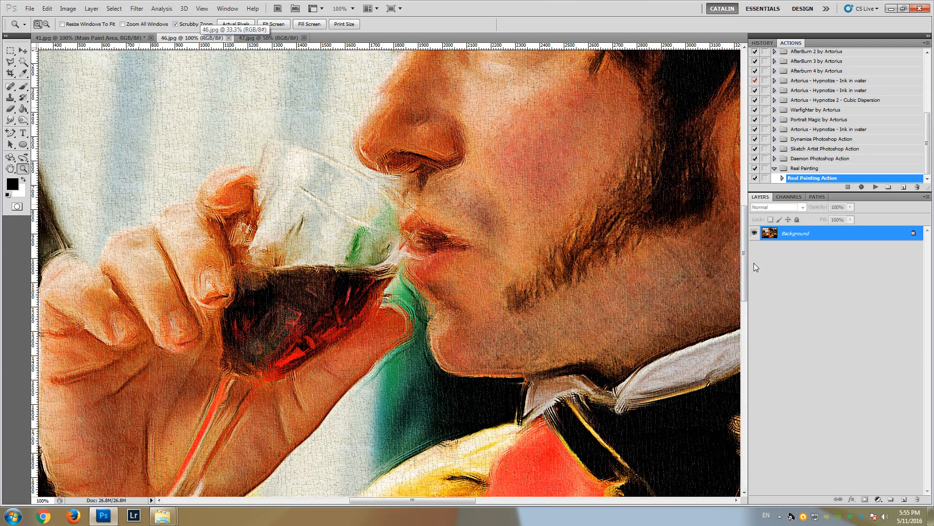
left_click_drag(744, 244, 746, 168)
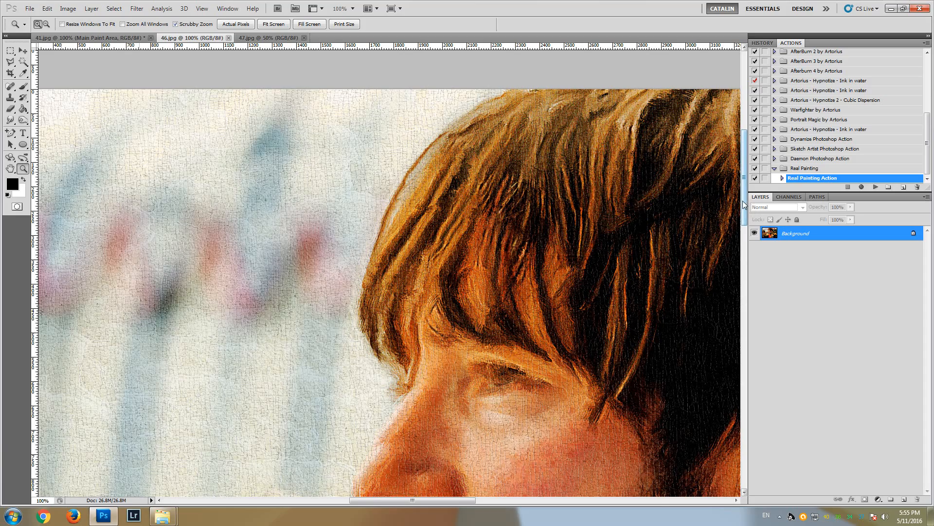
left_click_drag(743, 204, 747, 274)
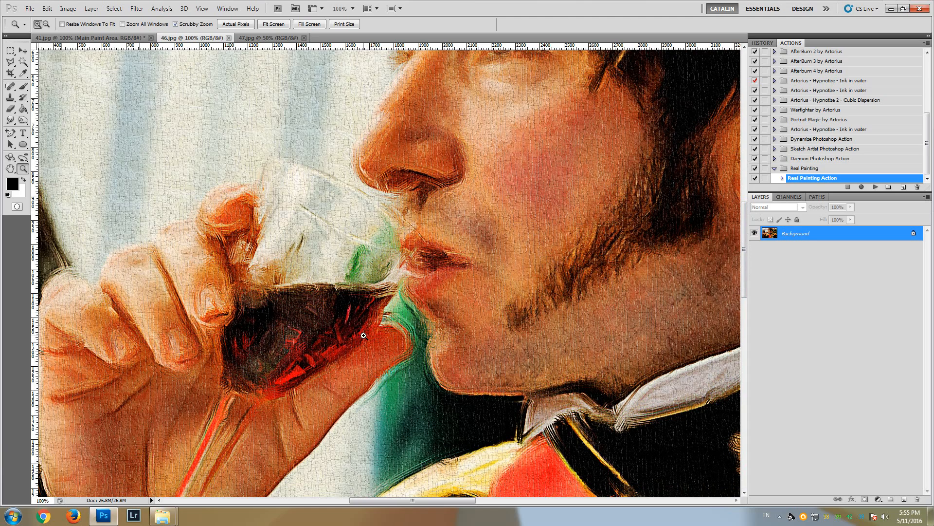
Step: Examine the painted hand, wine glass, gold epaulette and face in 46.jpg at 100% and 66.7%
scroll(240, 296, "down", 2)
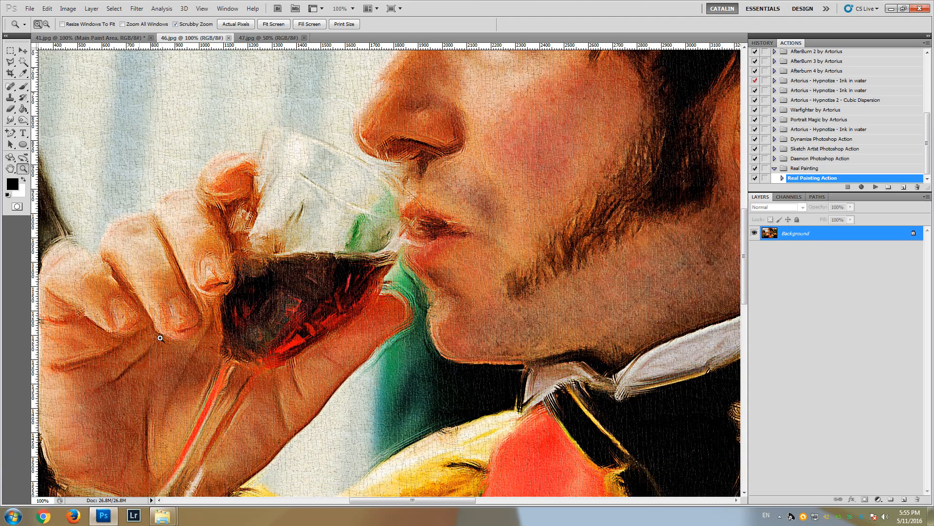
scroll(160, 319, "down", 9)
scroll(158, 292, "down", 3)
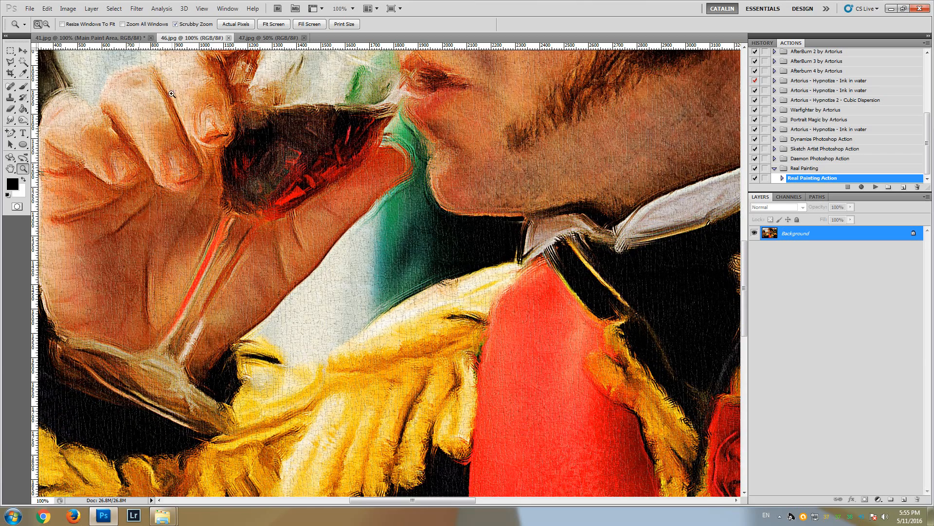
scroll(331, 165, "up", 3)
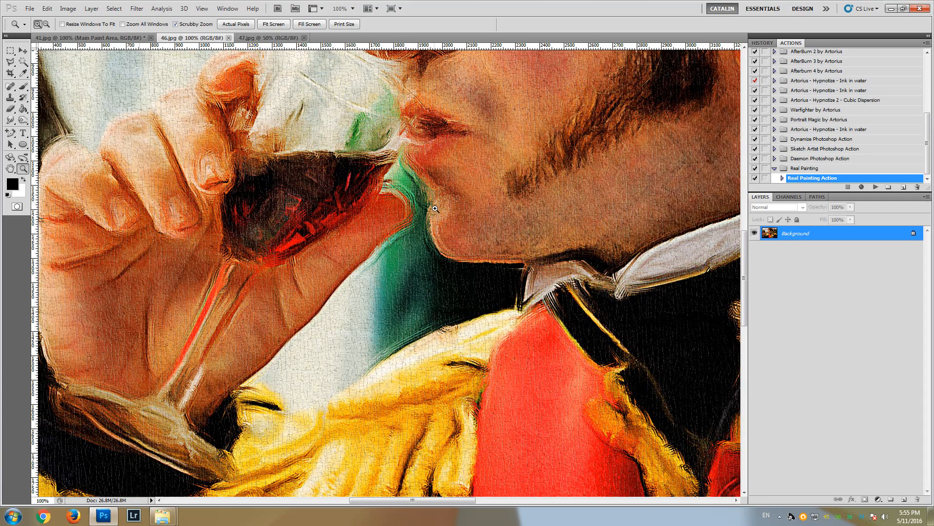
left_click(740, 242)
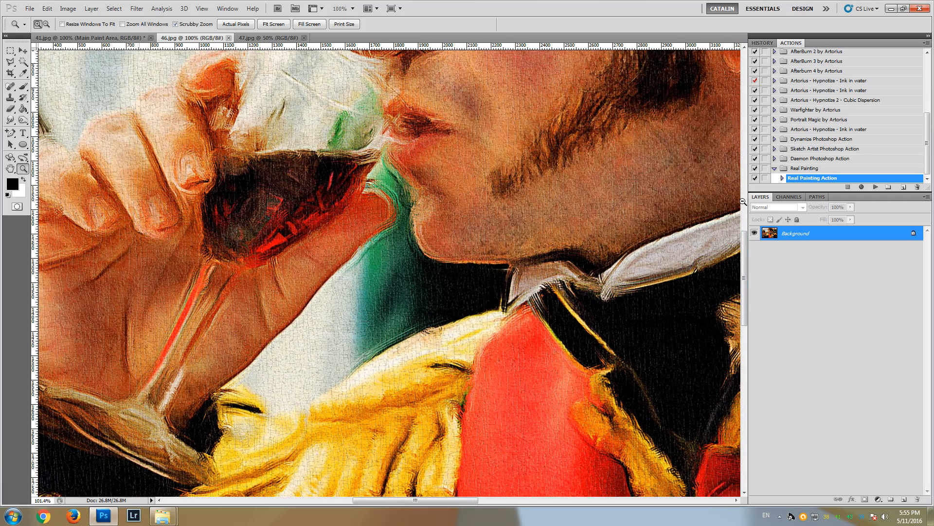
left_click_drag(748, 239, 733, 186)
left_click_drag(454, 207, 442, 208)
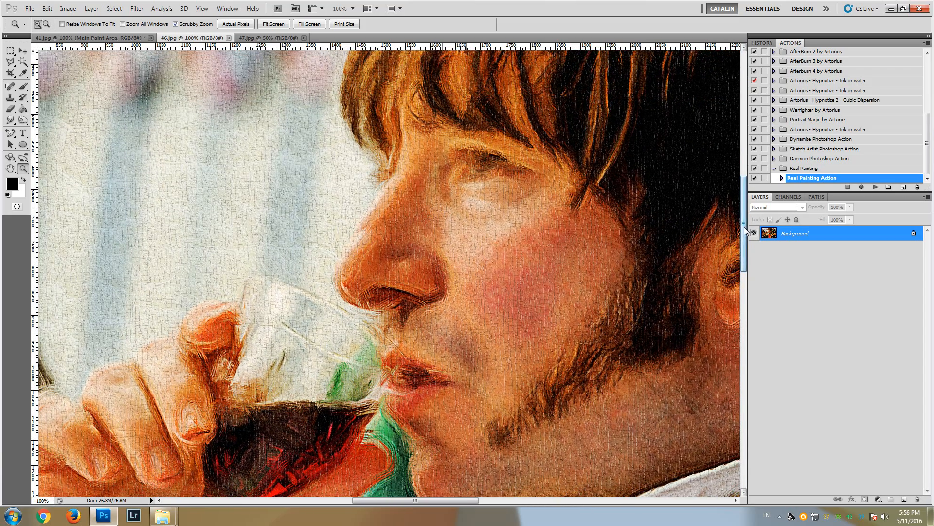
left_click_drag(744, 227, 748, 281)
mouse_move(763, 287)
left_mouse_down()
mouse_move(768, 314)
mouse_move(757, 261)
left_mouse_up()
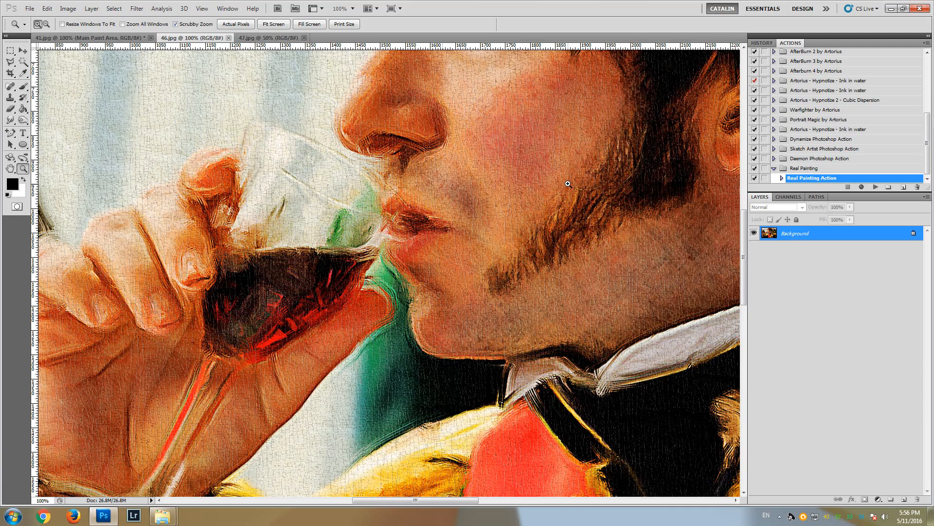
left_click(307, 237, "alt")
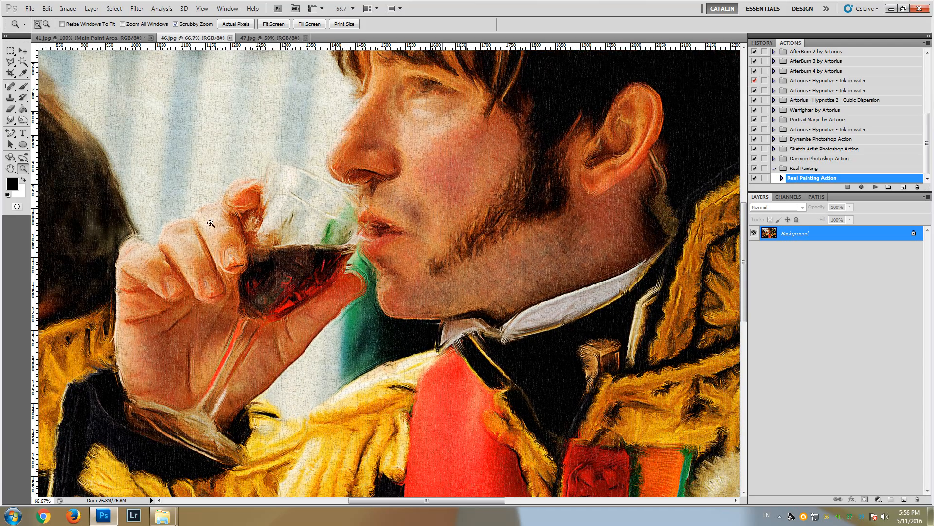
left_click(184, 214)
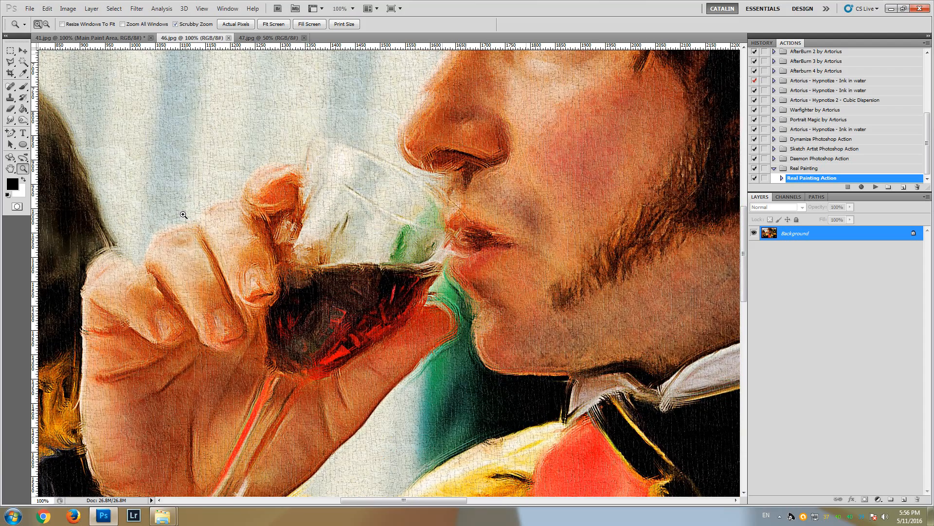
mouse_move(745, 226)
left_mouse_down()
mouse_move(744, 185)
mouse_move(743, 217)
left_mouse_up()
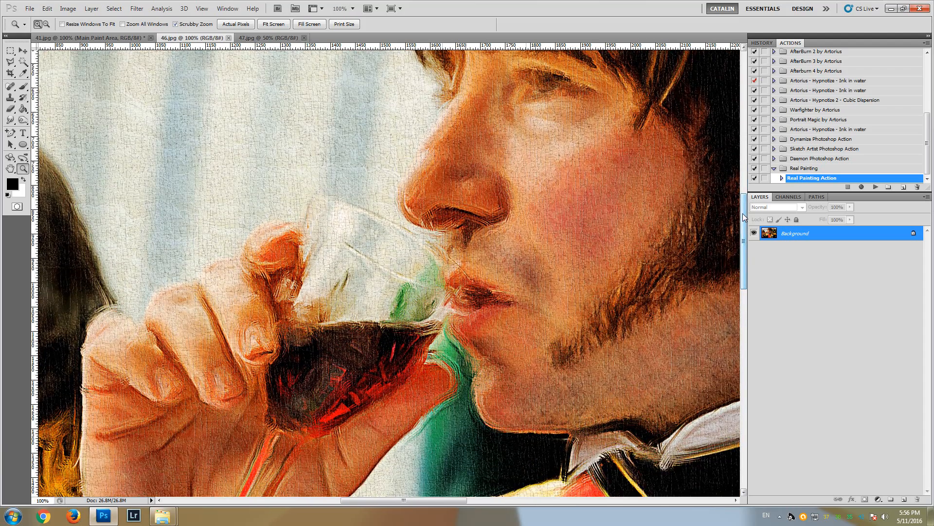
Step: Activate the Smudge tool and try a strength of 60%
left_click(10, 121)
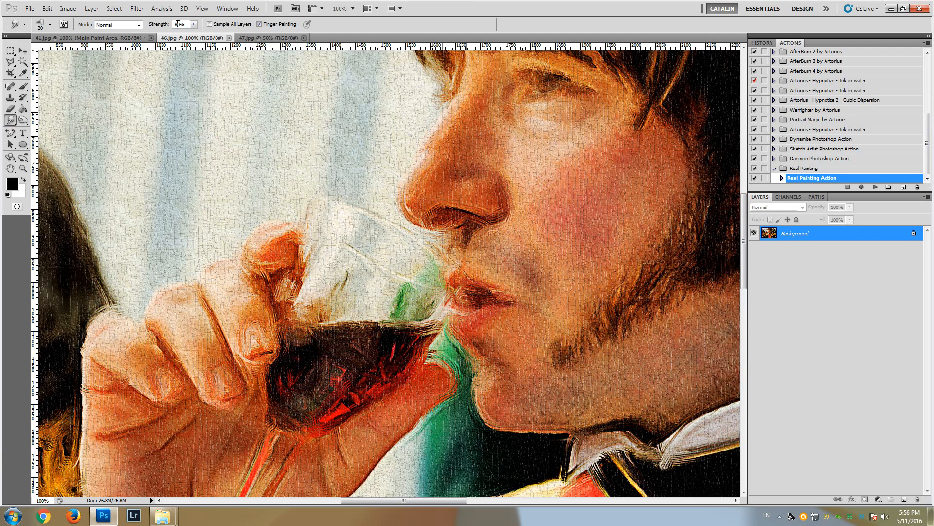
left_click_drag(178, 25, 173, 24)
type("5")
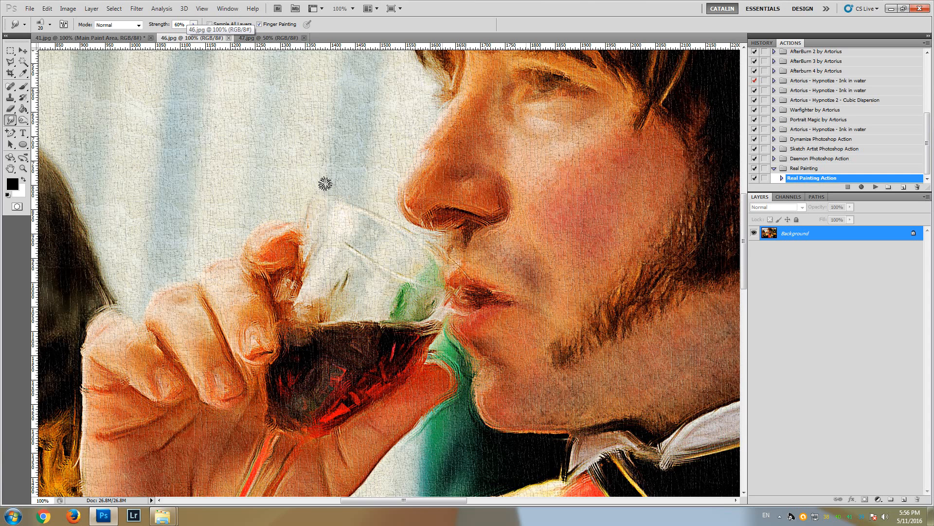
left_click_drag(745, 206, 747, 191)
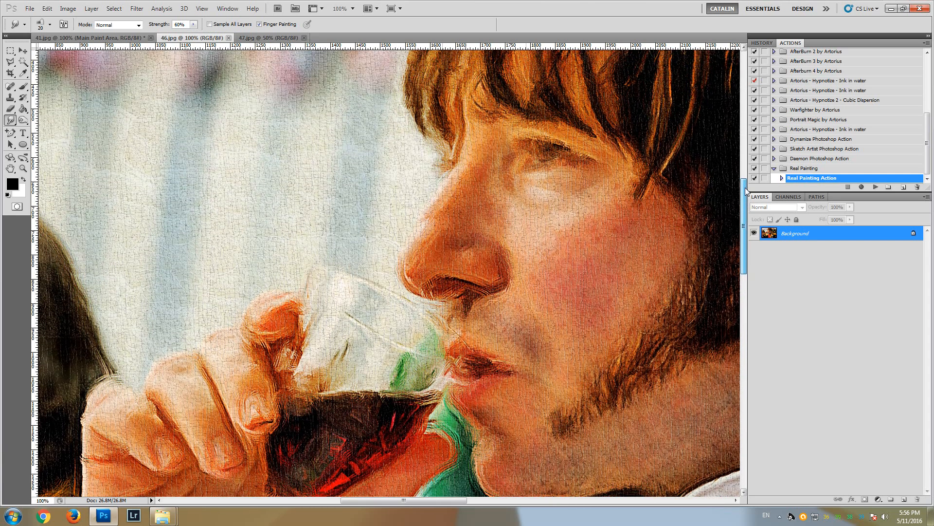
Step: Set the Smudge tool's strength to 90%
left_click(168, 26)
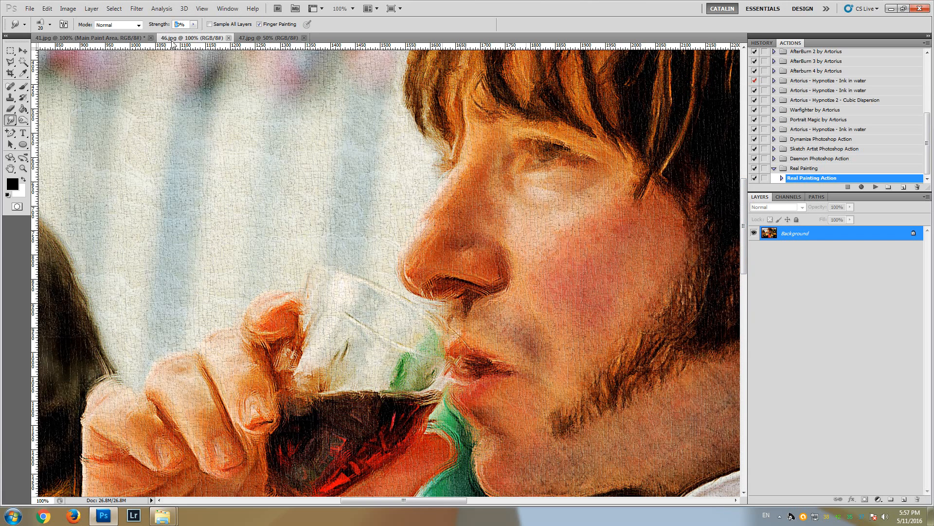
type("9")
mouse_move(744, 215)
left_mouse_down()
mouse_move(744, 249)
mouse_move(743, 219)
left_mouse_up()
left_click(22, 168)
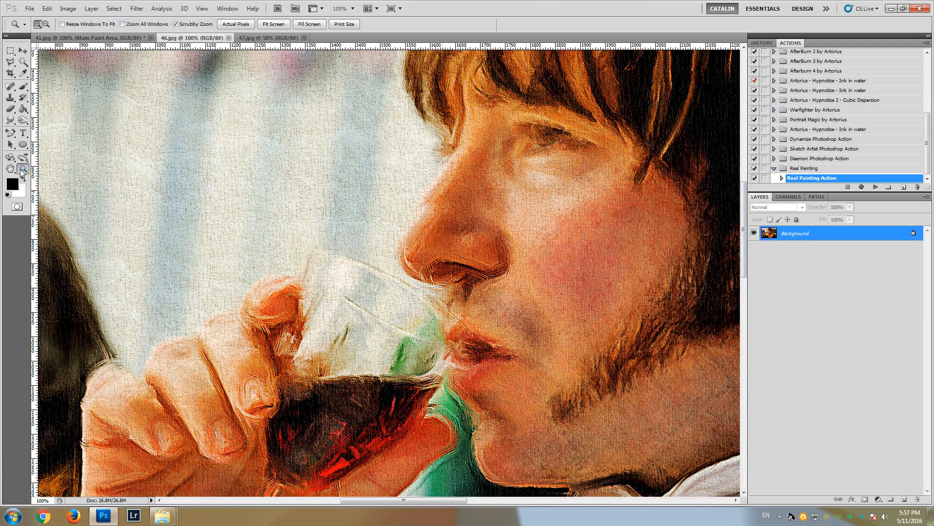
left_click(10, 120)
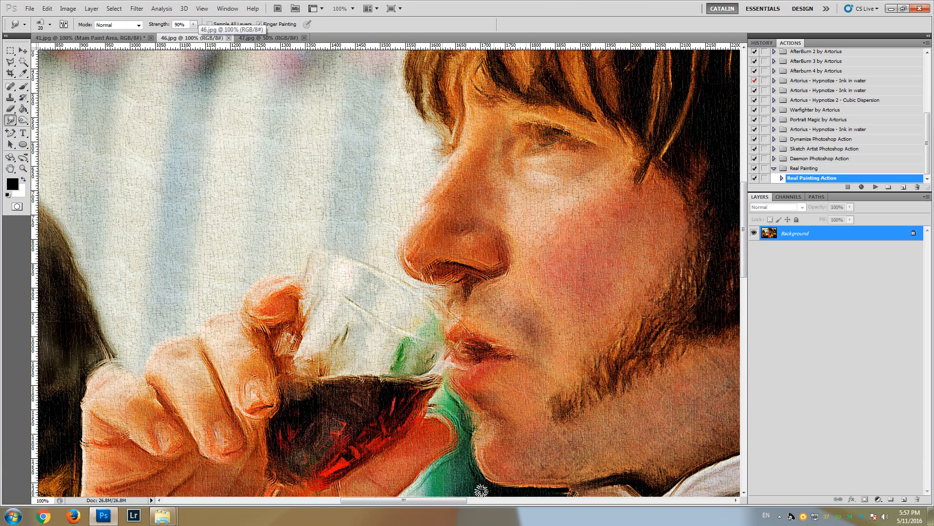
Step: Check the pixel dimensions of 46.jpg with Image Size and examine the officer's painted hair, ear and sideburn
left_click_drag(440, 500, 470, 506)
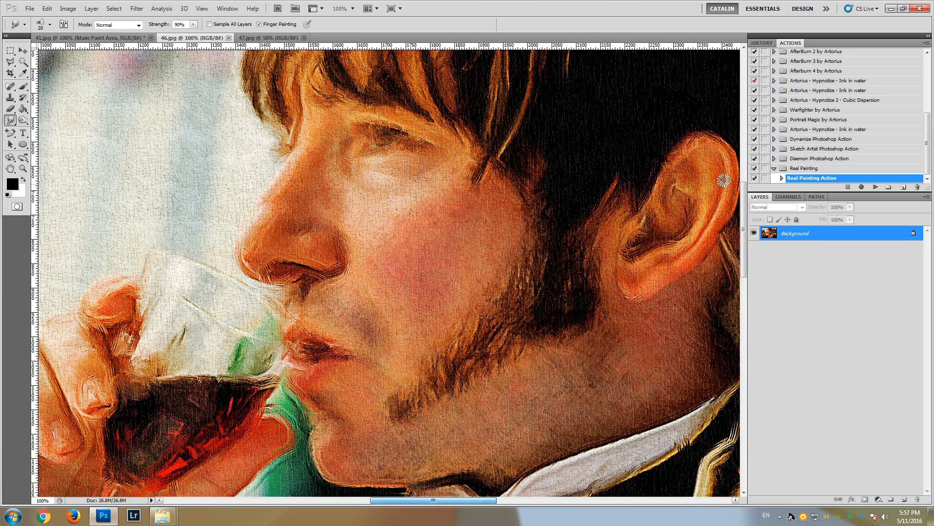
left_click_drag(743, 202, 743, 170)
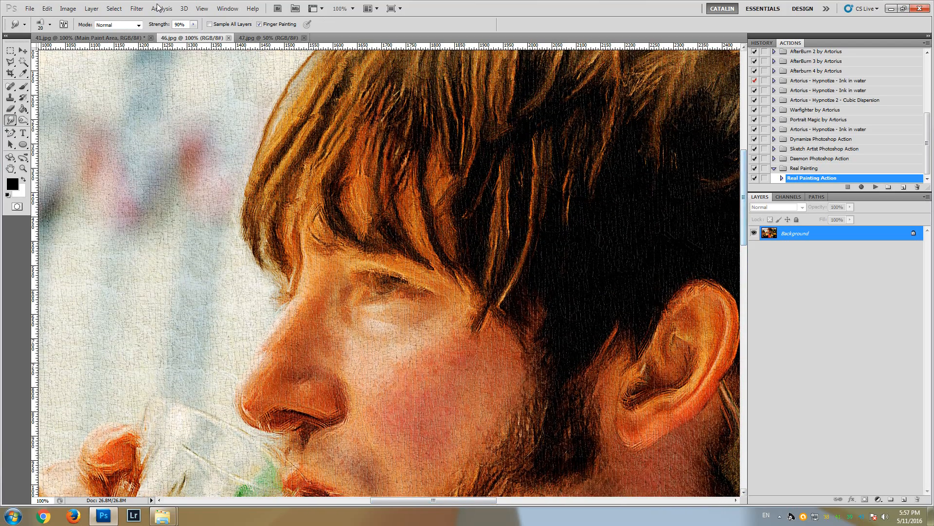
left_click(67, 8)
left_click(85, 78)
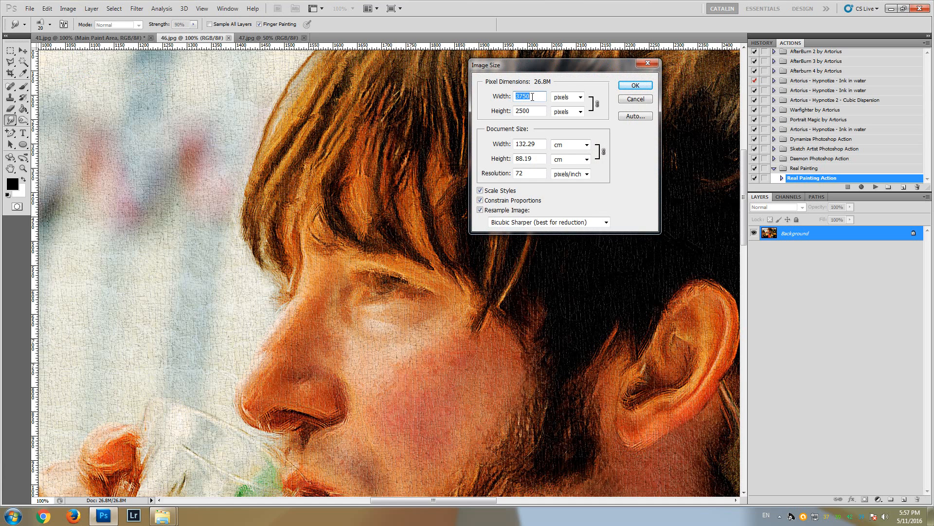
key("Escape")
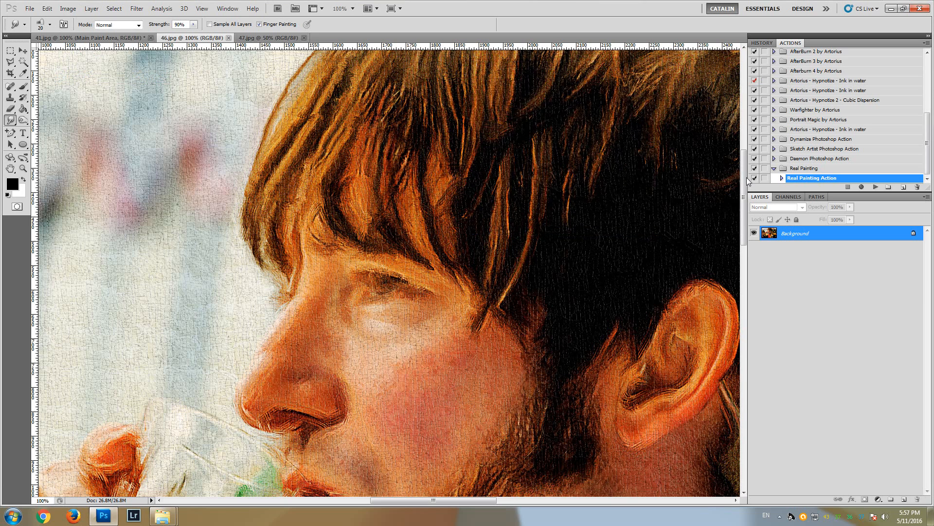
left_click_drag(744, 179, 744, 223)
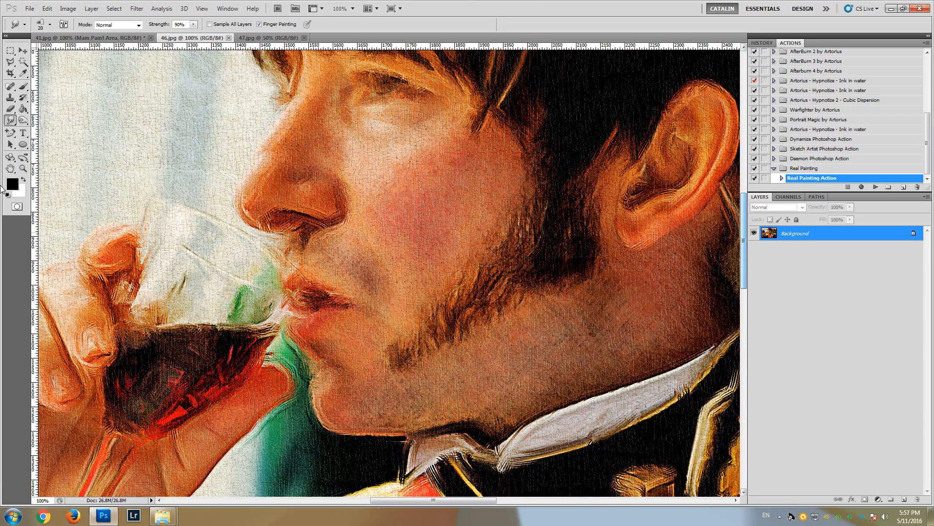
left_click(22, 169)
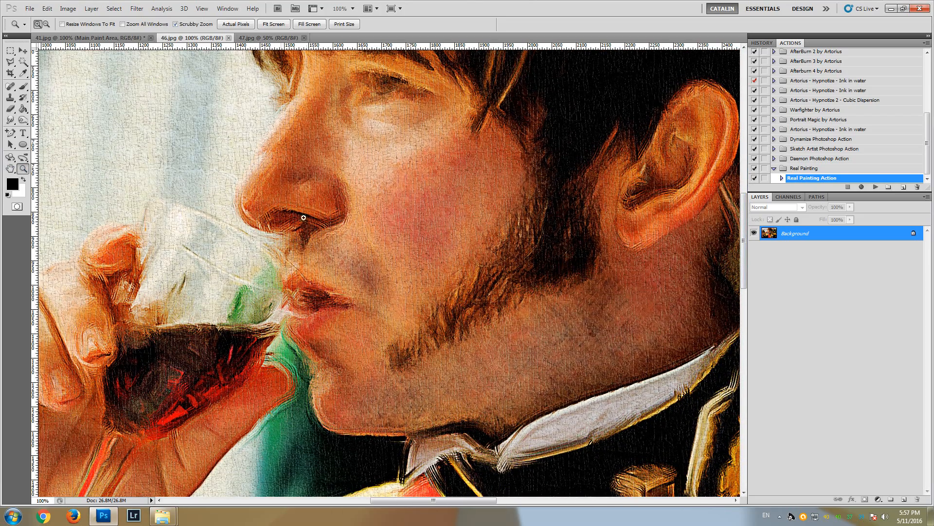